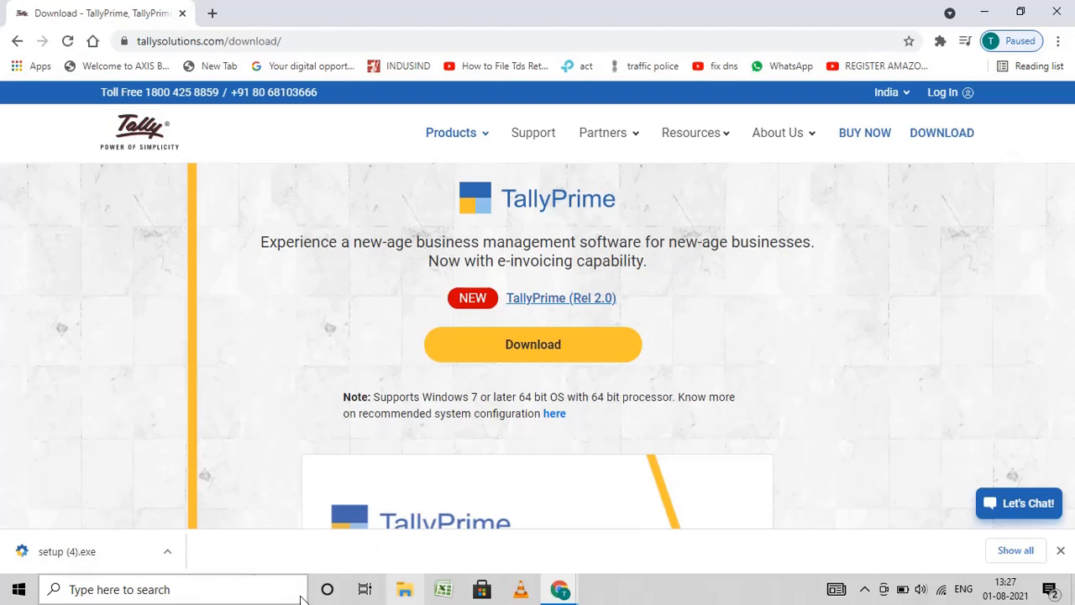
- Open the Downloads folder in File Explorer and run the setup (4) installer
left_click(407, 592)
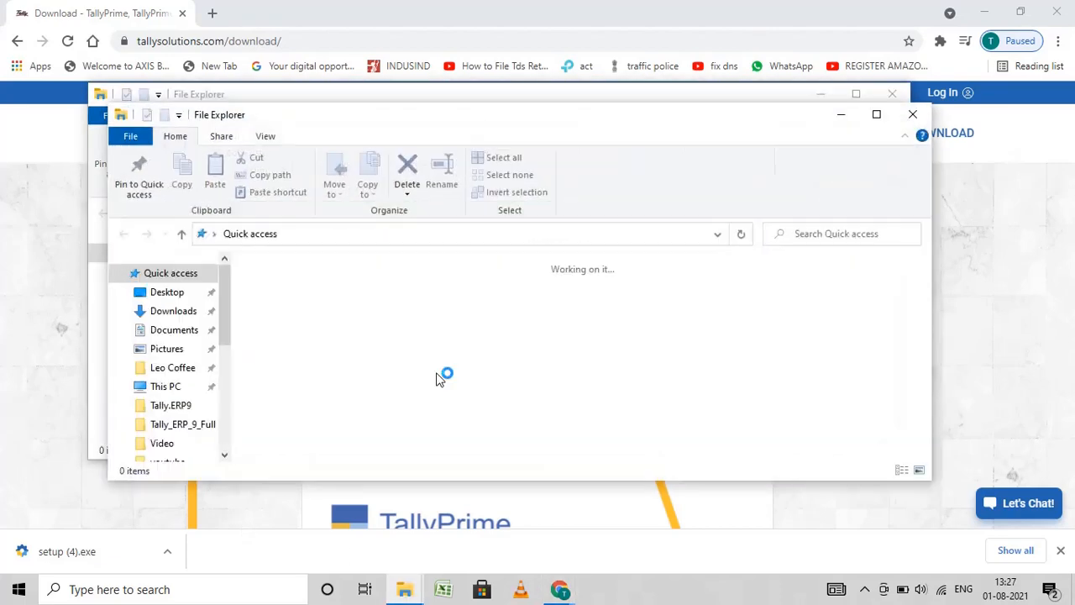
left_click(913, 114)
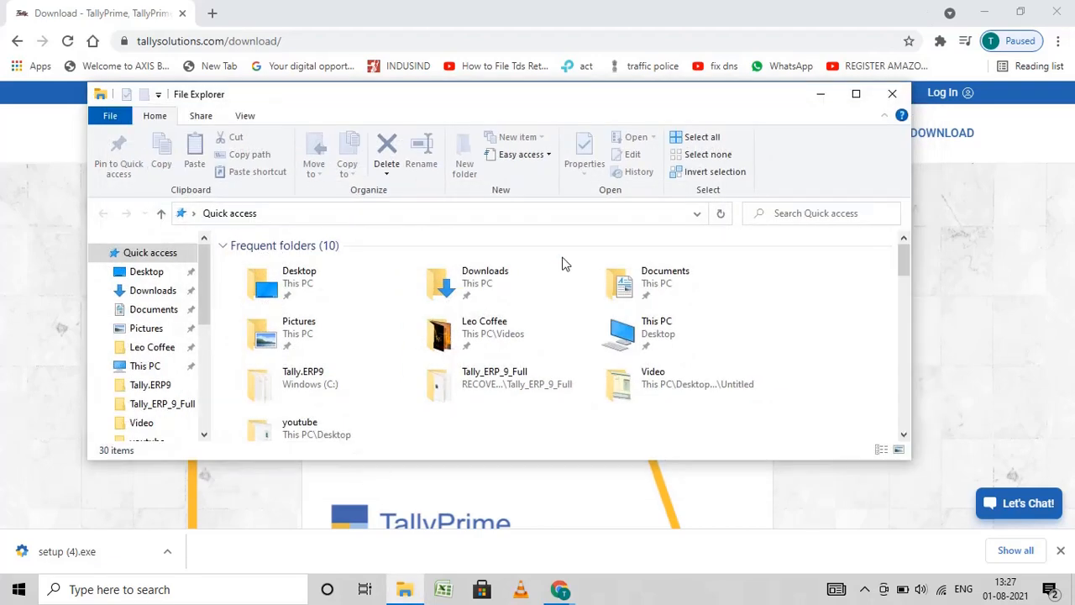
left_click(173, 290)
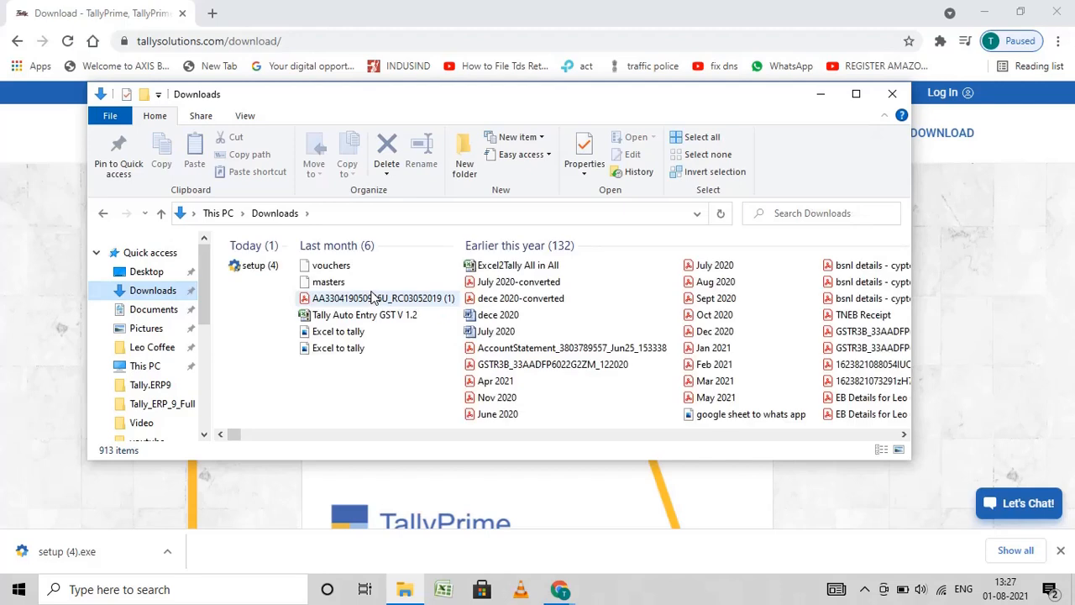
left_click(253, 267)
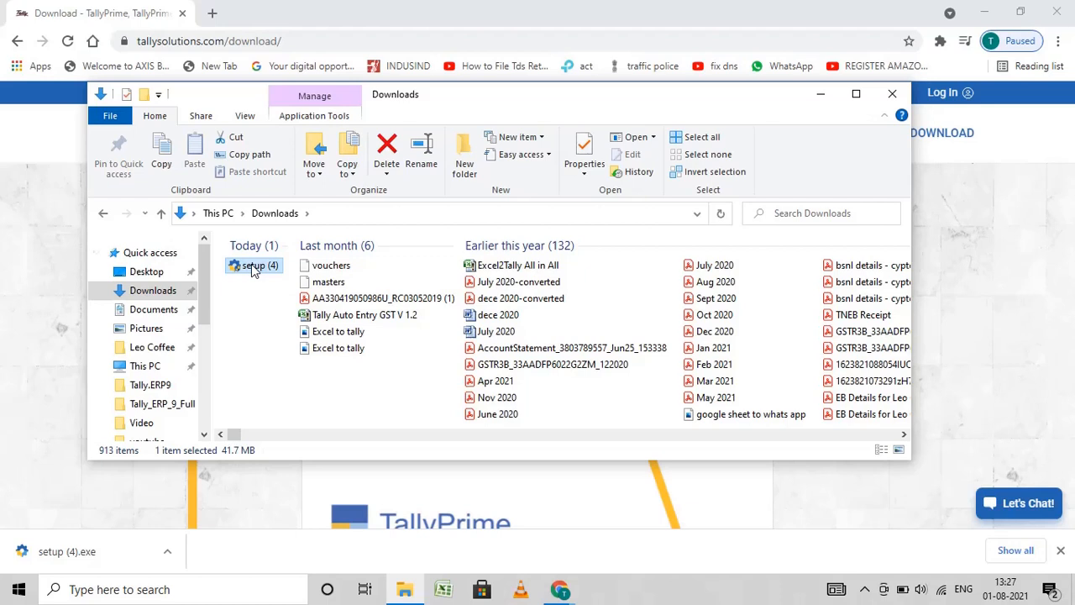
double_click(252, 265)
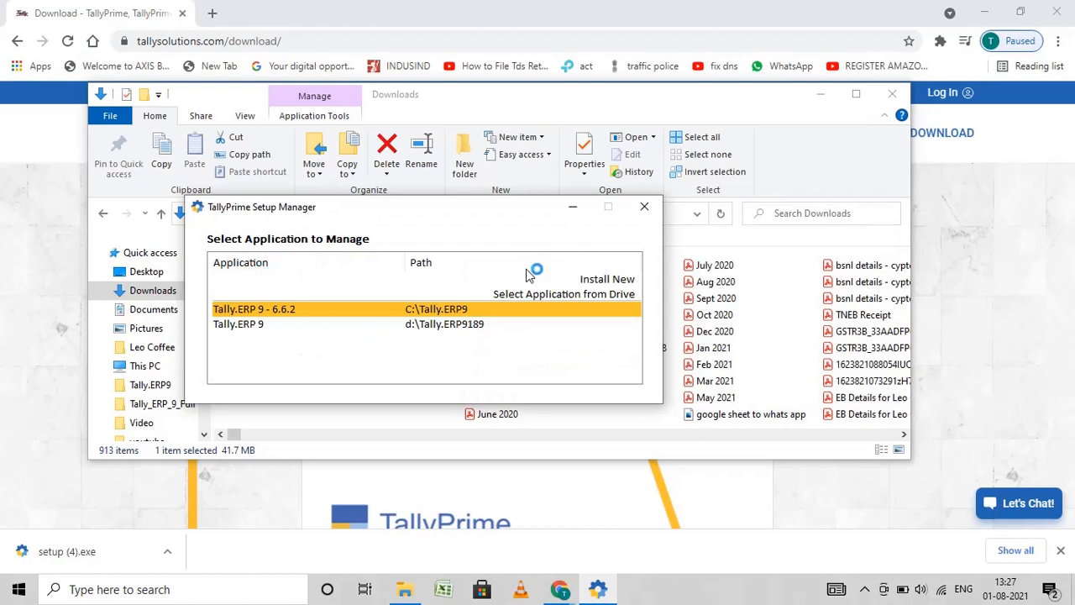
- Try to select an existing Tally application from the C:\tallyprime folder on the drive
left_click(592, 295)
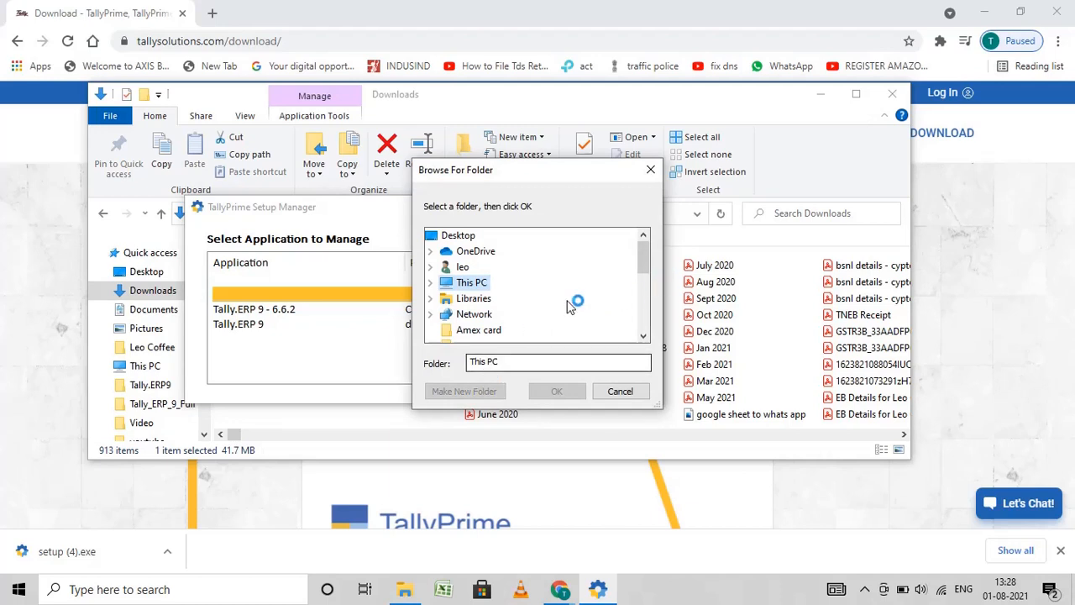
left_click_drag(642, 261, 630, 236)
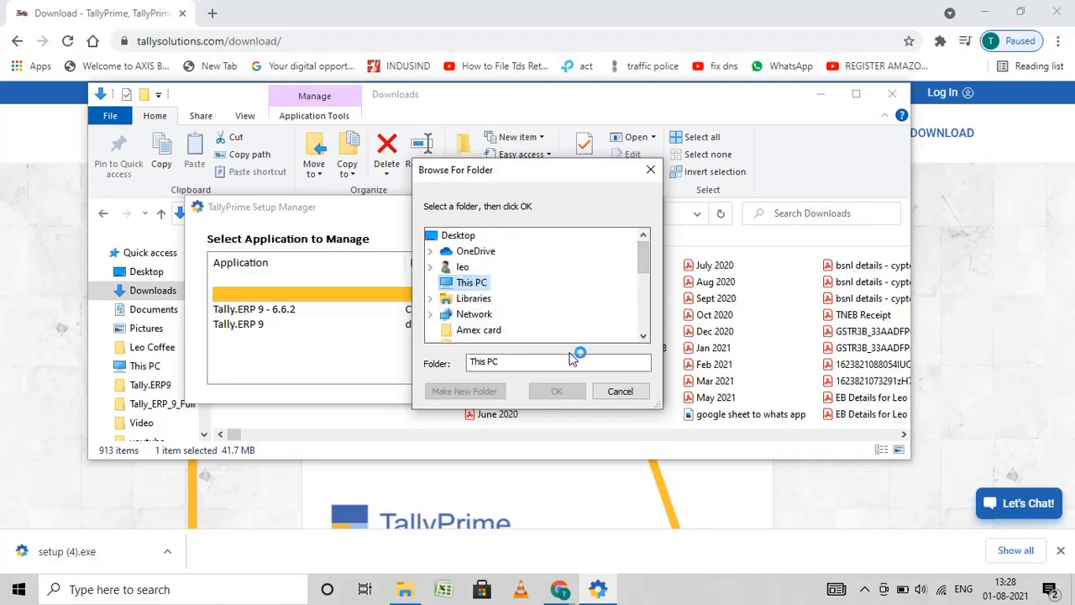
double_click(464, 283)
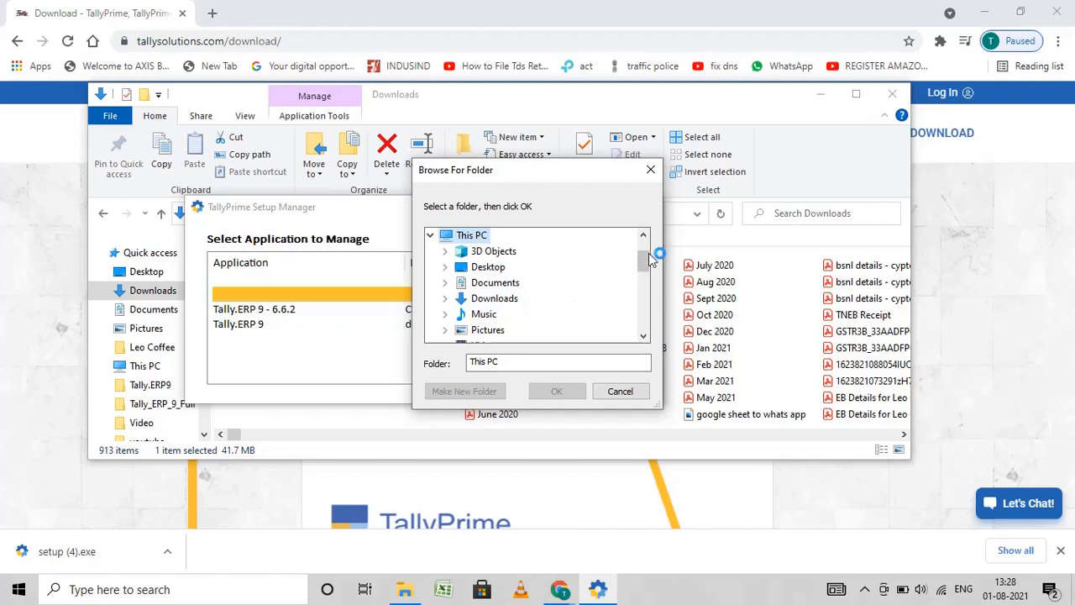
mouse_move(648, 253)
left_mouse_down()
mouse_move(643, 289)
mouse_move(640, 269)
left_mouse_up()
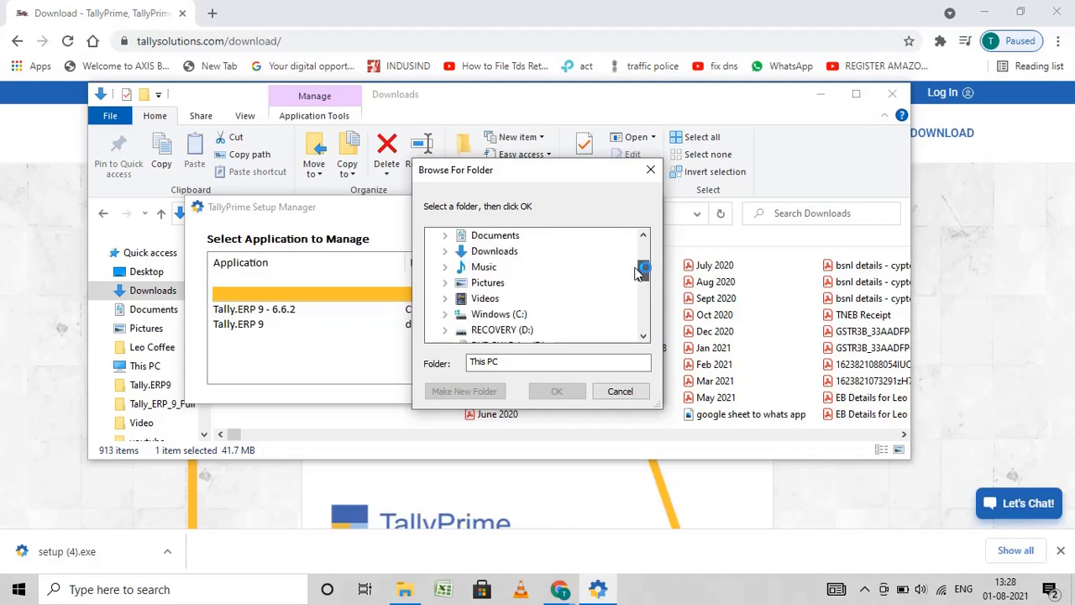
double_click(499, 315)
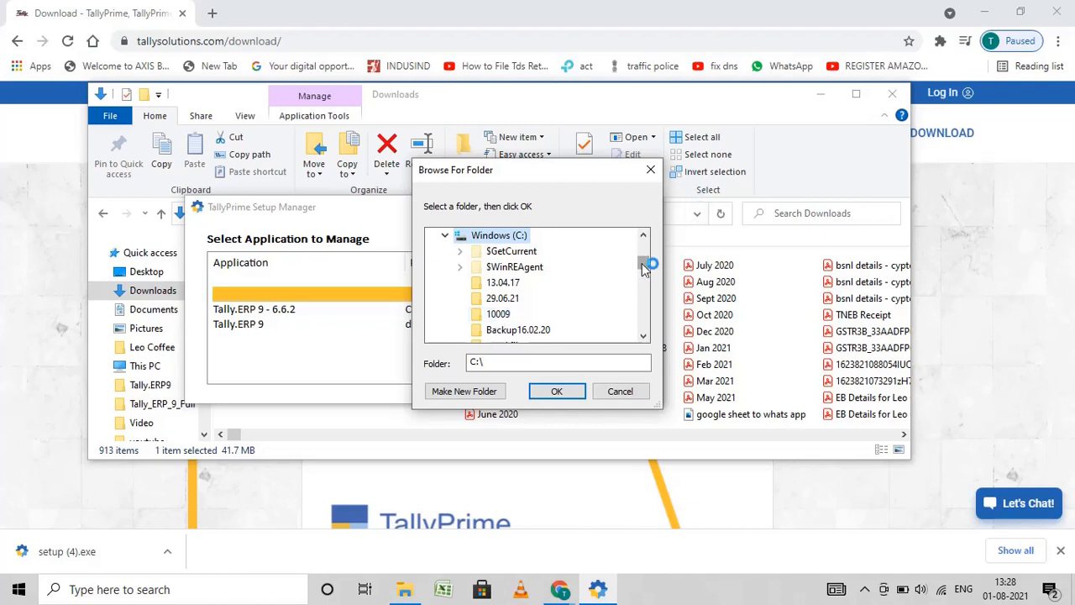
left_click_drag(643, 264, 645, 296)
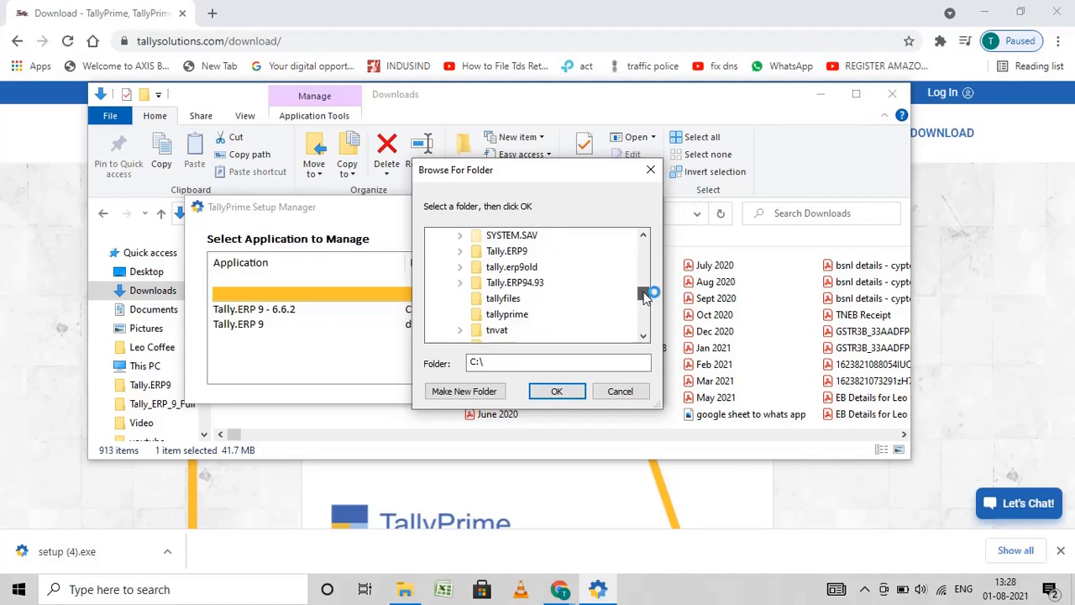
left_click(508, 315)
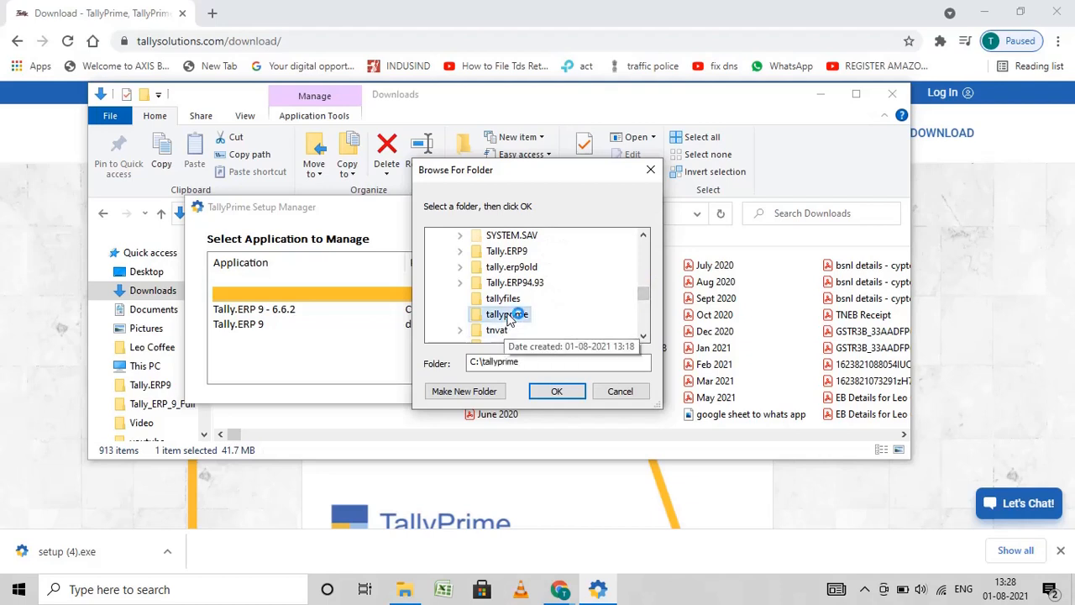
left_click(556, 390)
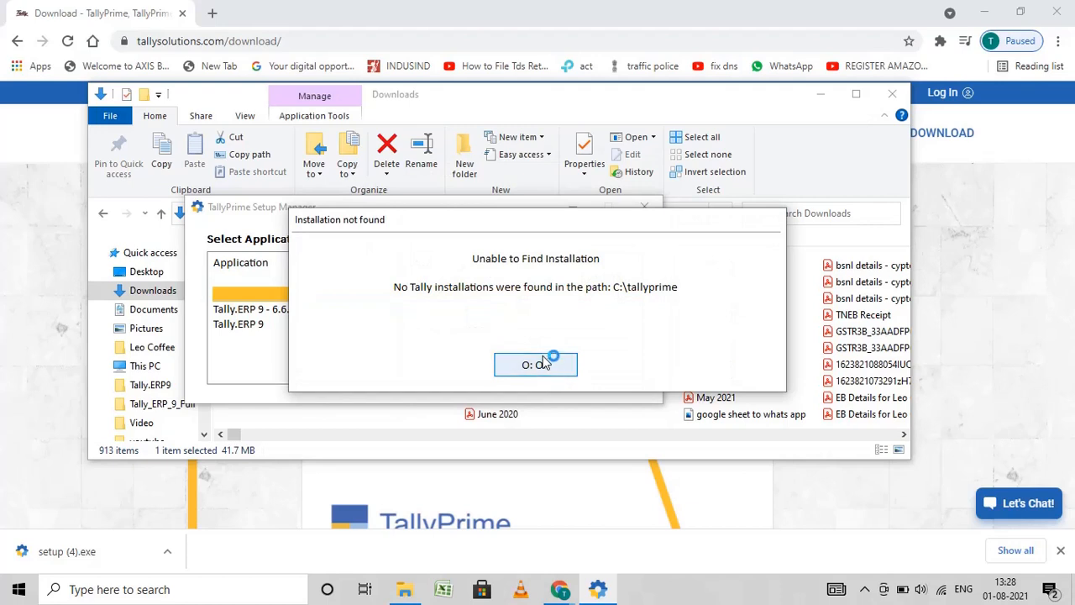
left_click(544, 361)
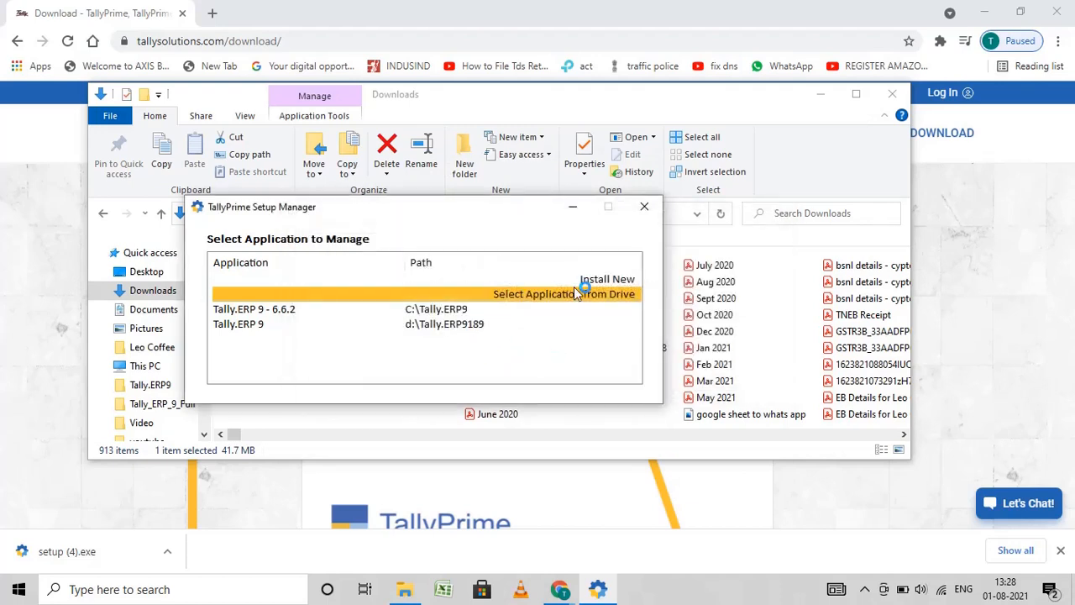
- Choose a new TallyPrime installation and configure its application path as C:\tallyprime
left_click(601, 284)
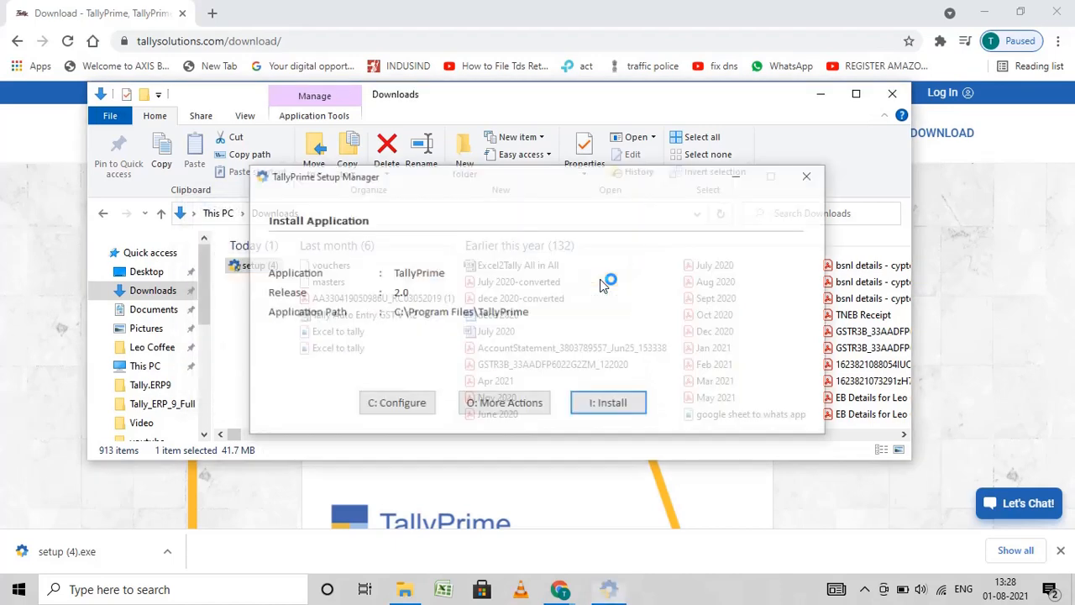
left_click(382, 406)
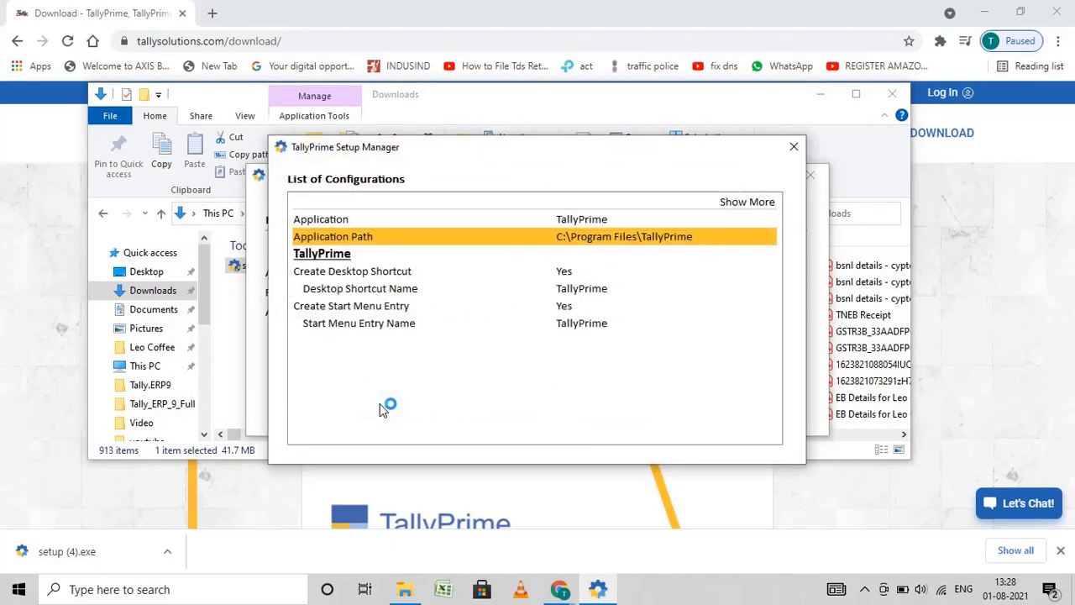
left_click(622, 238)
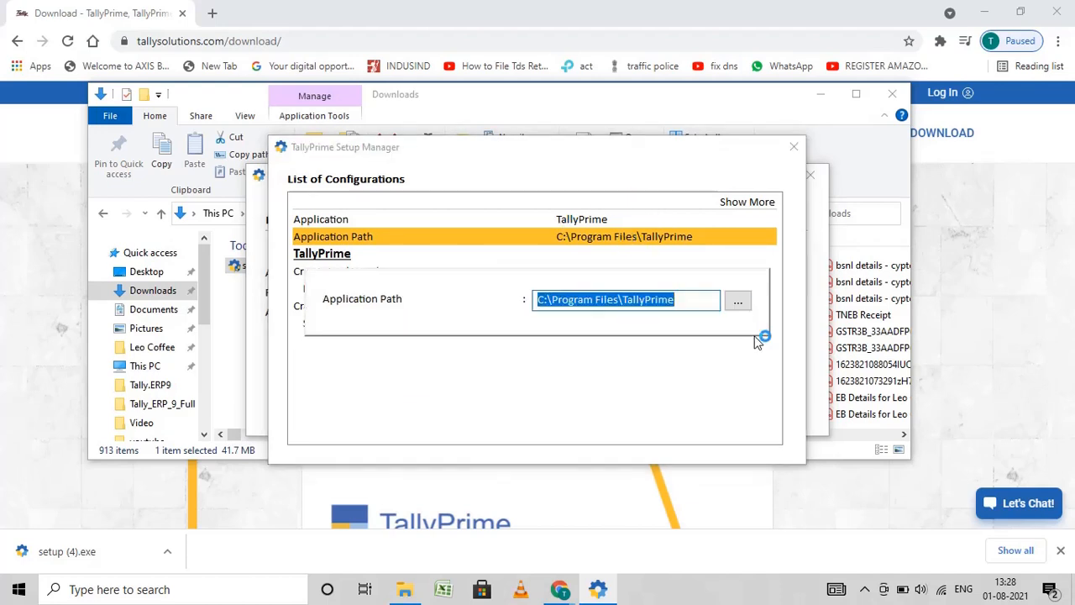
left_click(681, 302)
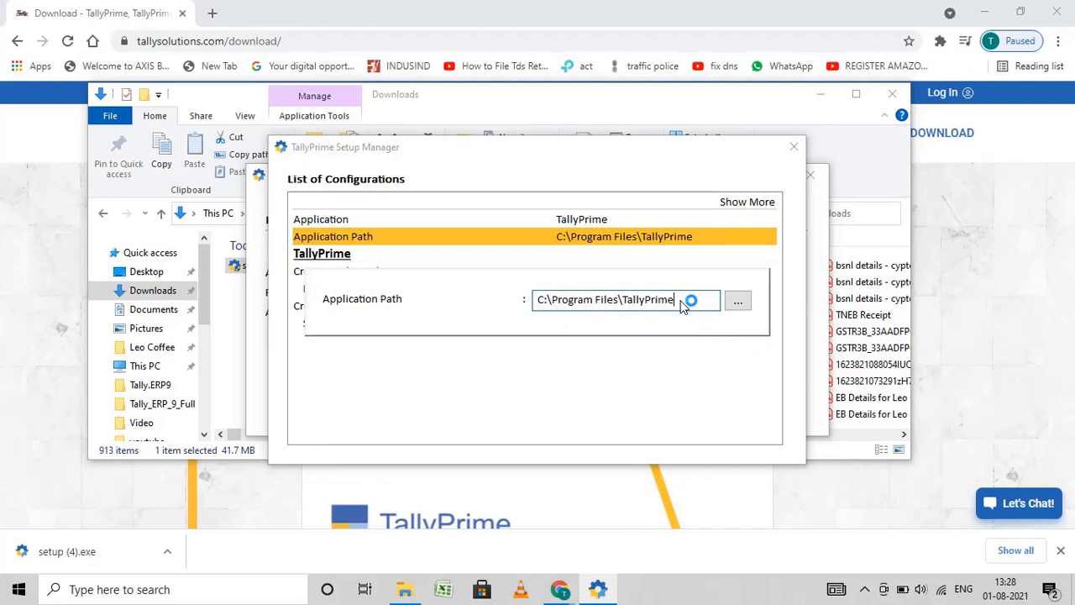
key("BackSpace")
key("BackSpace")
key("BackSpace")
key("BackSpace")
key("BackSpace")
key("BackSpace")
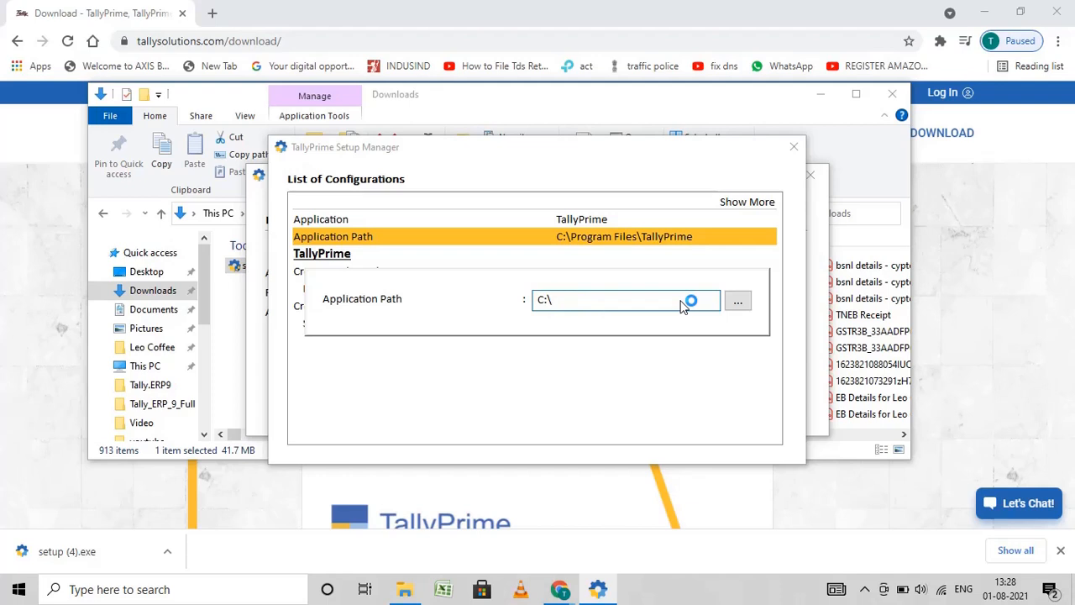
type("tallyprime")
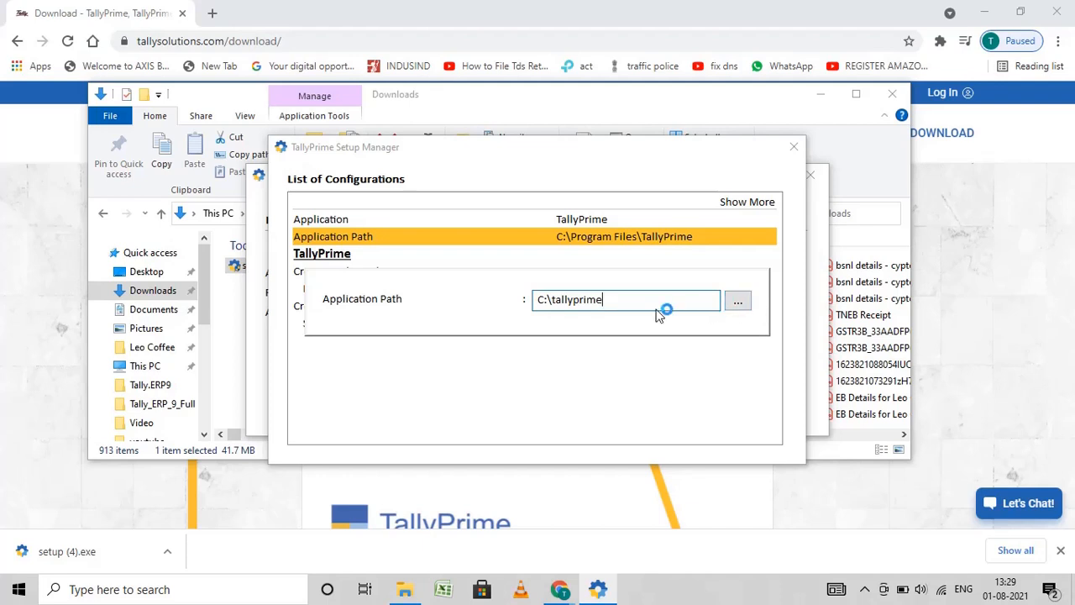
left_click(739, 303)
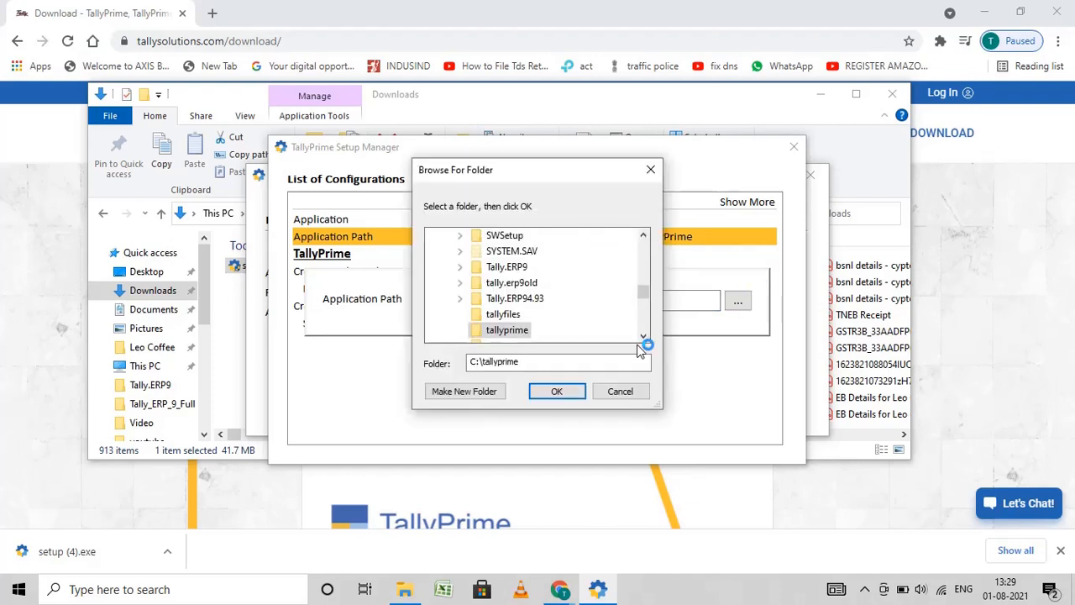
left_click(559, 392)
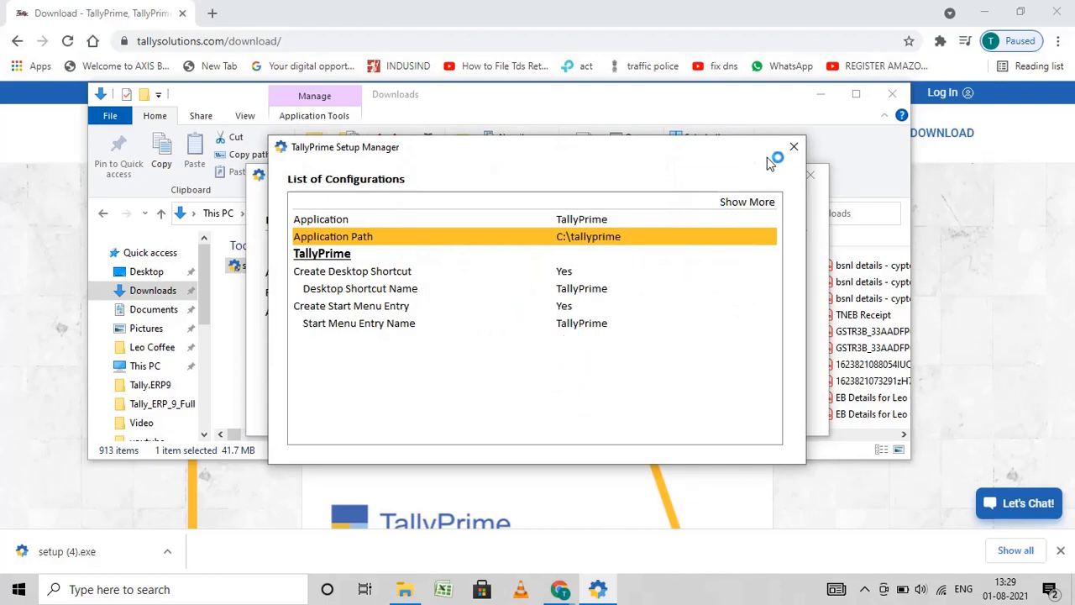
left_click(793, 149)
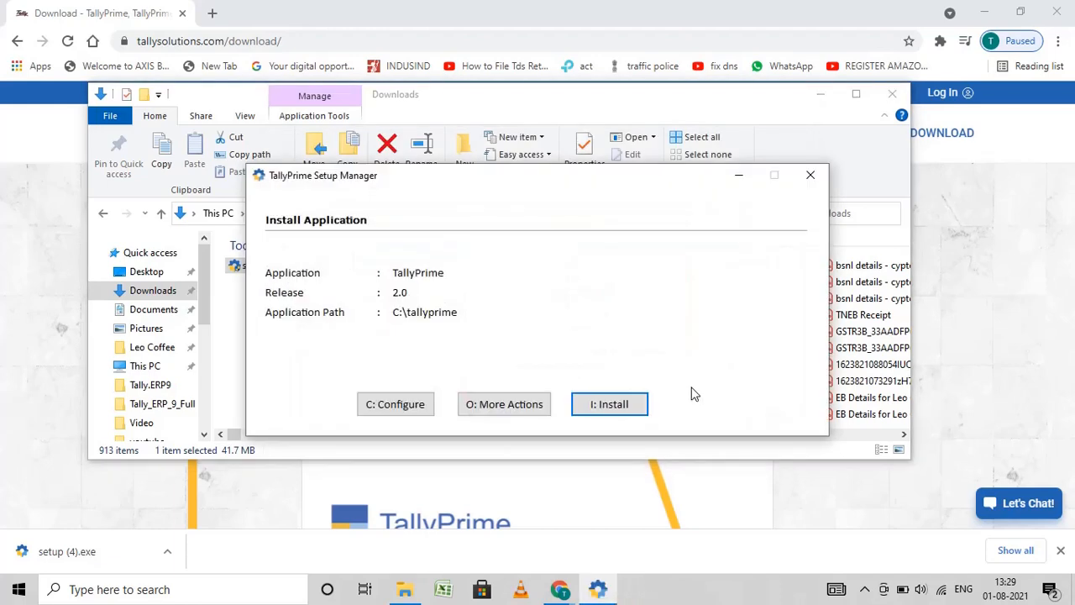
- Install TallyPrime with the configured settings and start it from the Setup Manager
left_click(612, 406)
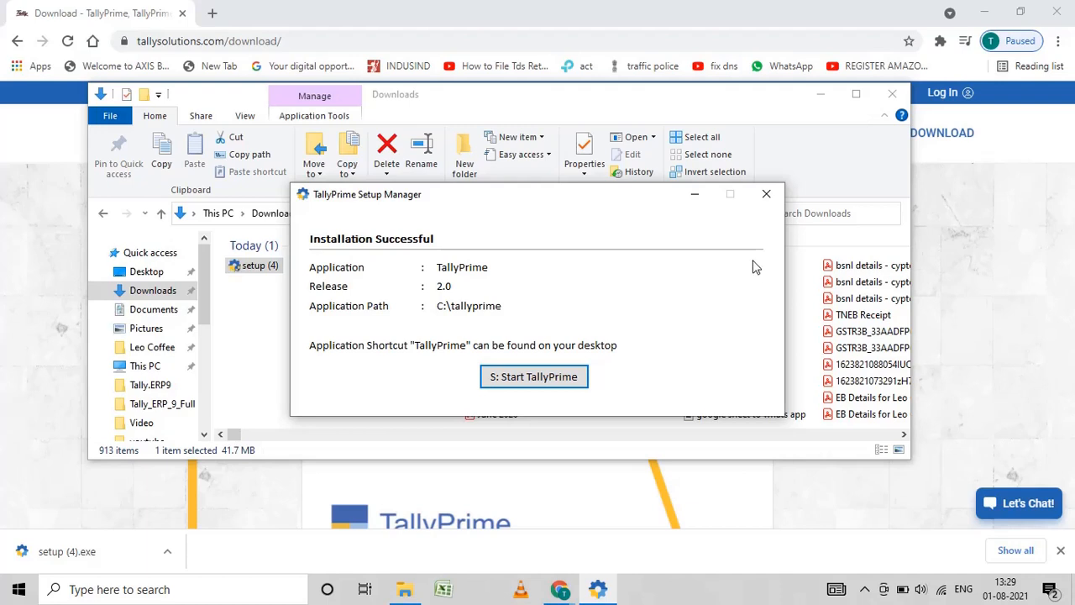
left_click(766, 194)
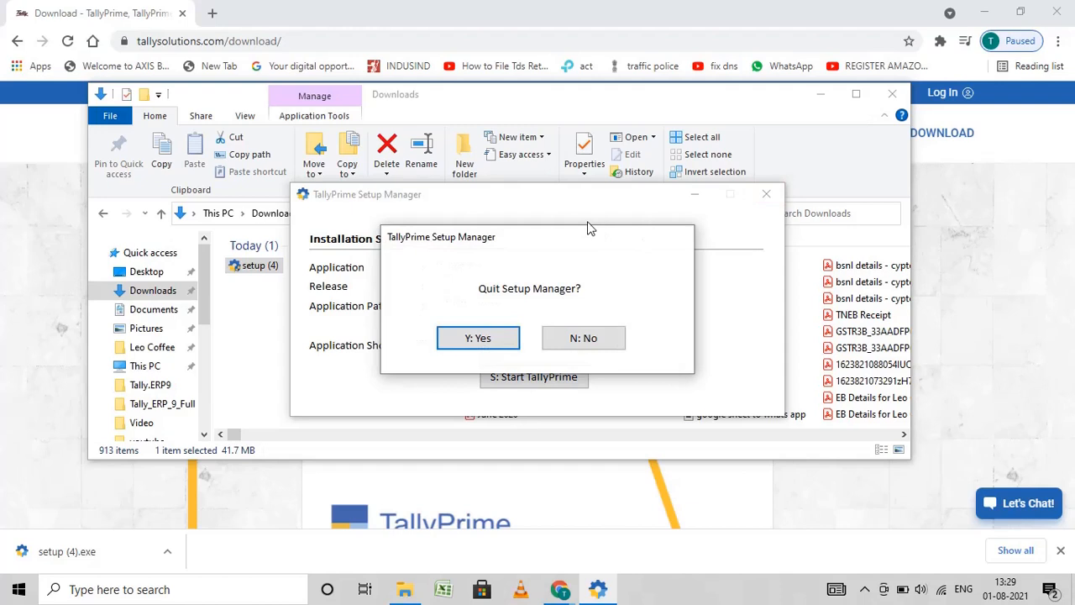
left_click(600, 339)
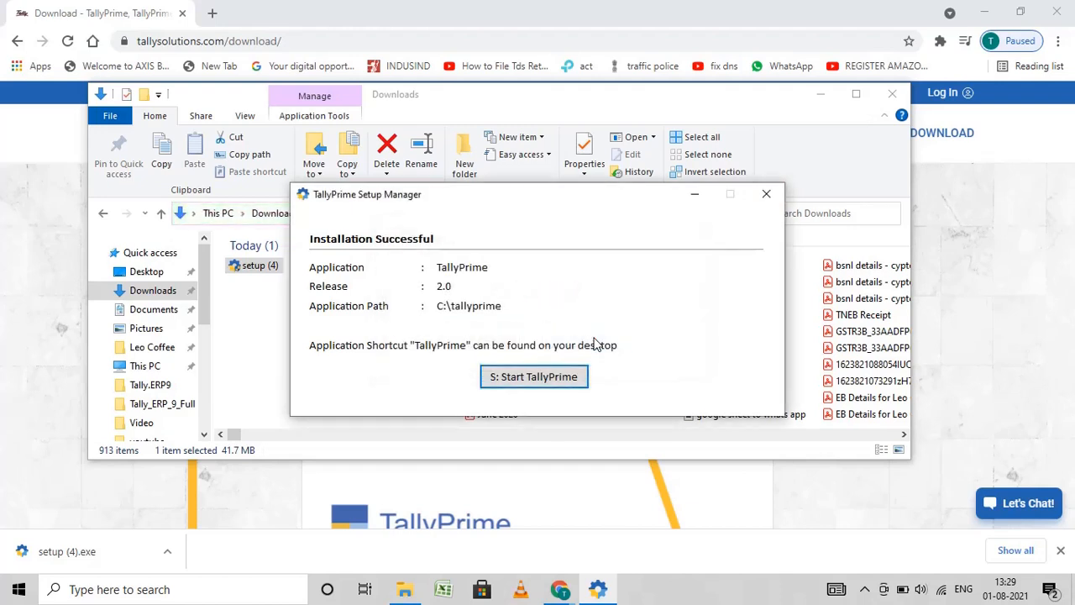
left_click(539, 376)
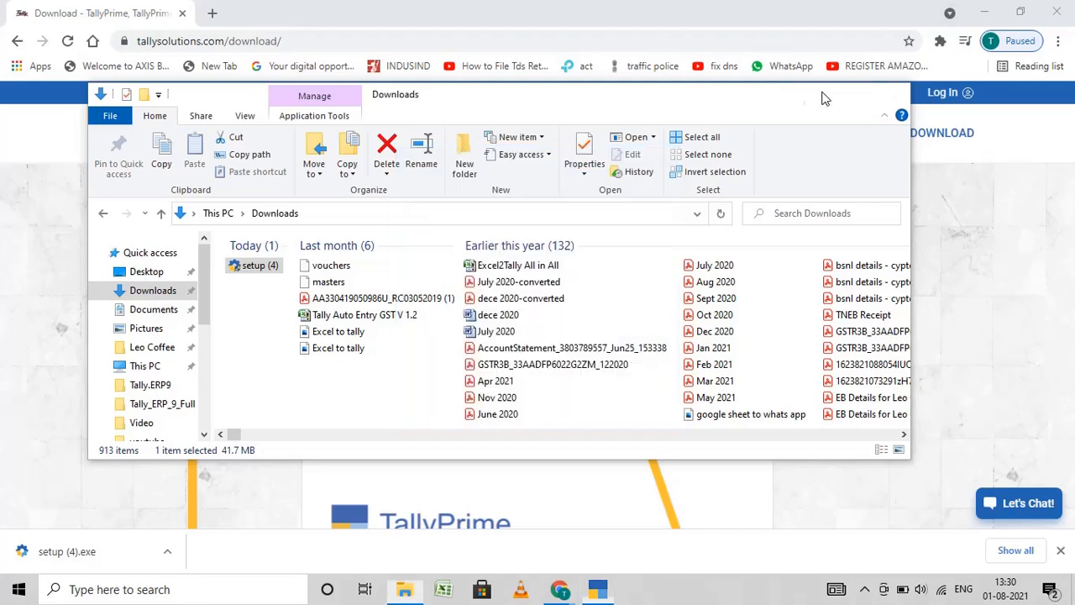
- Minimize the File Explorer and browser windows, and continue TallyPrime in Educational Mode, dismissing the TDL warning
left_click(823, 97)
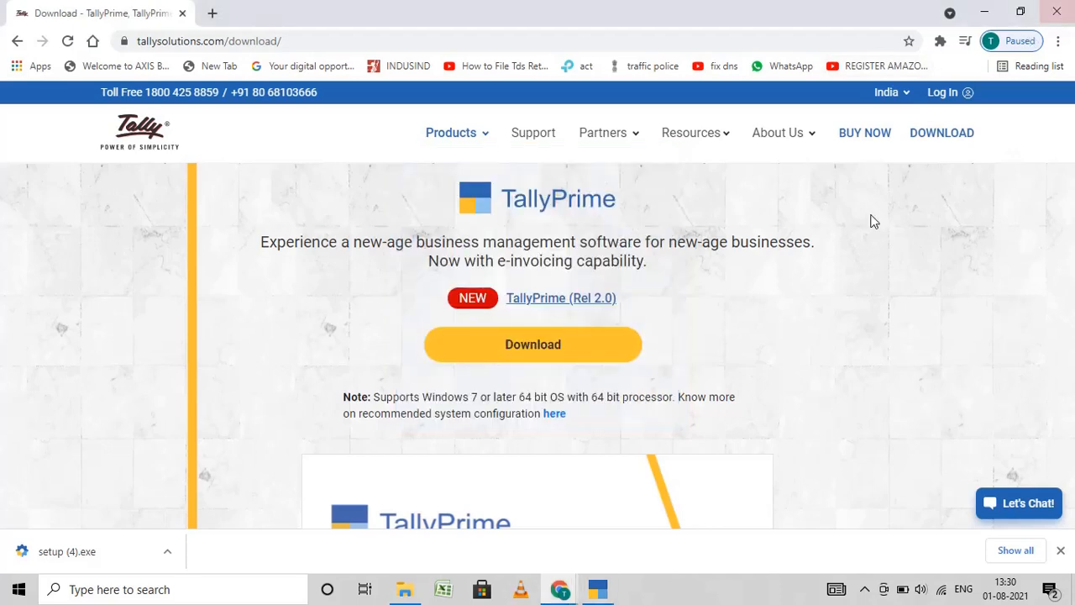
left_click(991, 8)
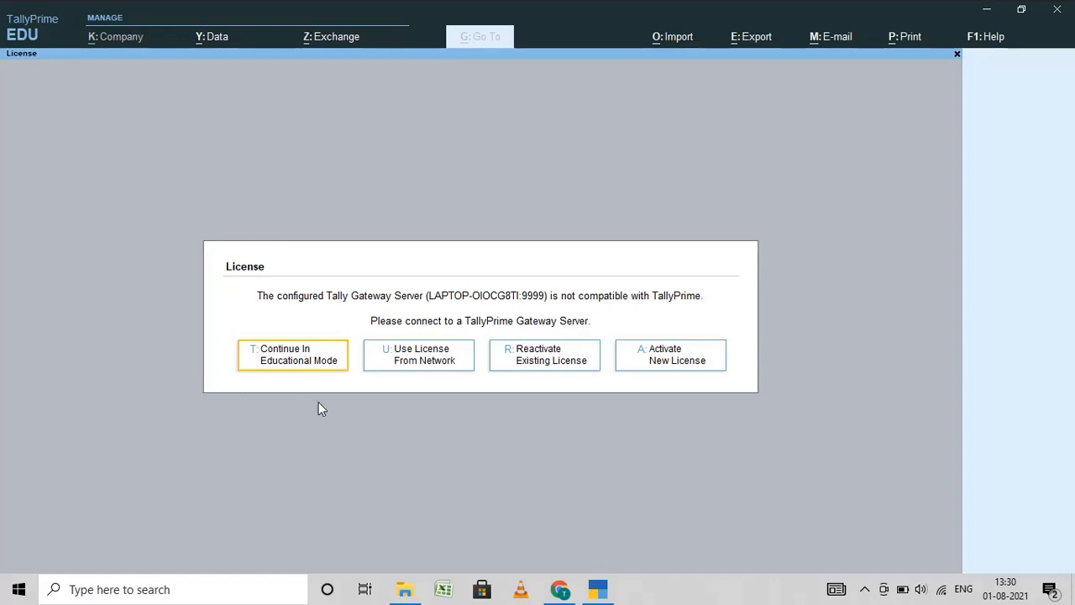
left_click(282, 363)
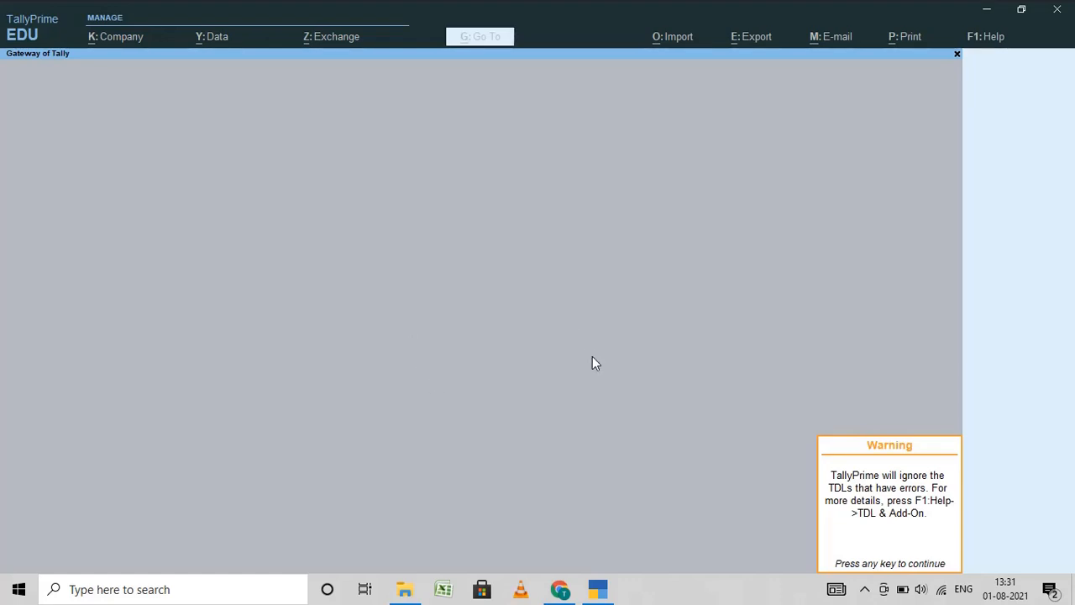
left_click(900, 569)
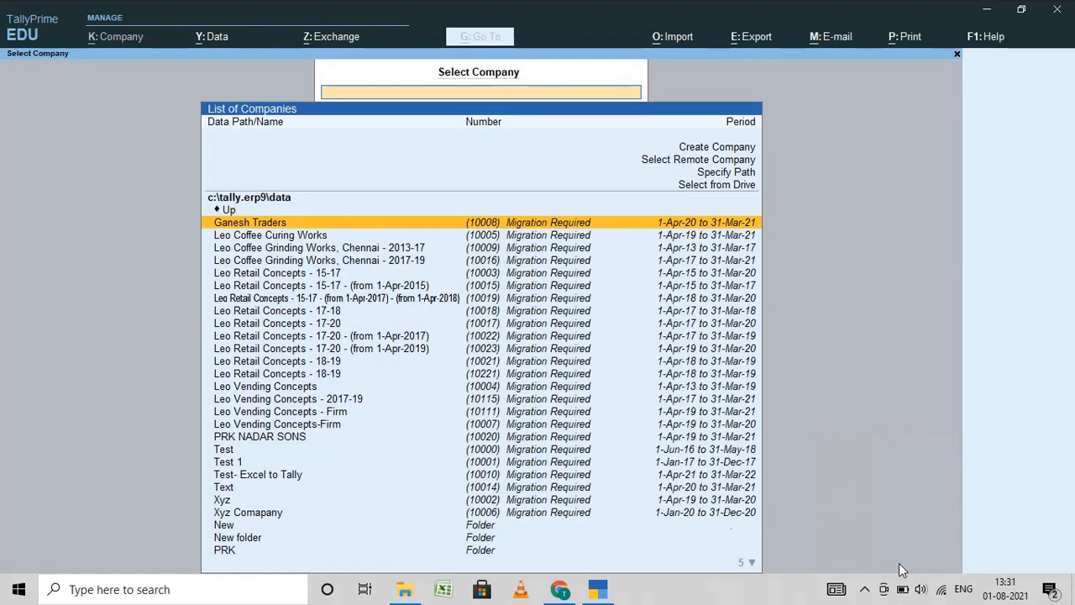
- Specify C:\tallyprime as the company folder path in the Select Company list
key("Up")
key("Up")
key("Up")
key("Up")
key("Up")
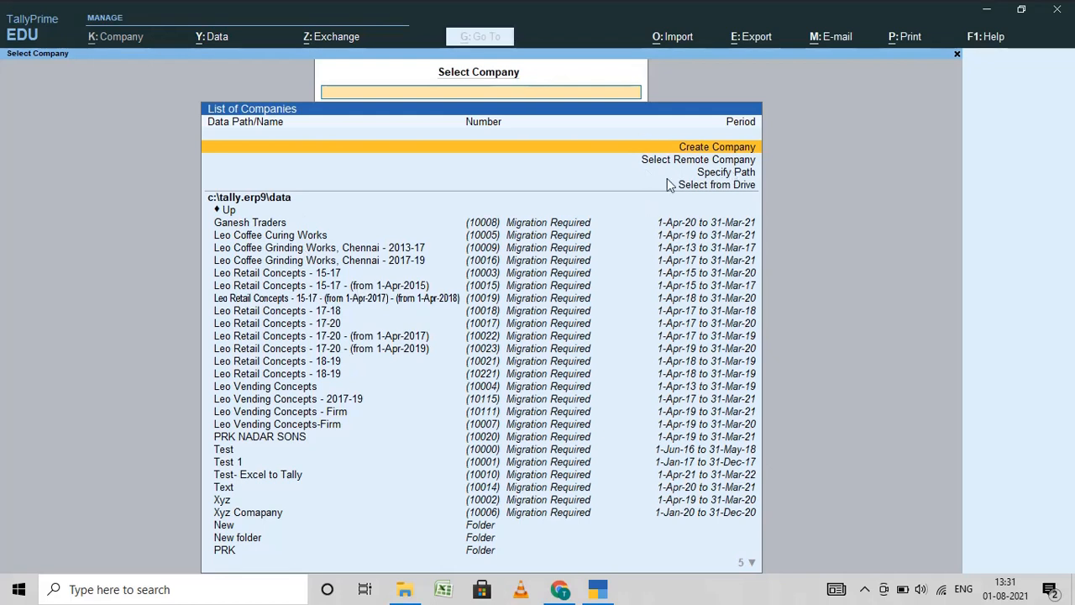
left_click(723, 176)
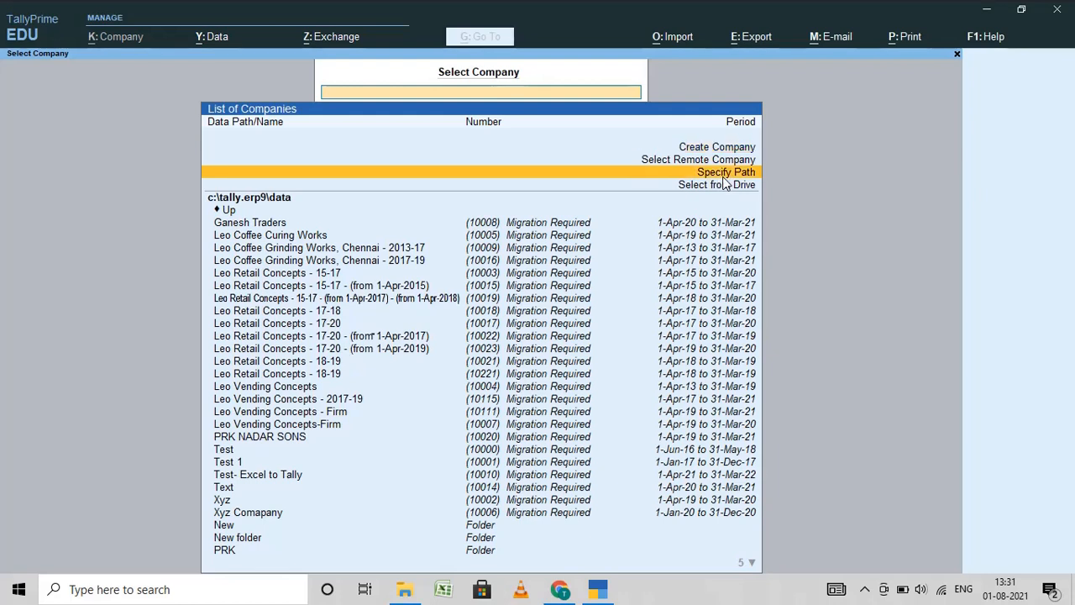
left_click(723, 177)
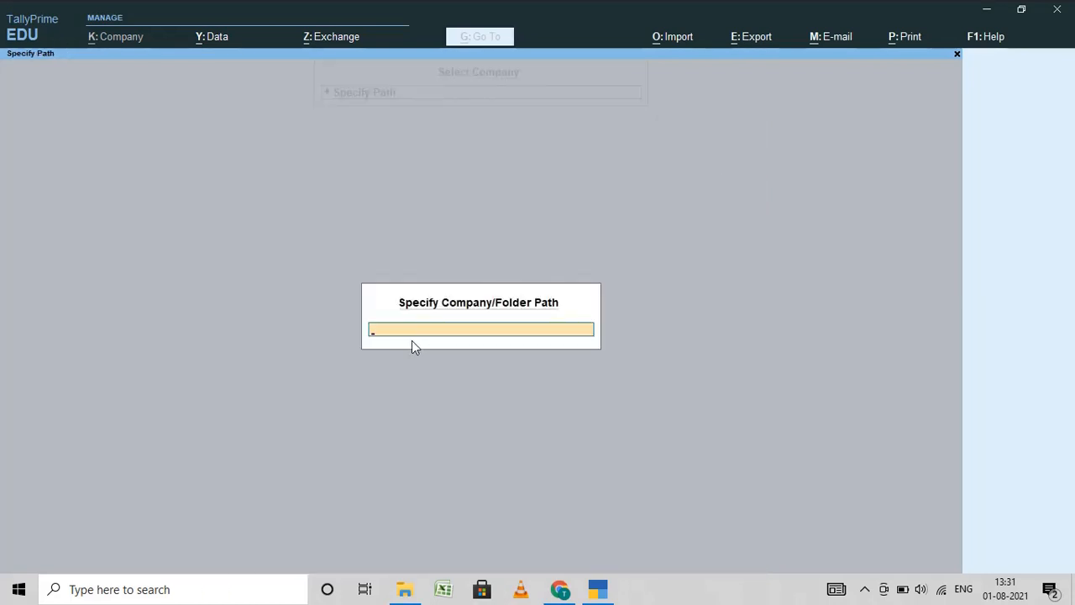
type("C:\\tallyprime")
key("Return")
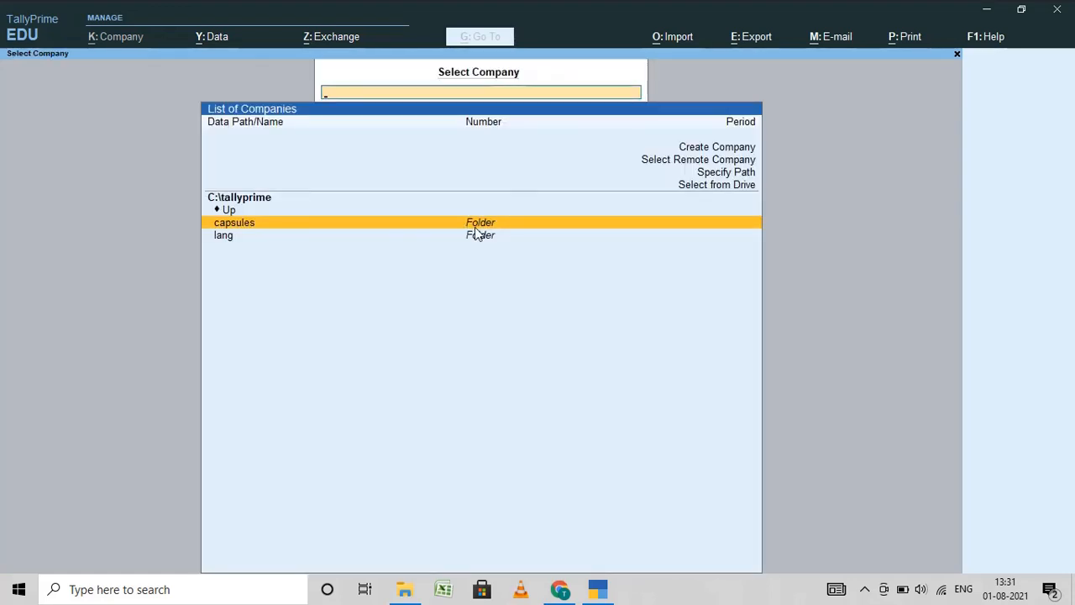
- Start creating a company named Test with the same mailing name, no address, and Tamil Nadu as the state
left_click(709, 149)
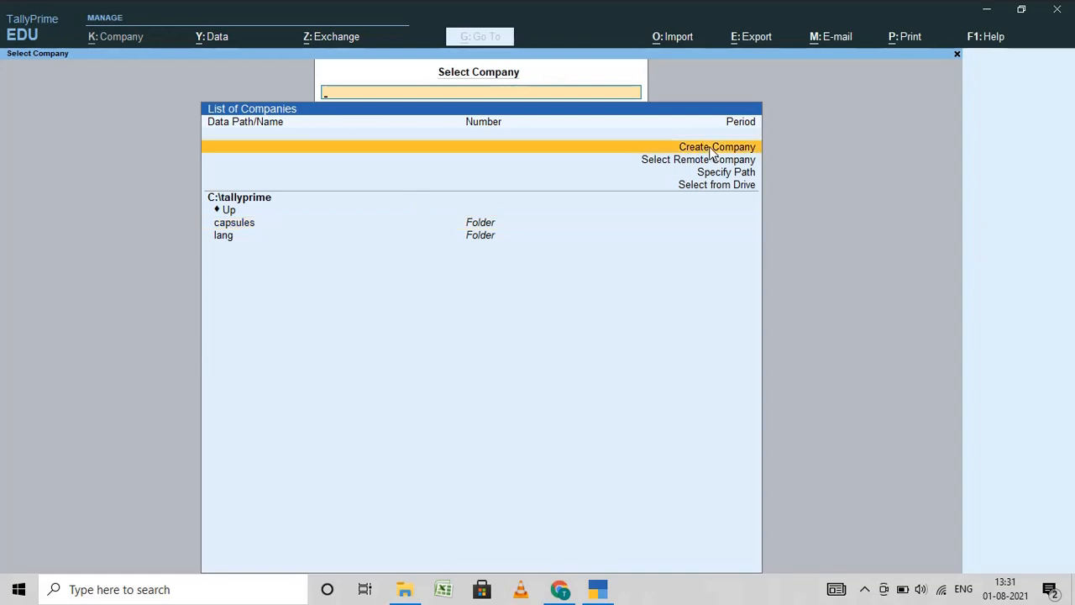
left_click(708, 149)
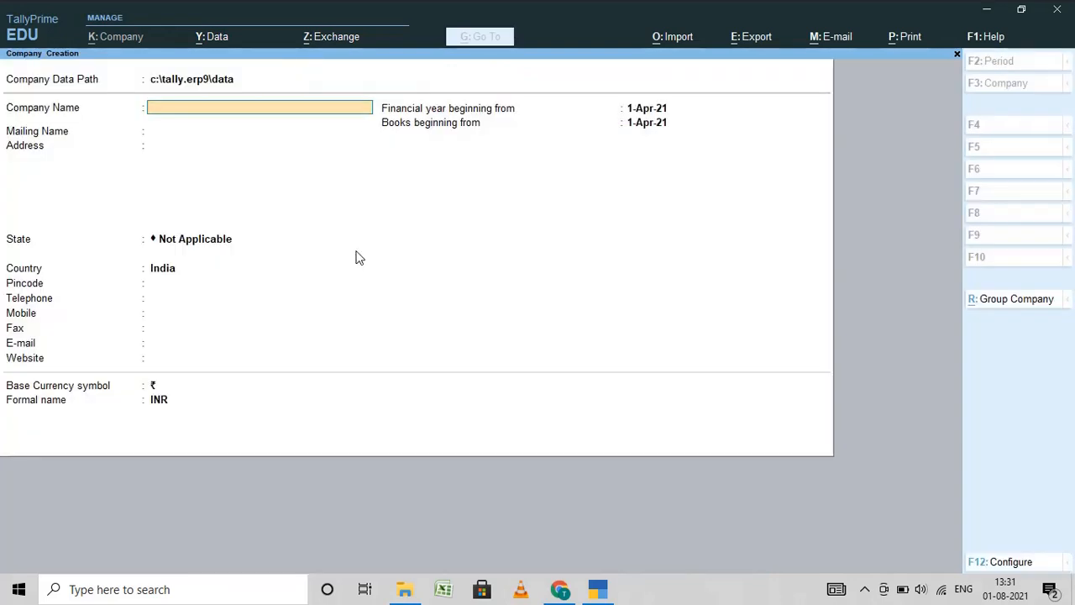
type("Test")
key("Return")
key("Return")
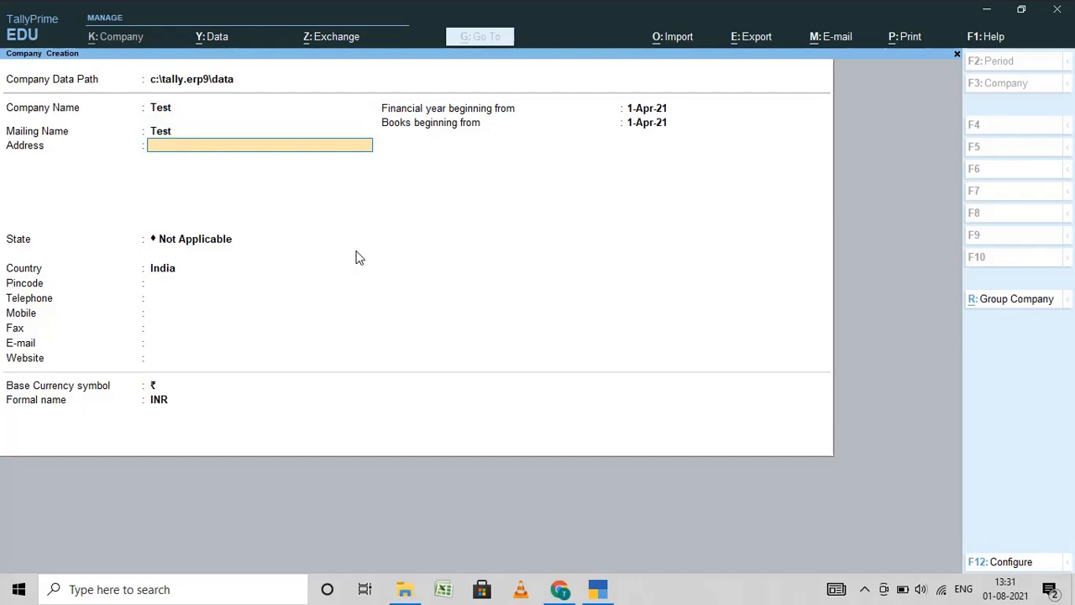
key("Return")
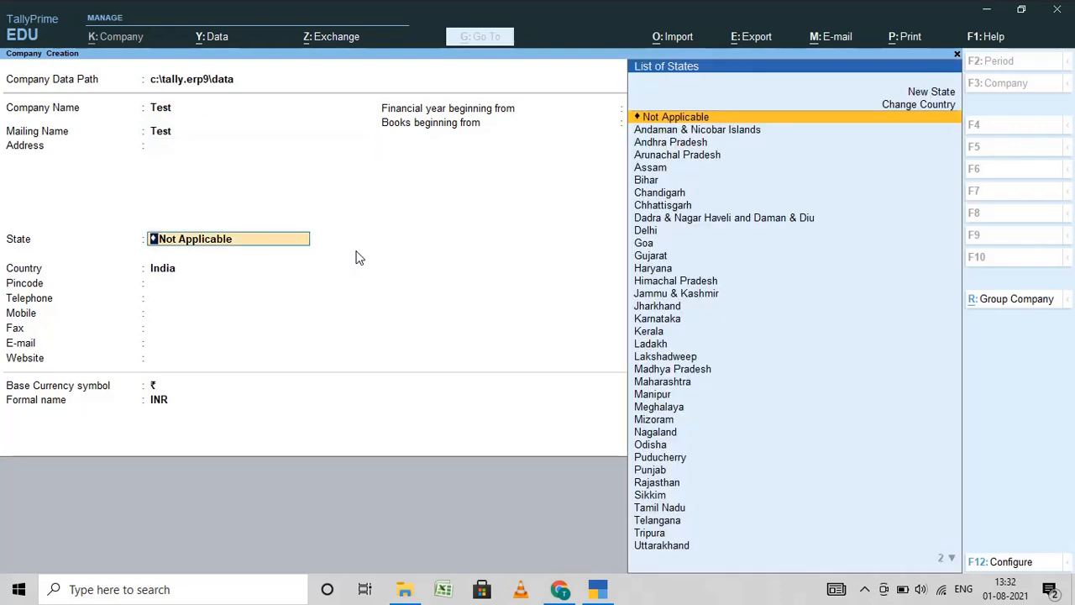
type("Ta")
key("Return")
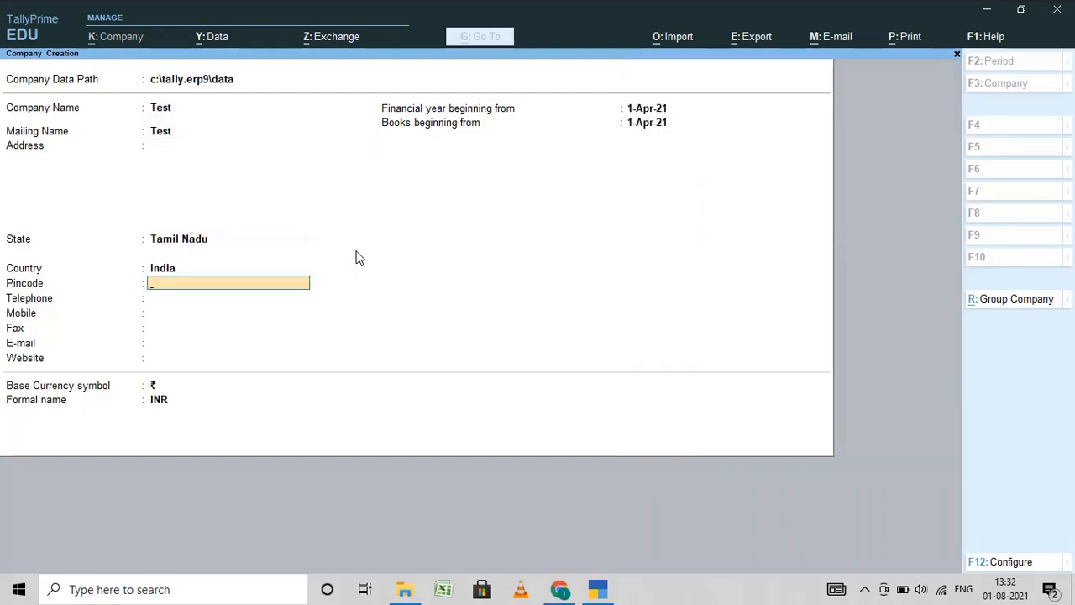
- Leave the contact fields blank, keep the 1-Apr-21 dates and INR currency defaults, and accept the company creation
key("Return")
key("Return")
key("Return")
key("Return")
key("Return")
key("Return")
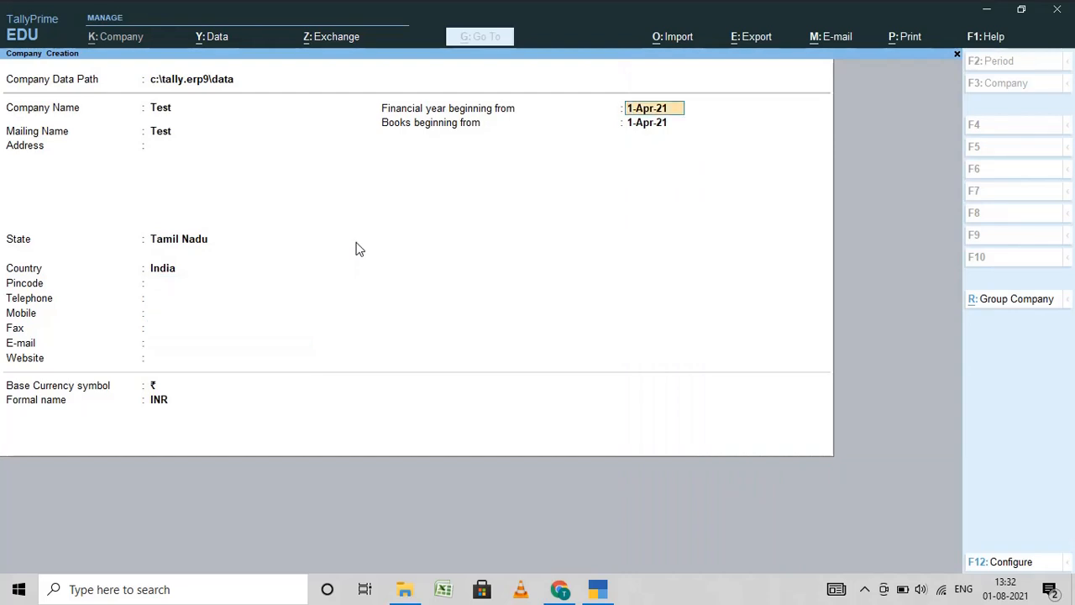
key("Return")
key("Return")
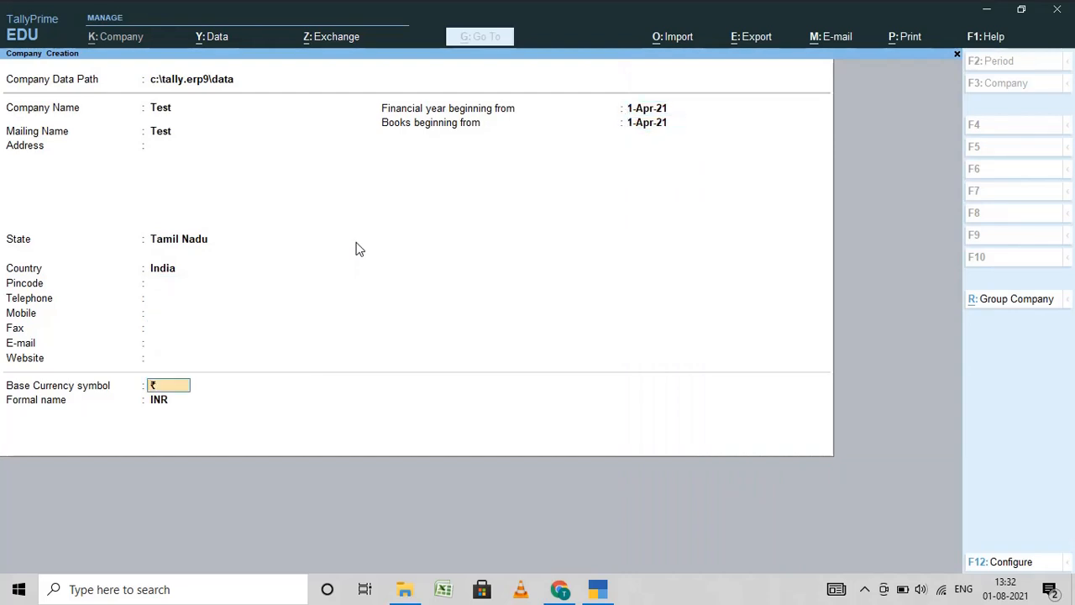
key("Return")
key("Return")
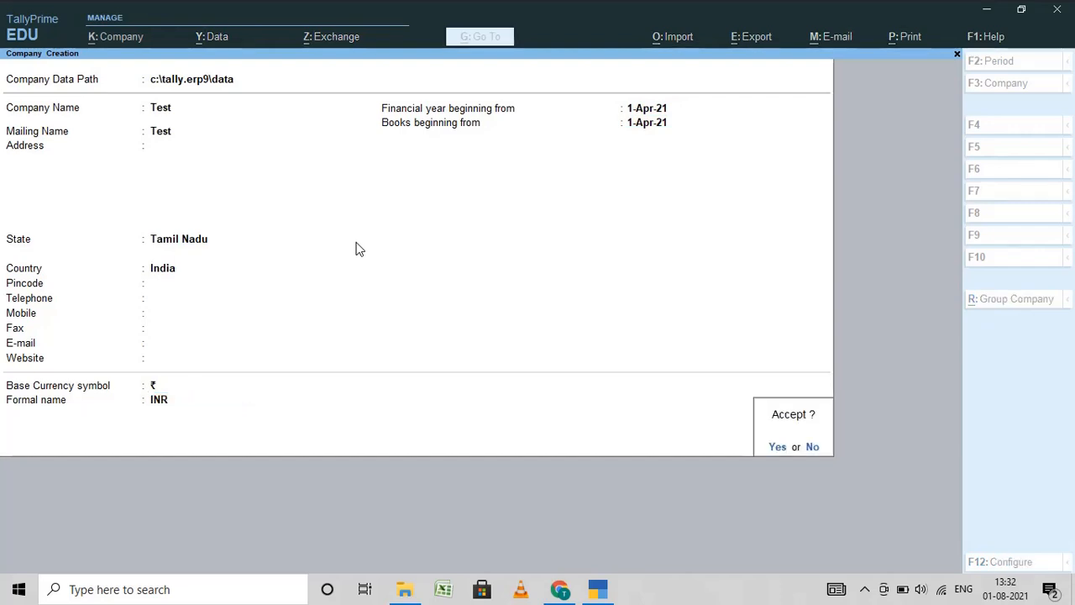
key("Return")
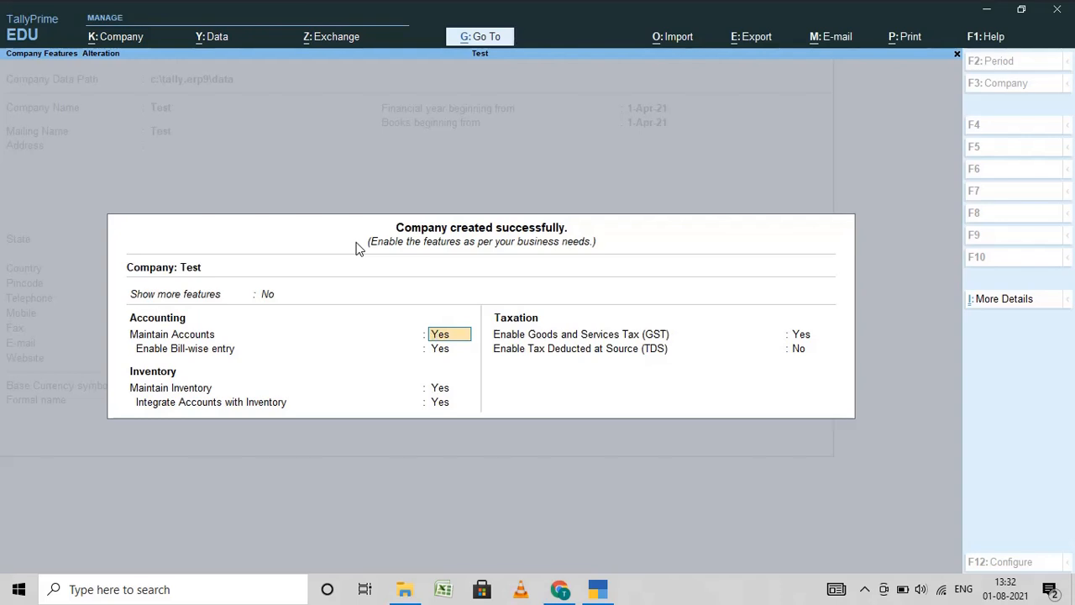
- Keep accounts, bill-wise entry, integrated inventory and Goods and Services Tax (GST) enabled for the Test company
key("Return")
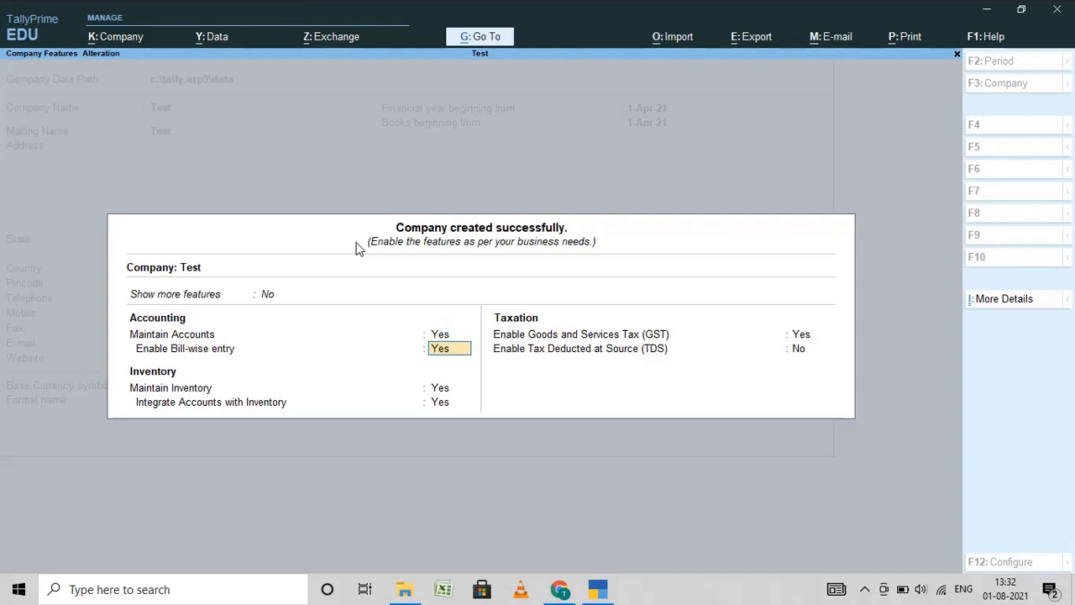
key("Return")
key("Return")
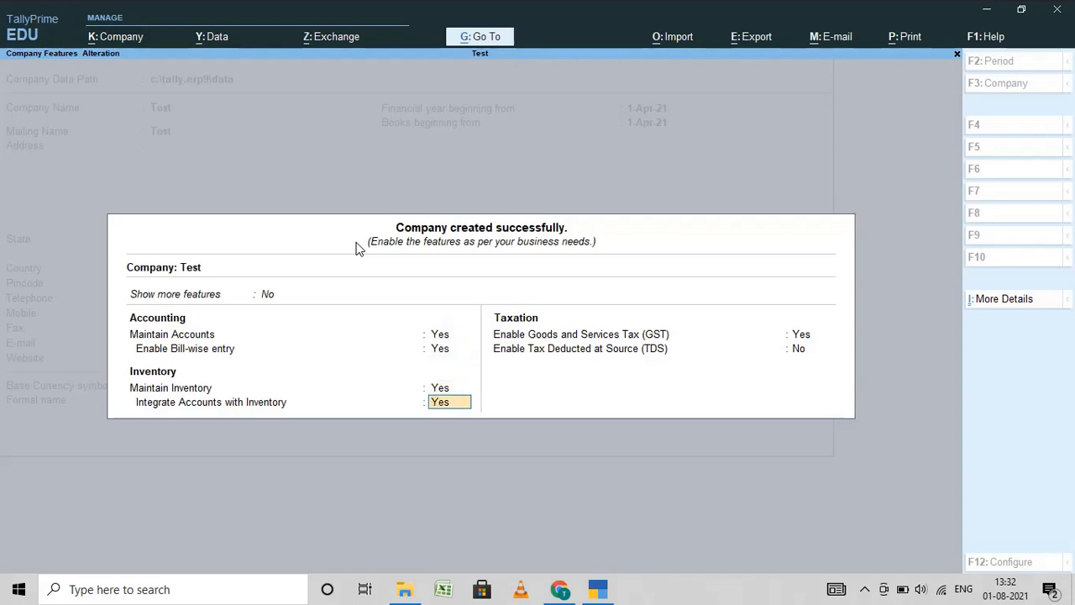
key("Return")
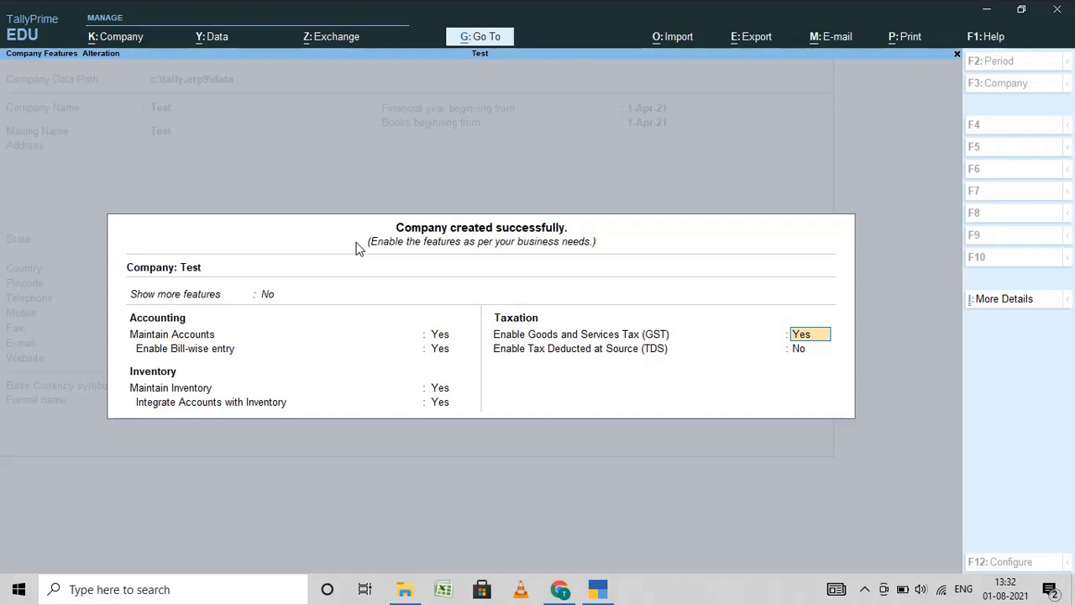
key("Return")
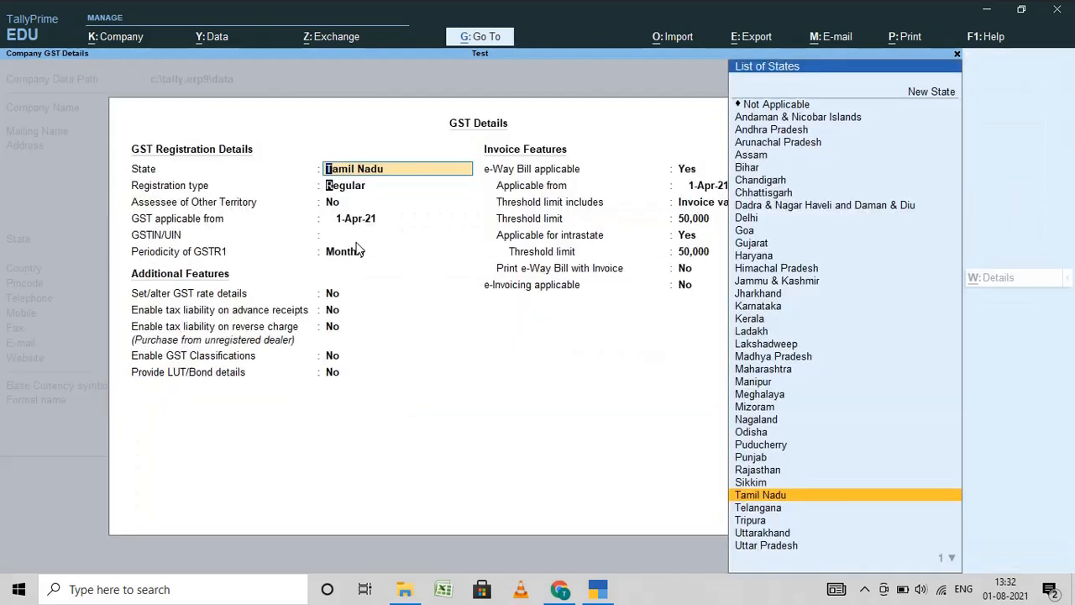
- Accept the default GST details with GSTIN/UIN blank, and save the company features with TDS set to No
key("Return")
key("Return")
key("Return")
key("Return")
key("Return")
key("Return")
key("Return")
key("Return")
key("Return")
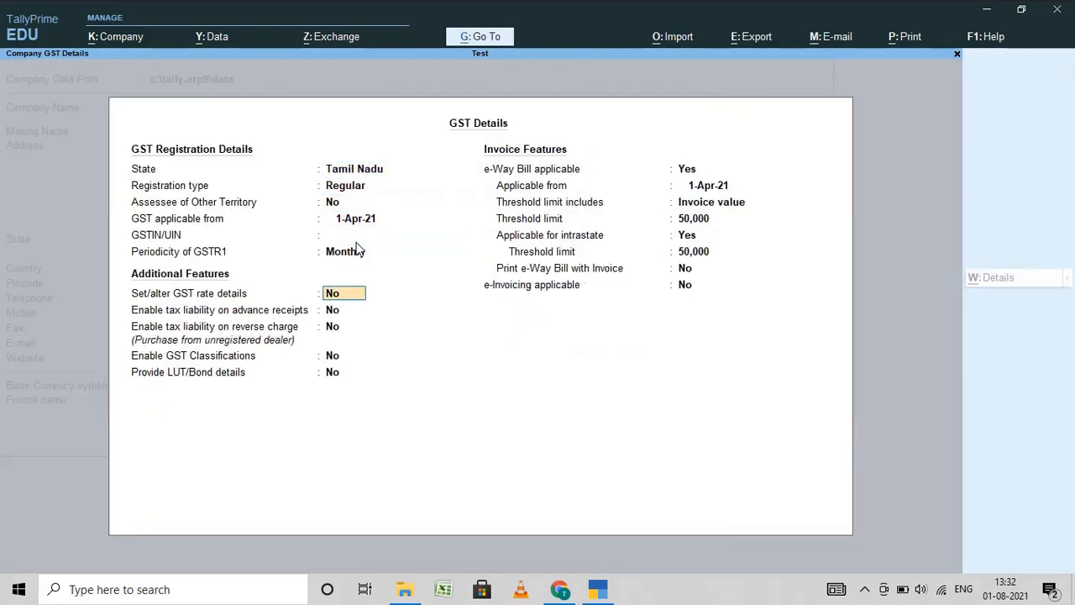
key("Return")
key("Return")
key("Return")
key("Return")
key("Return")
key("Return")
key("Return")
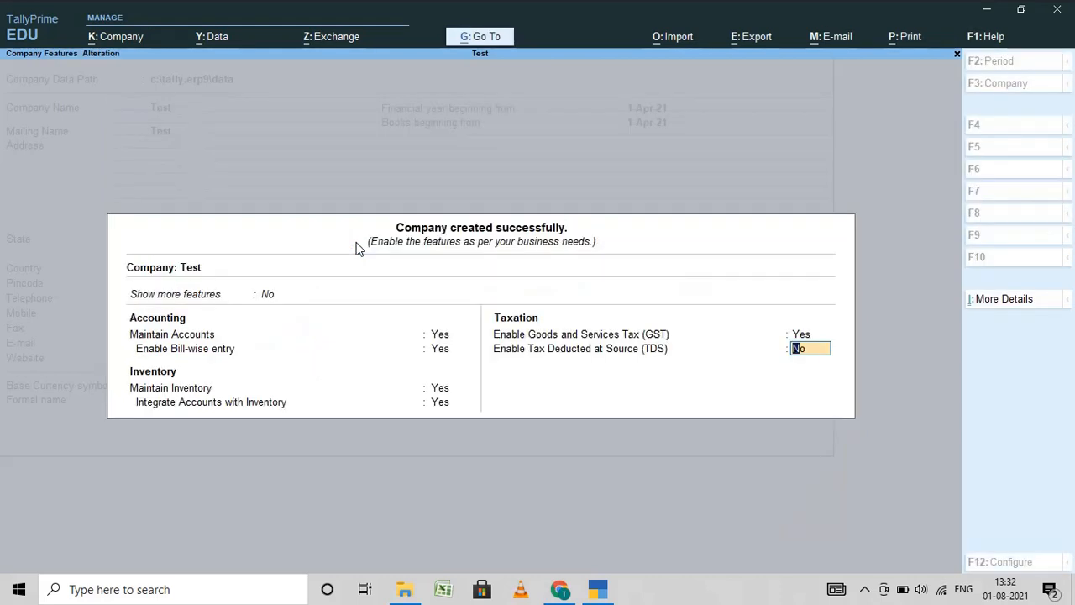
key("Return")
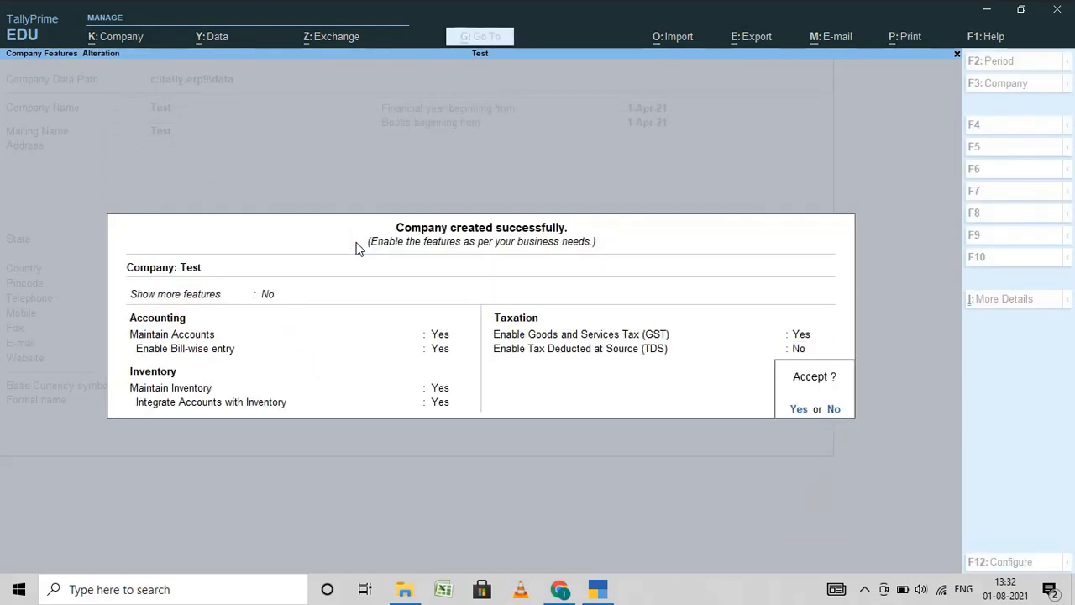
key("Return")
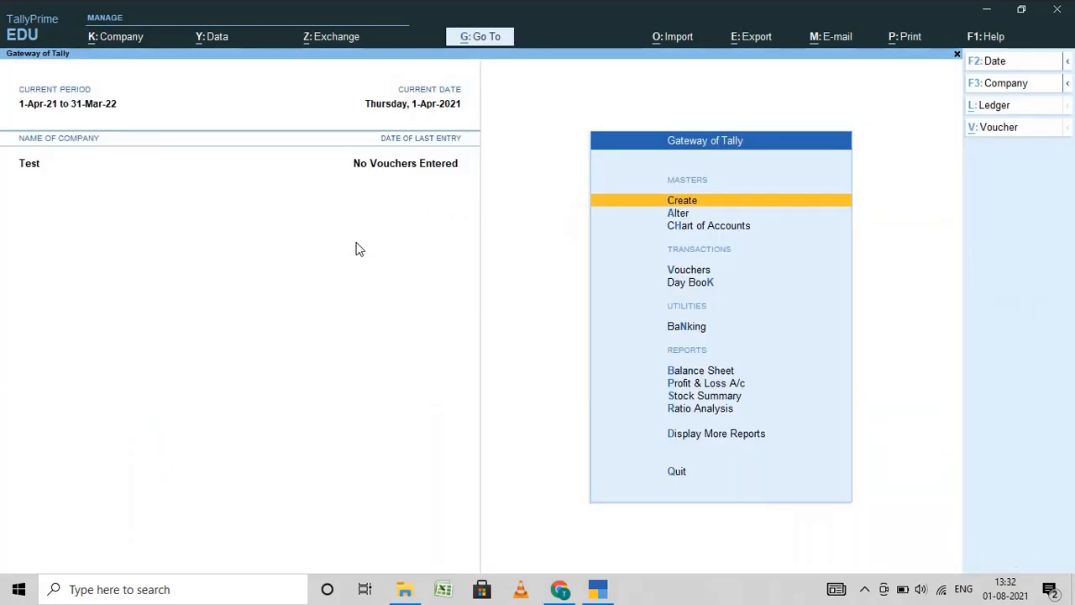
key("Up")
key("Up")
key("Up")
key("Up")
key("Up")
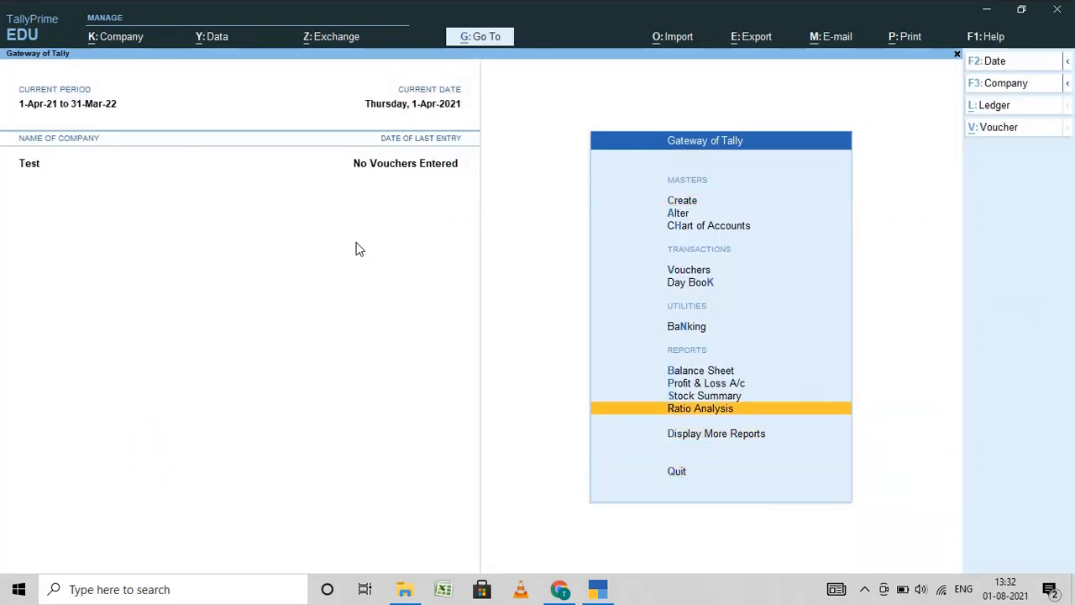
key("Up")
key("Up")
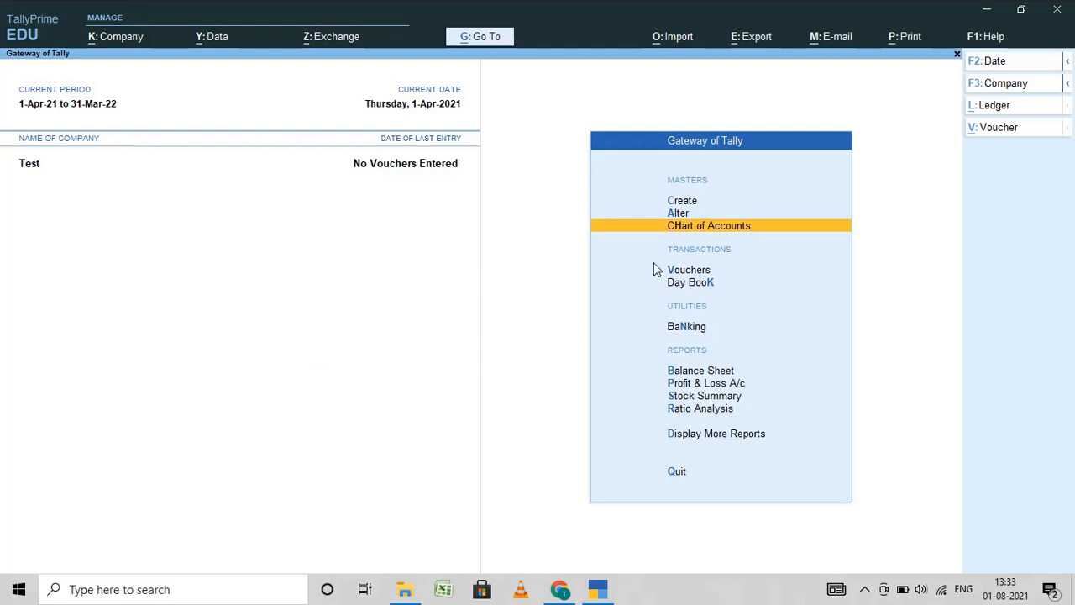
- Examine the accounting, inventory and statutory masters available for creation, and return to the Gateway of Tally
left_click(680, 201)
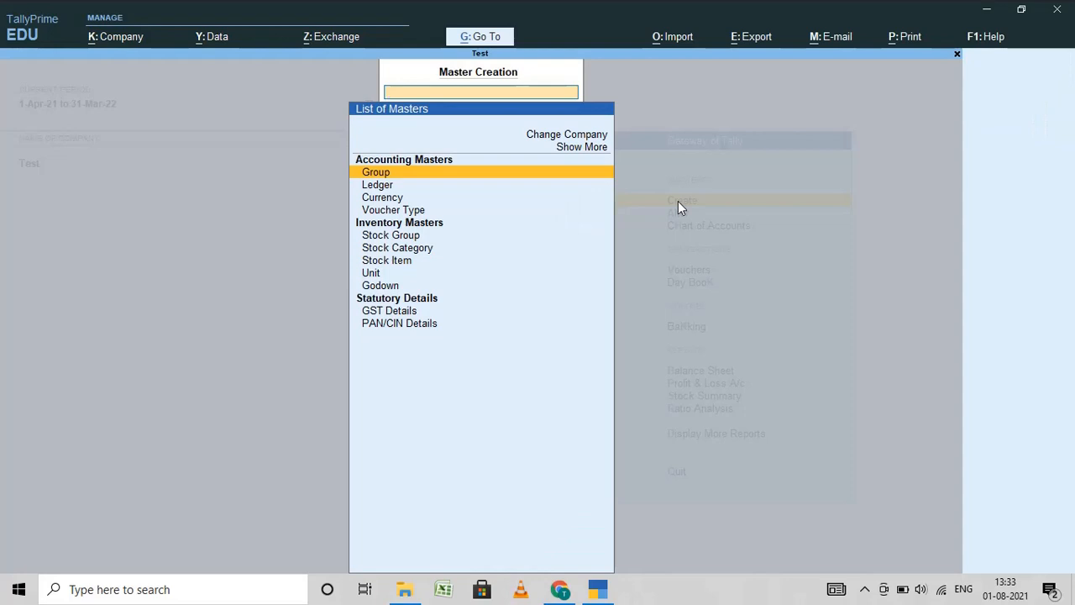
key("Escape")
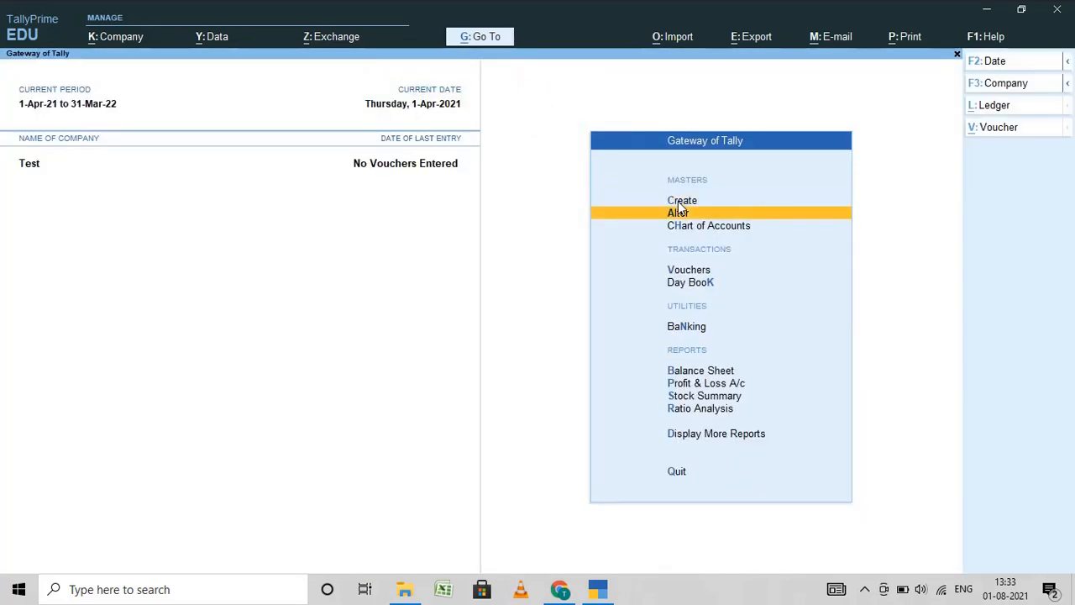
left_click(681, 202)
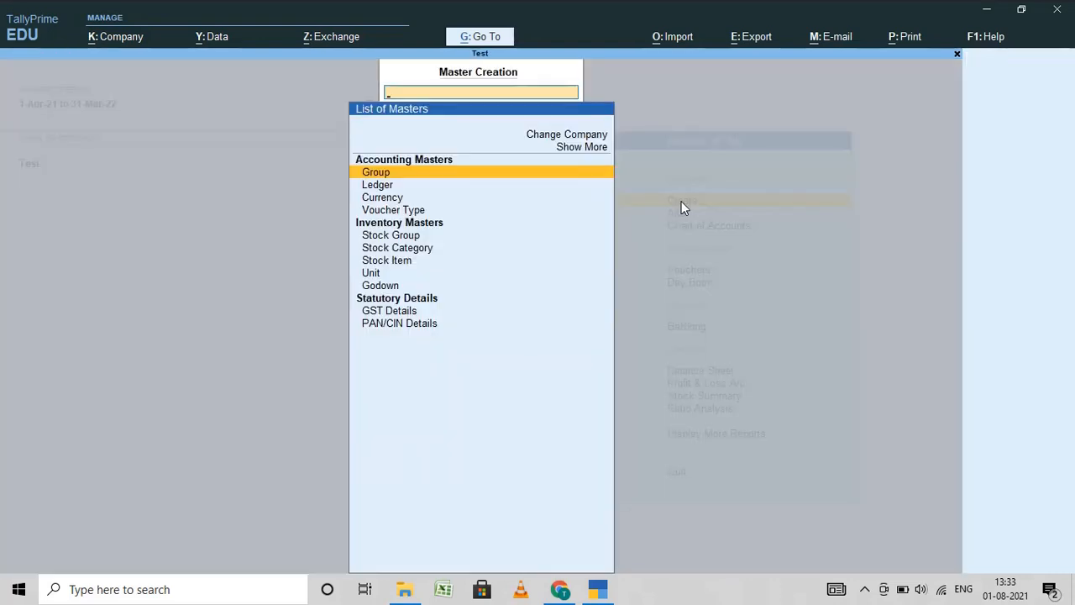
key("Escape")
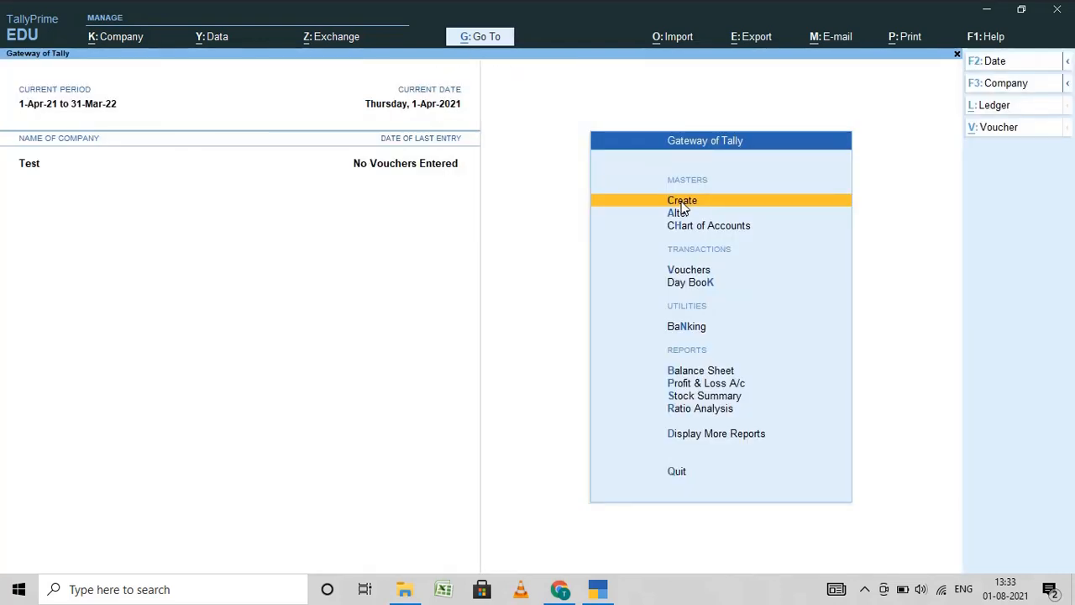
left_click(681, 201)
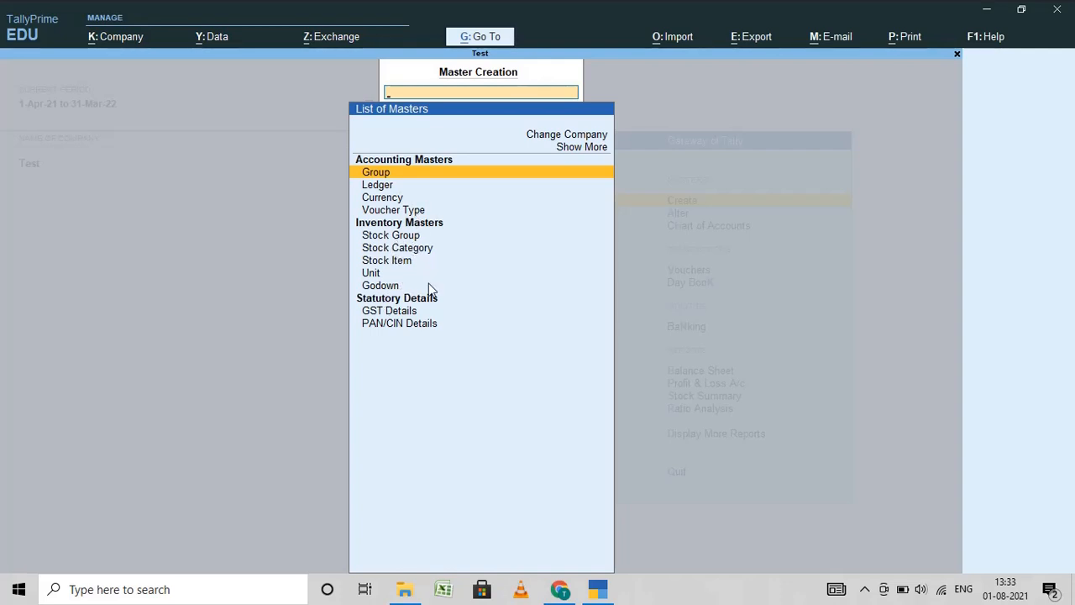
key("Escape")
- Open a new payment voucher from the Gateway of Tally and choose Cash as its account
key("Down")
key("Down")
key("Down")
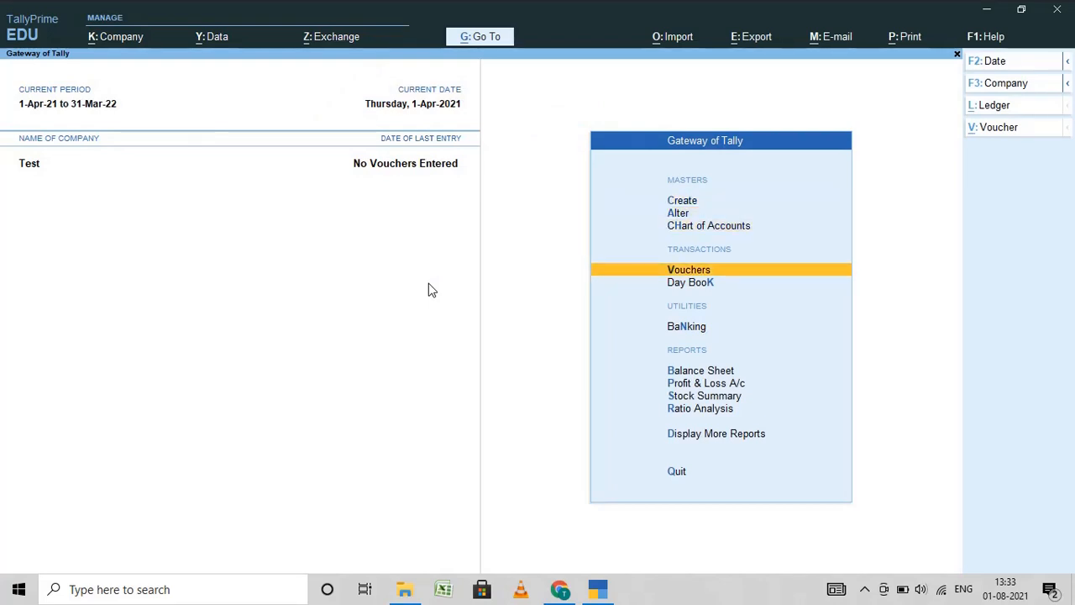
key("Return")
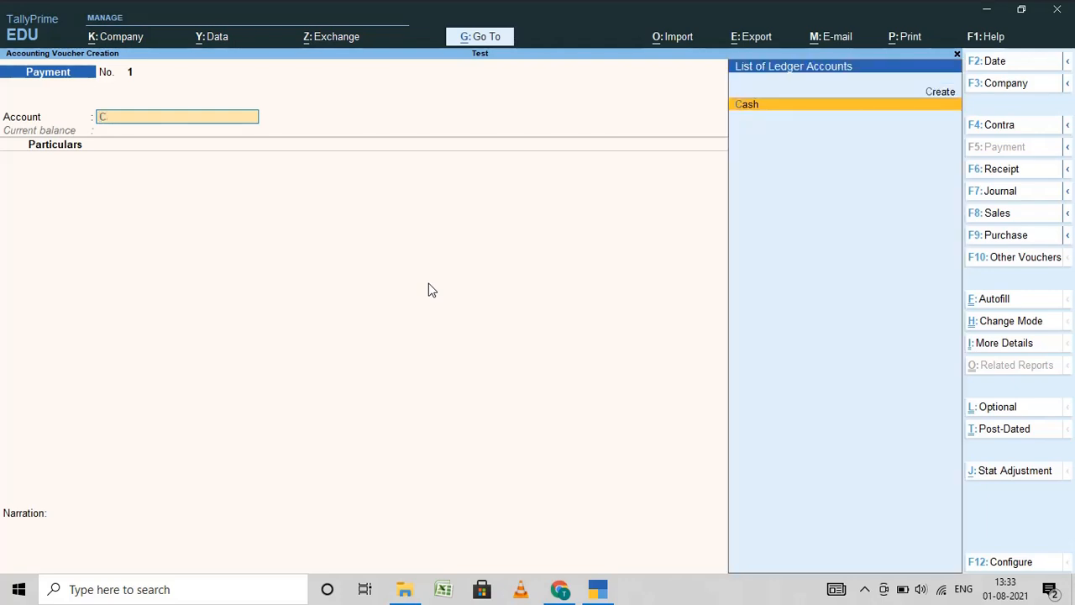
type("ca")
key("Return")
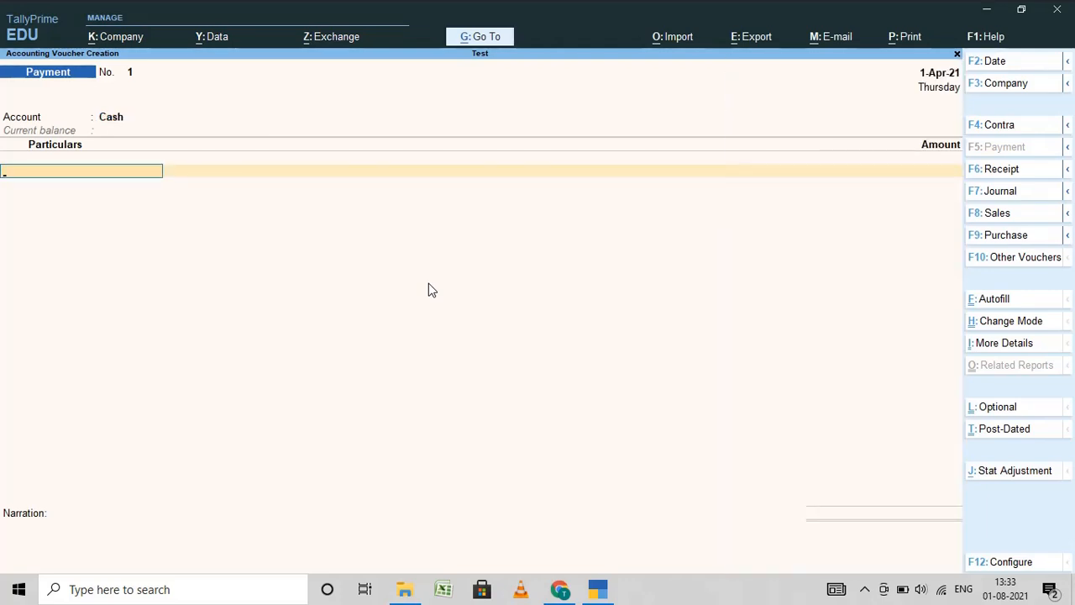
- Start a new ledger from the voucher's Particulars, naming it Stationery Exp and leaving the alias blank
type("st")
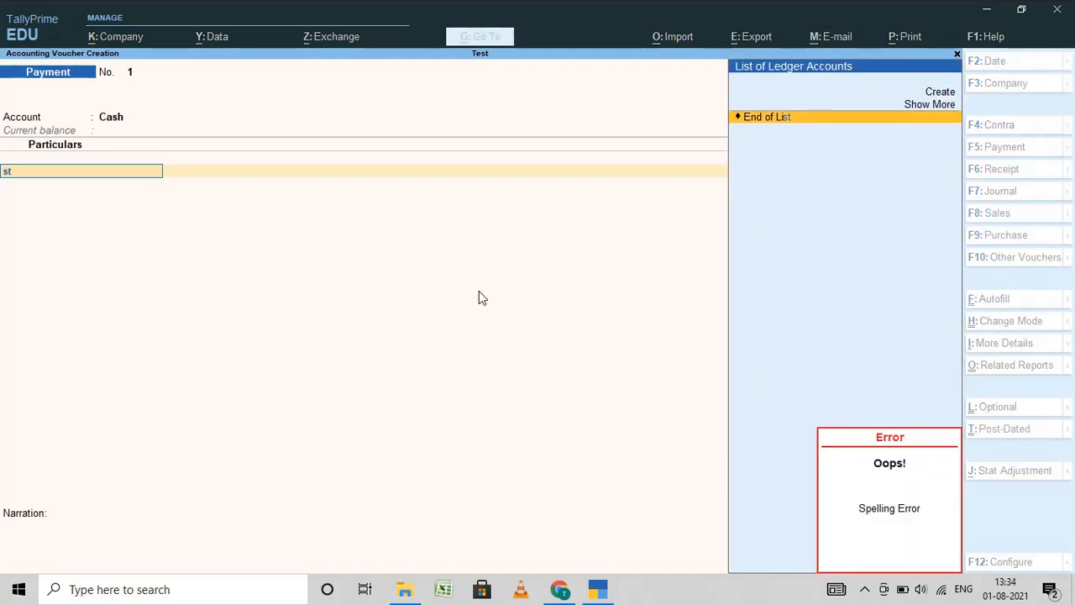
key("alt+c")
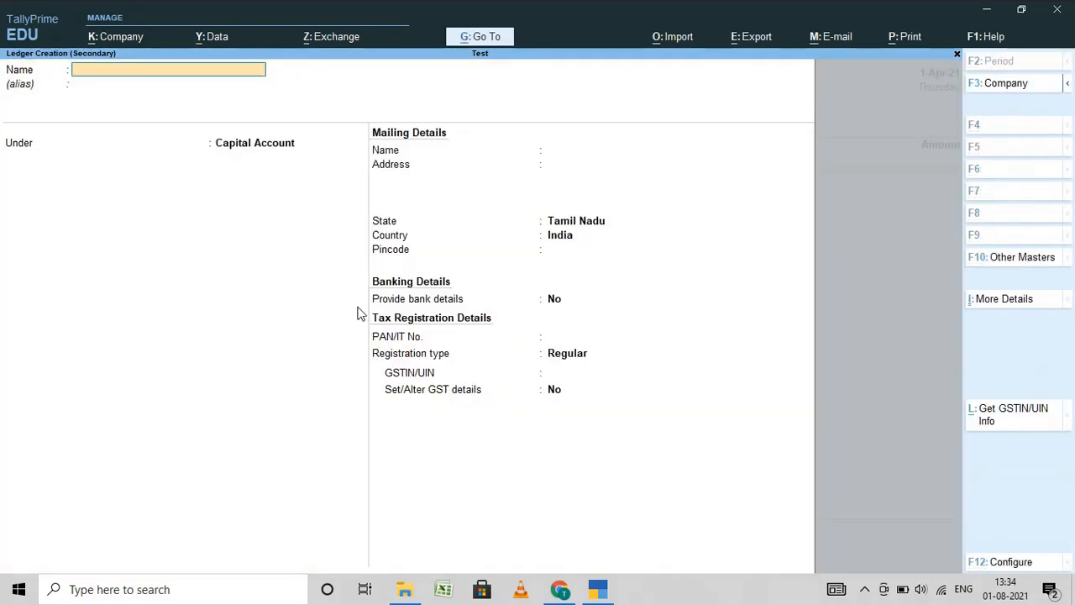
type("Stationery exp")
key("Return")
key("Return")
key("Return")
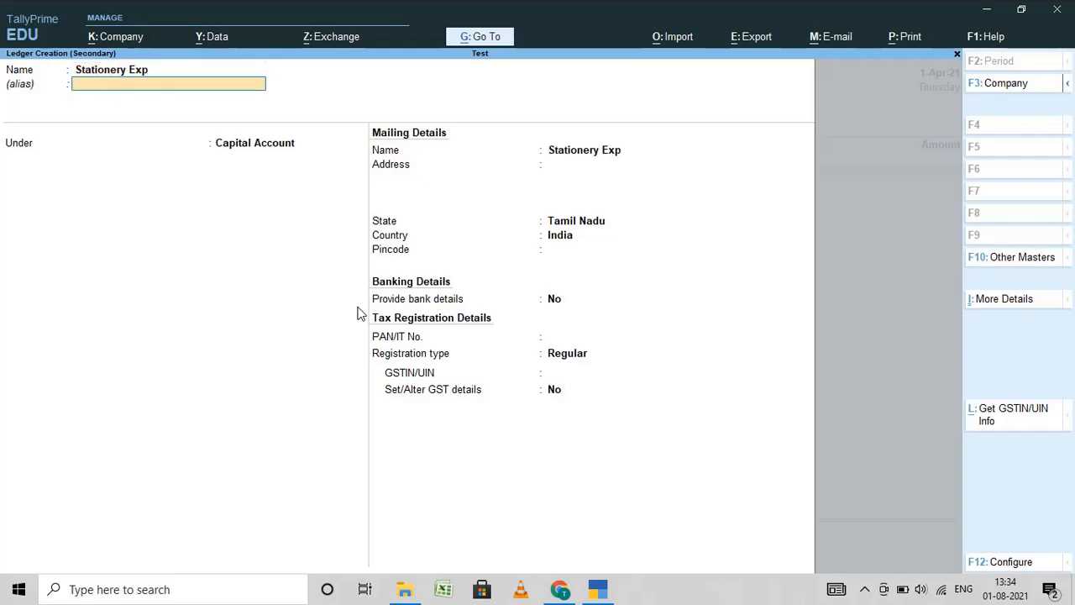
key("BackSpace")
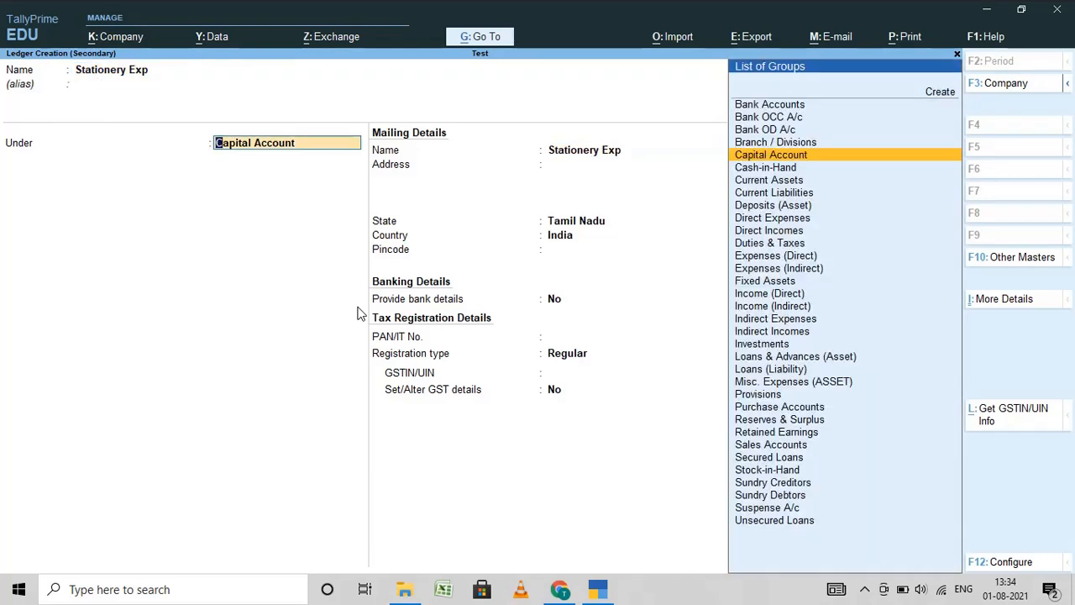
- Place the Stationery Exp ledger under the Indirect Expenses group
type("Sun")
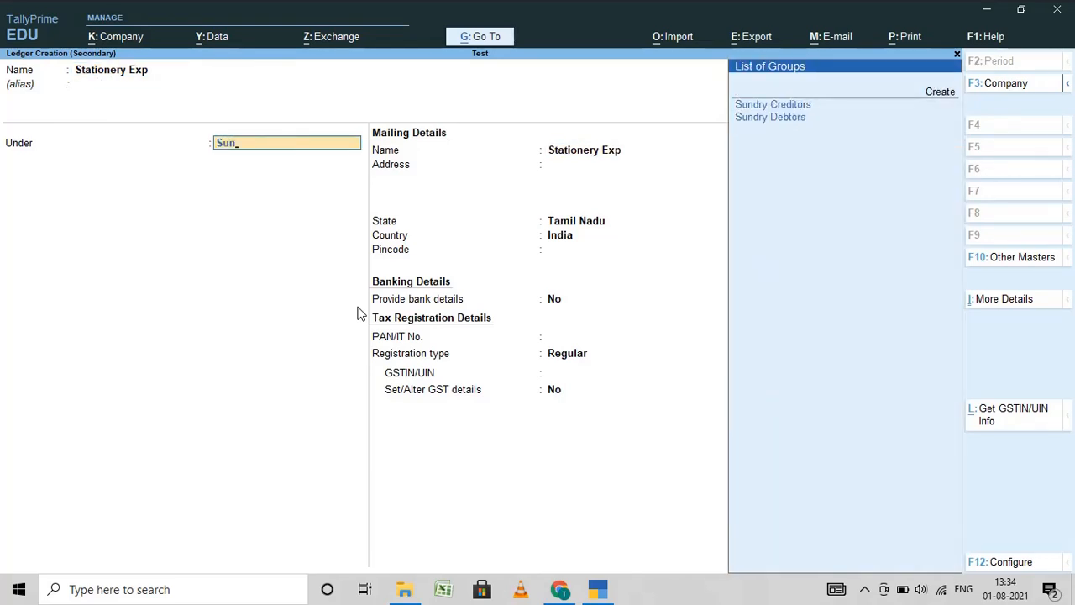
key("BackSpace")
key("BackSpace")
key("BackSpace")
type("Ind")
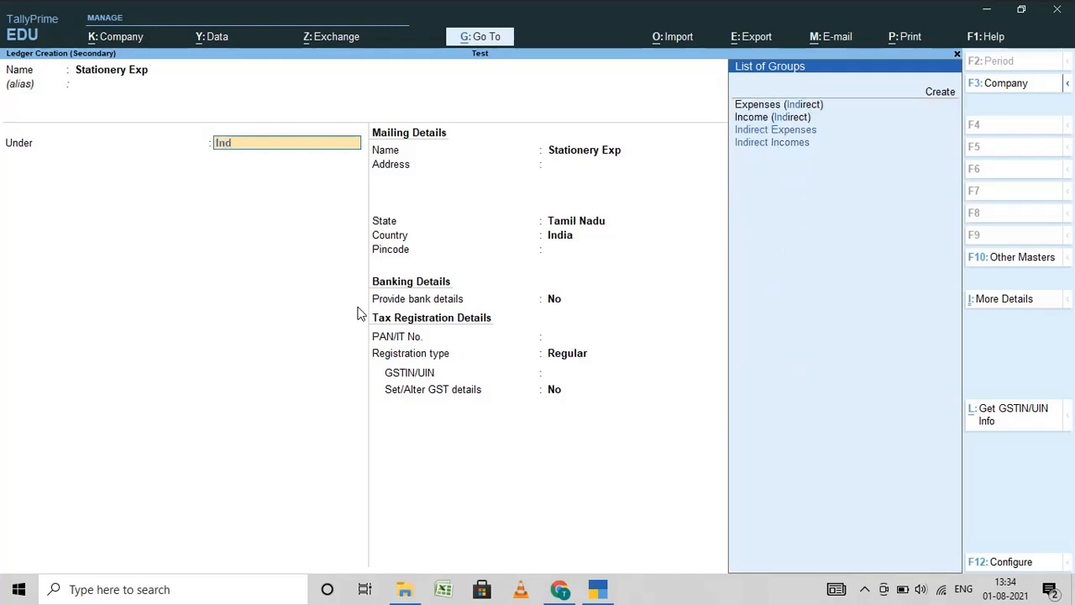
key("Return")
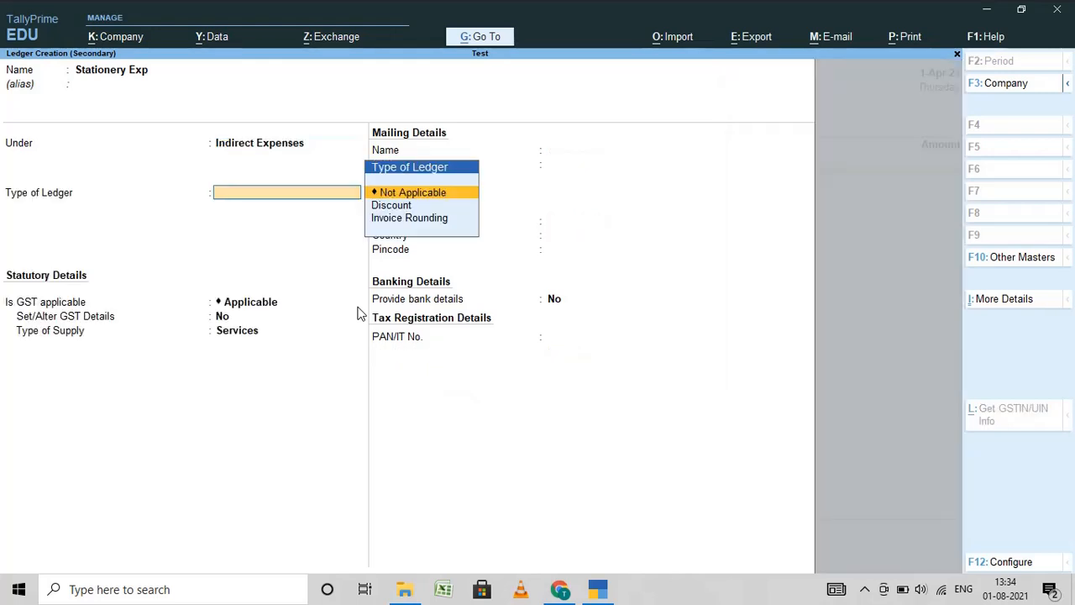
- Keep the ledger type Not Applicable, GST Applicable, supply type Services and bank details No, and save the Stationery Exp ledger
key("Return")
key("Return")
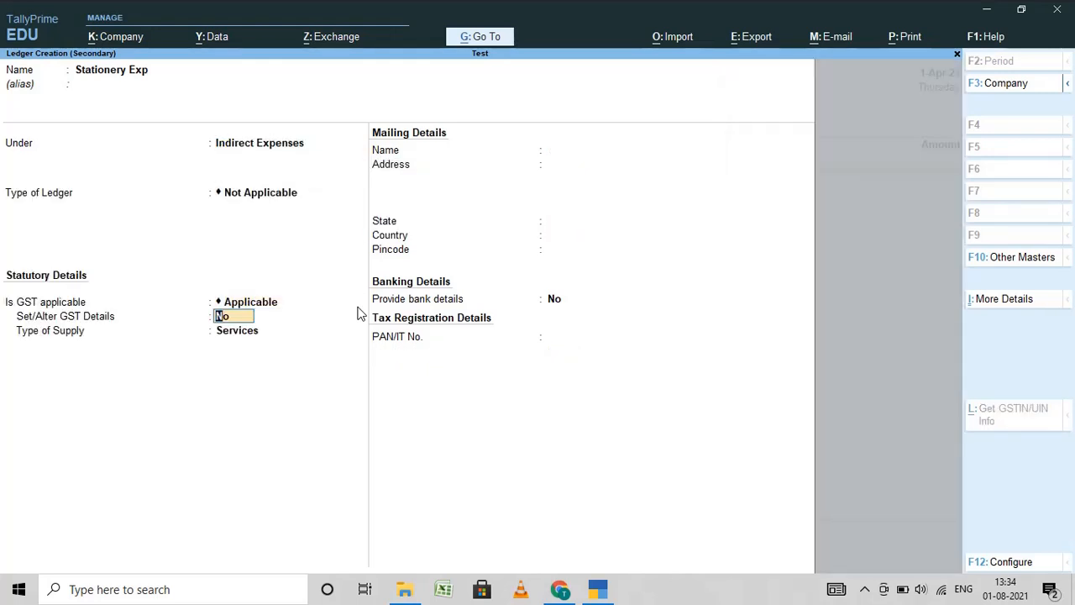
key("Return")
key("Return")
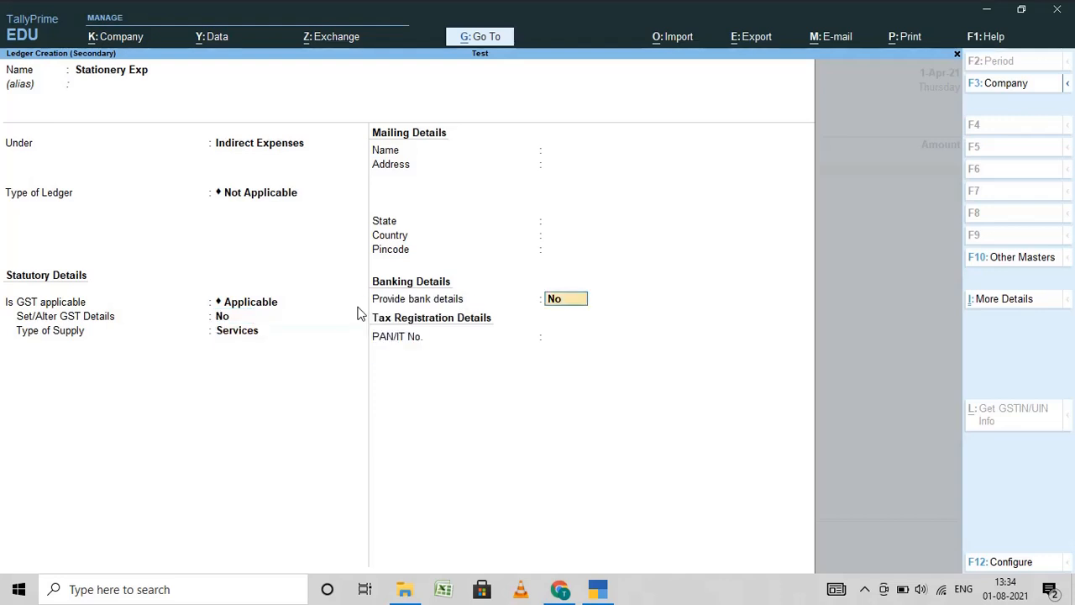
key("BackSpace")
key("BackSpace")
key("Return")
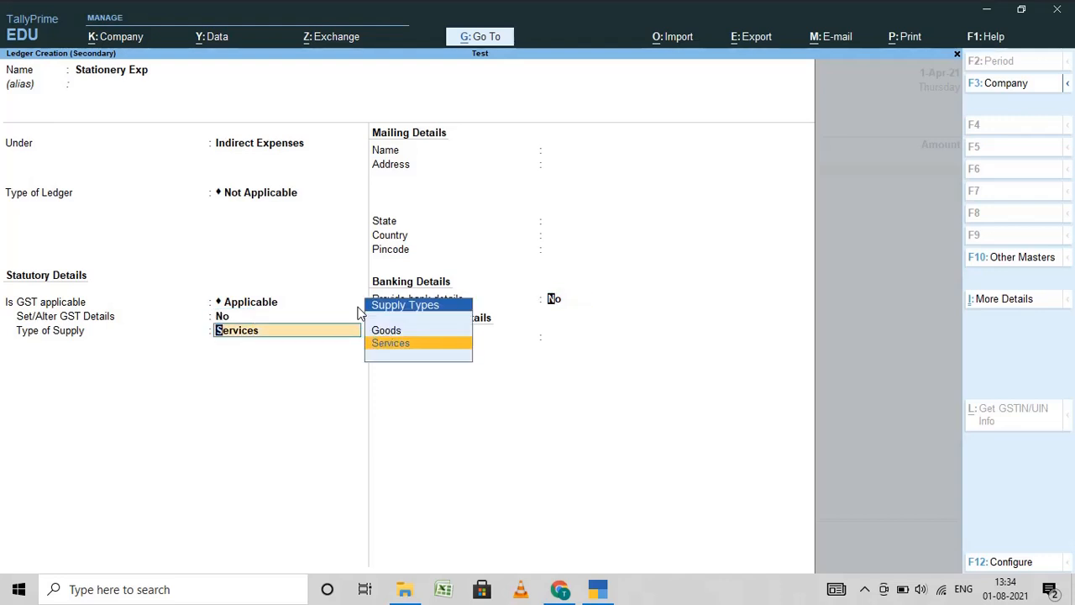
key("Return")
key("Return")
key("Return")
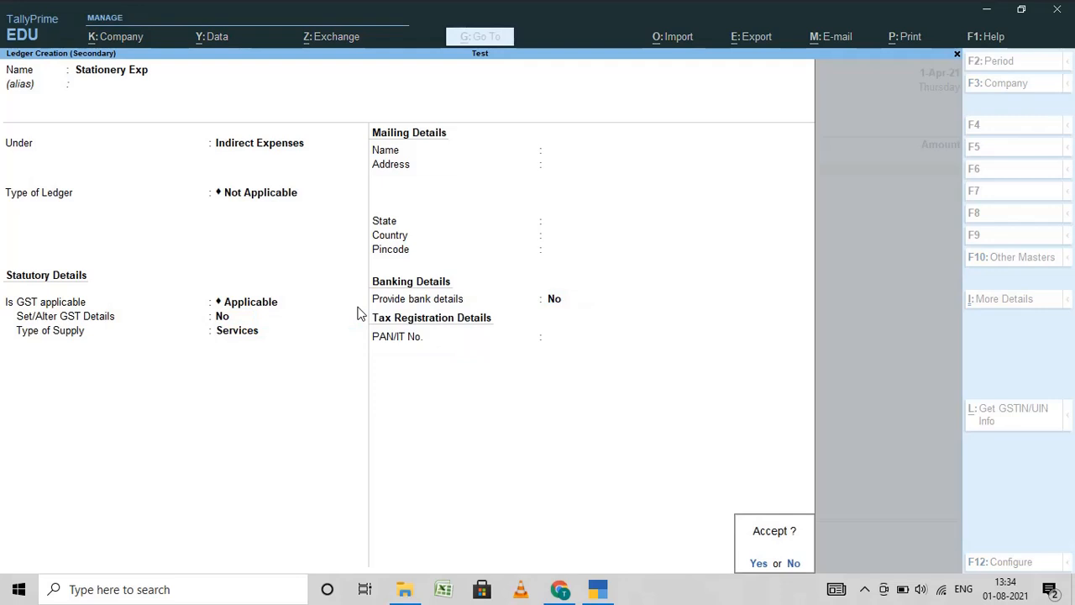
key("Return")
- Complete the tax classification details and enter 500 as the Stationery Exp amount in the payment voucher
key("Return")
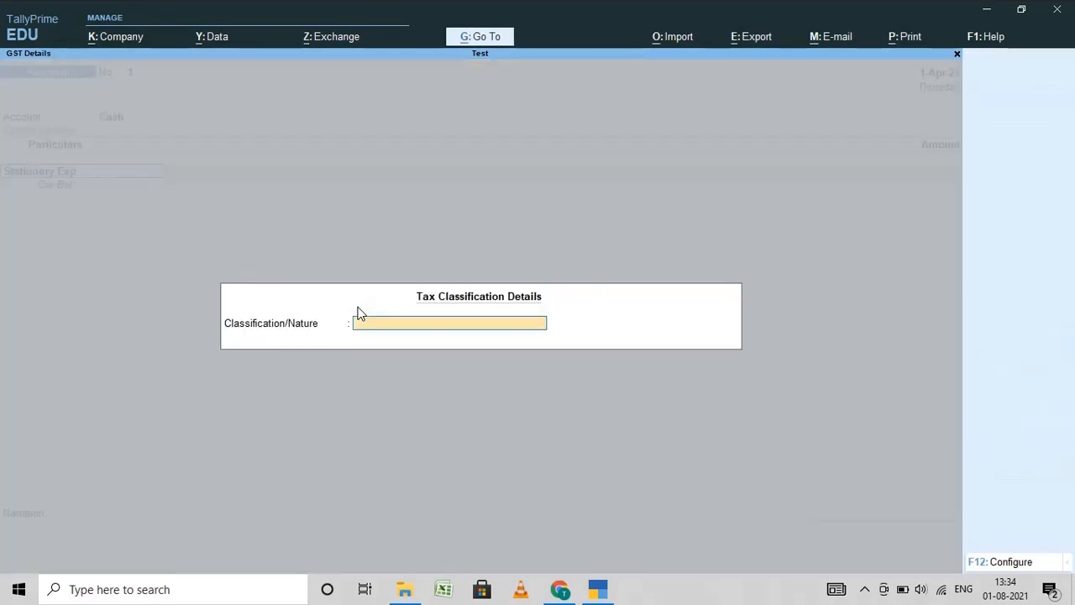
type("no")
key("Return")
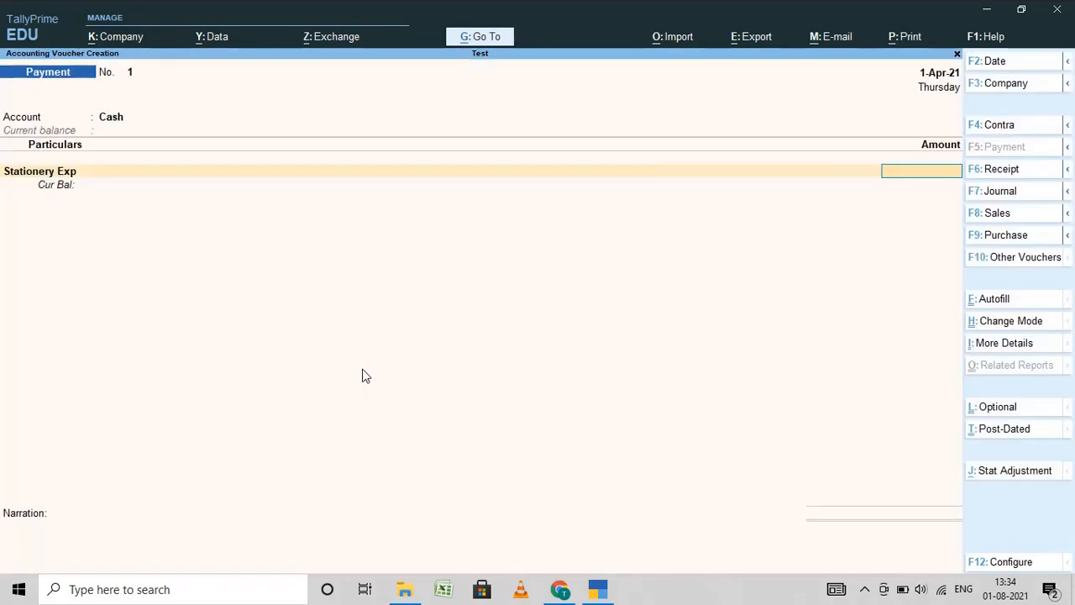
type("500")
key("Return")
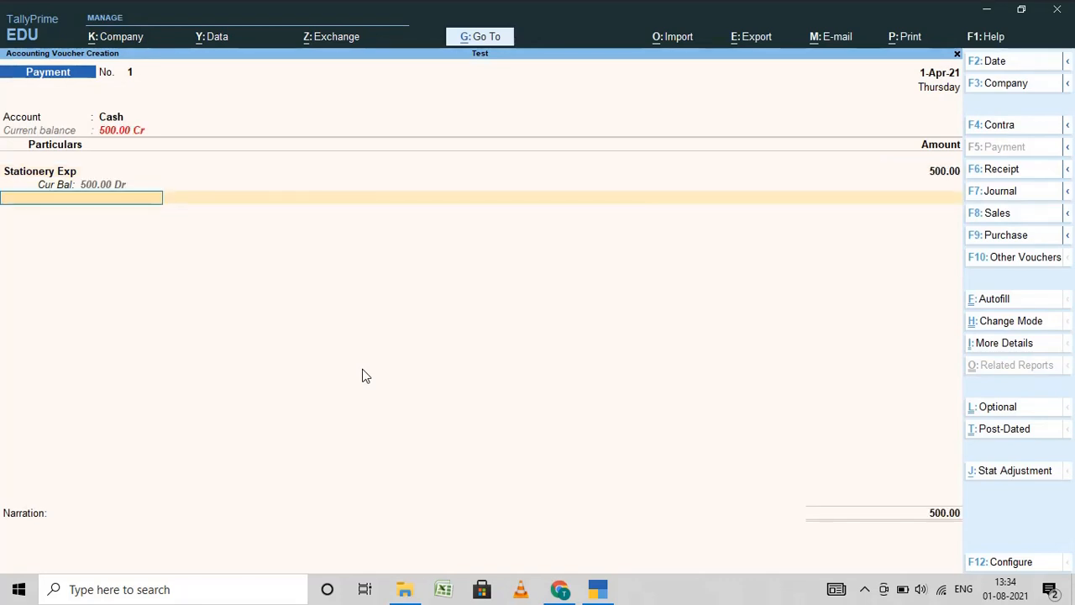
- Reopen the Stationery Exp ledger for alteration from the voucher and set Is GST applicable to Not Applicable
key("BackSpace")
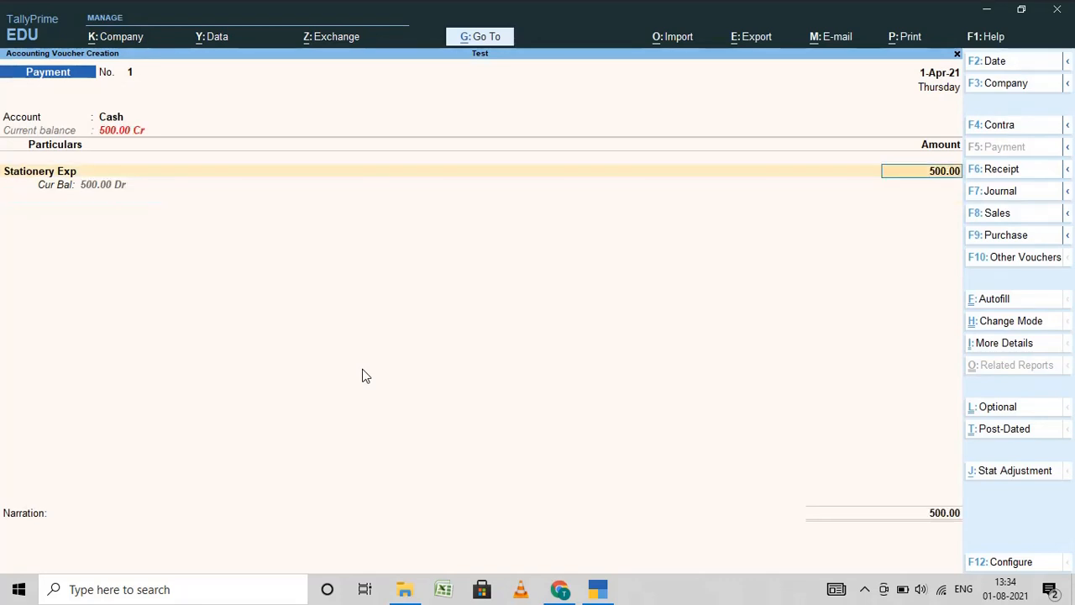
key("BackSpace")
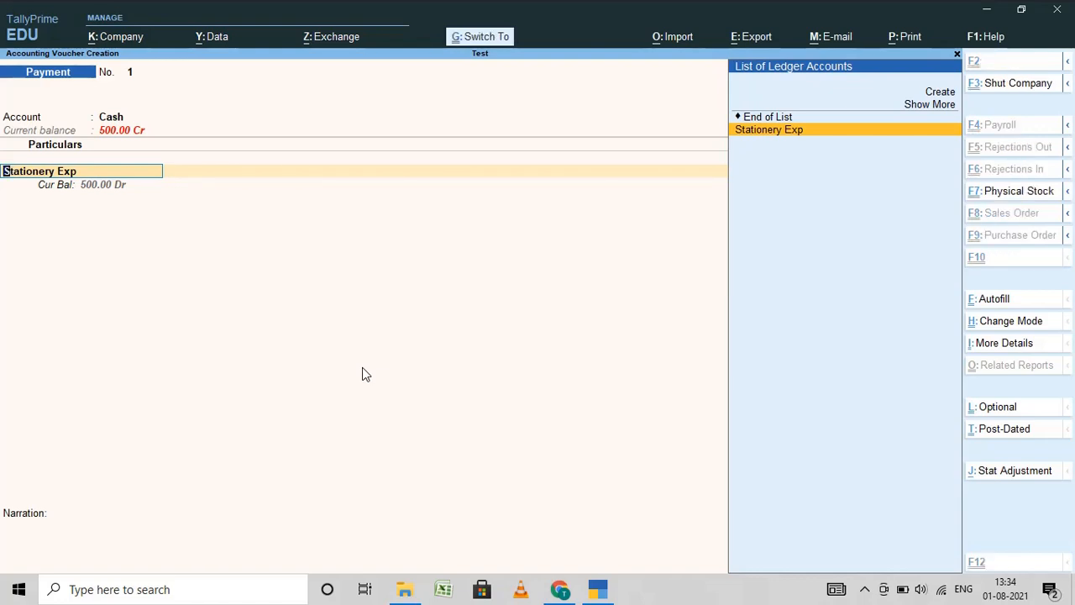
key("ctrl+Return")
key("Return")
key("Return")
key("Return")
key("Return")
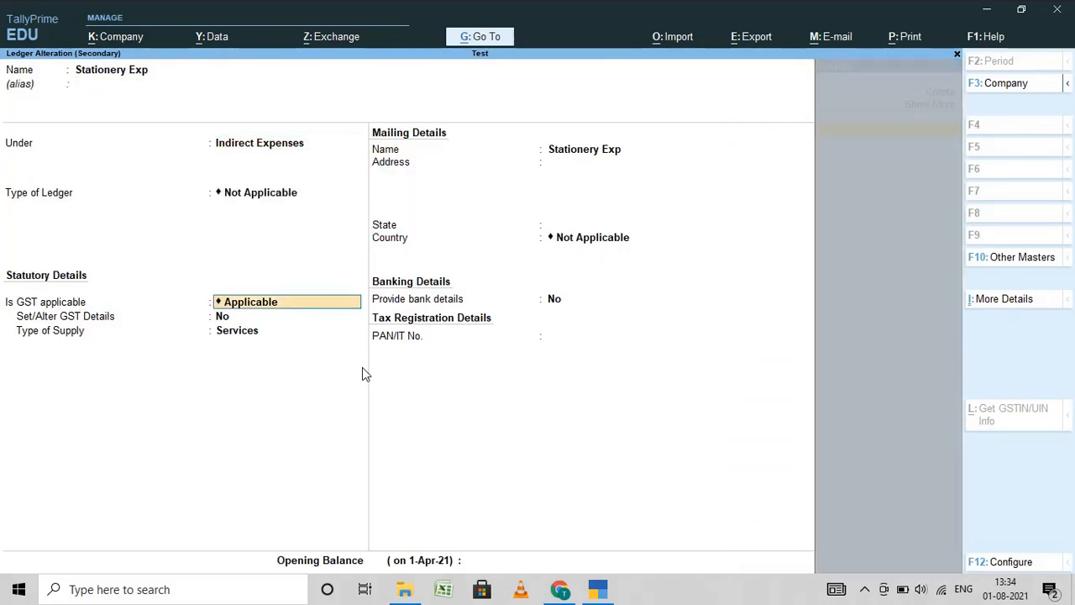
type("B")
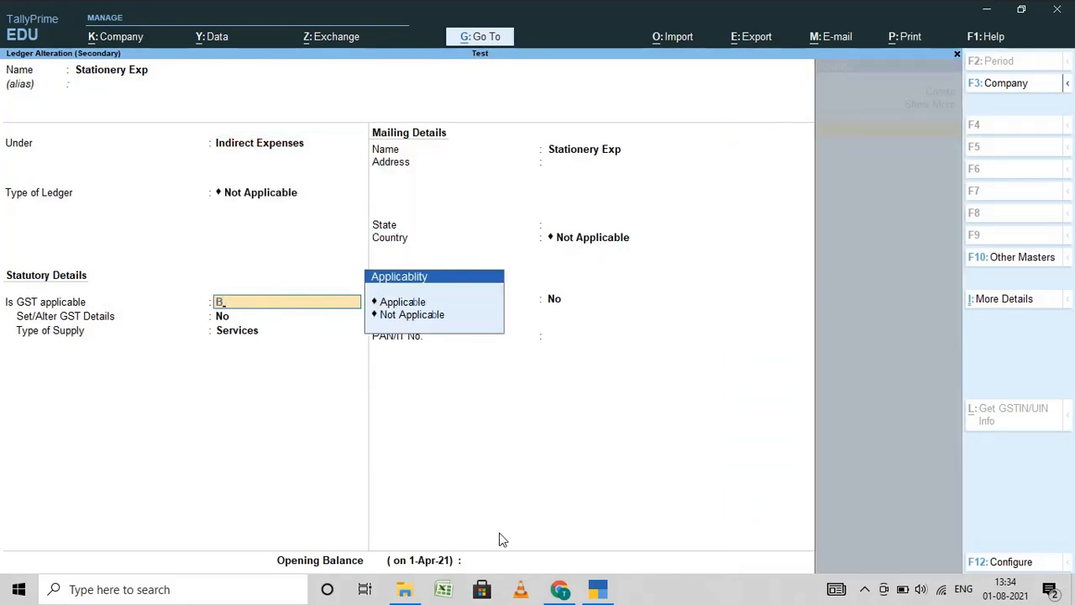
key("Return")
key("Down")
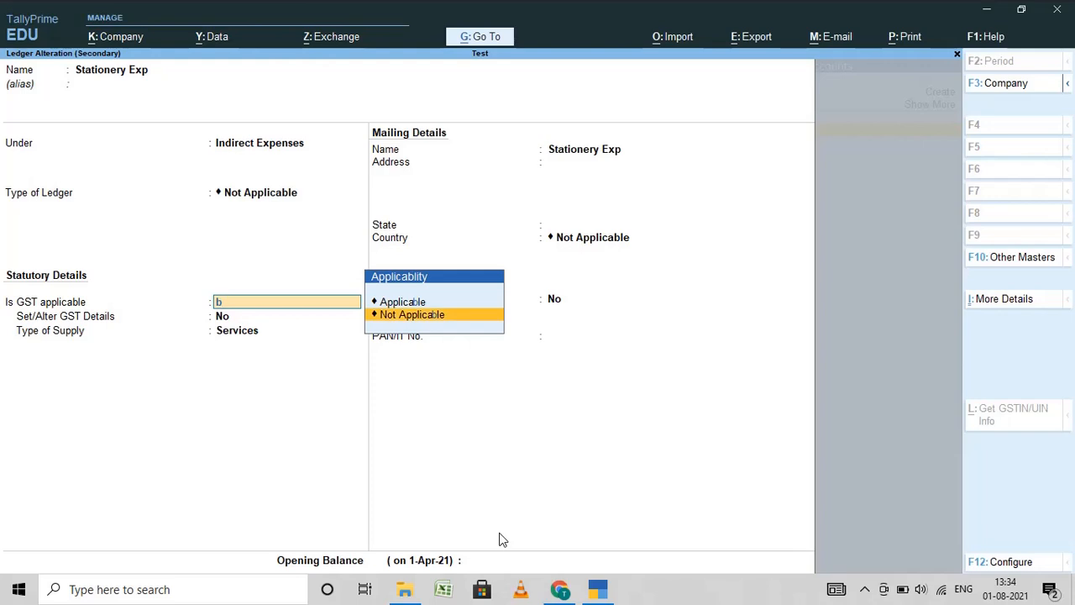
key("Return")
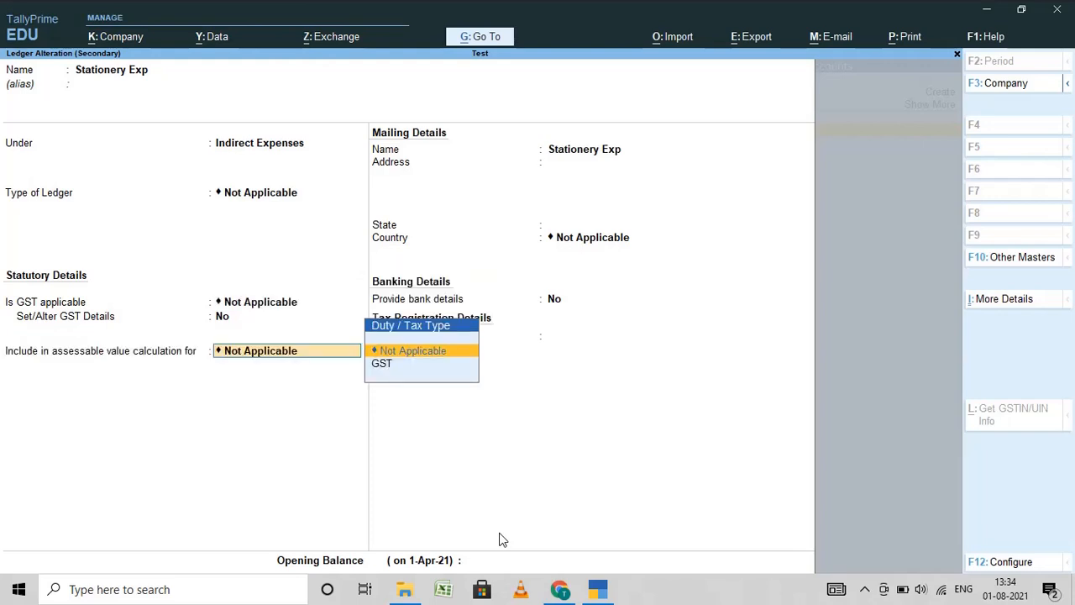
- Keep the assessable value calculation at Not Applicable and save the altered Stationery Exp ledger
key("Return")
key("Return")
key("Return")
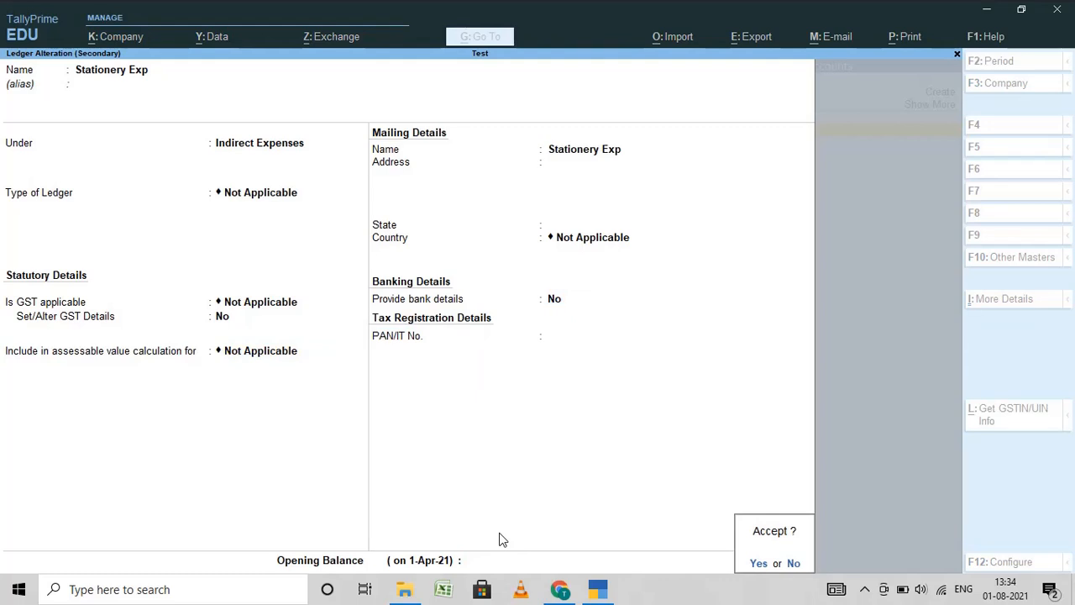
key("Return")
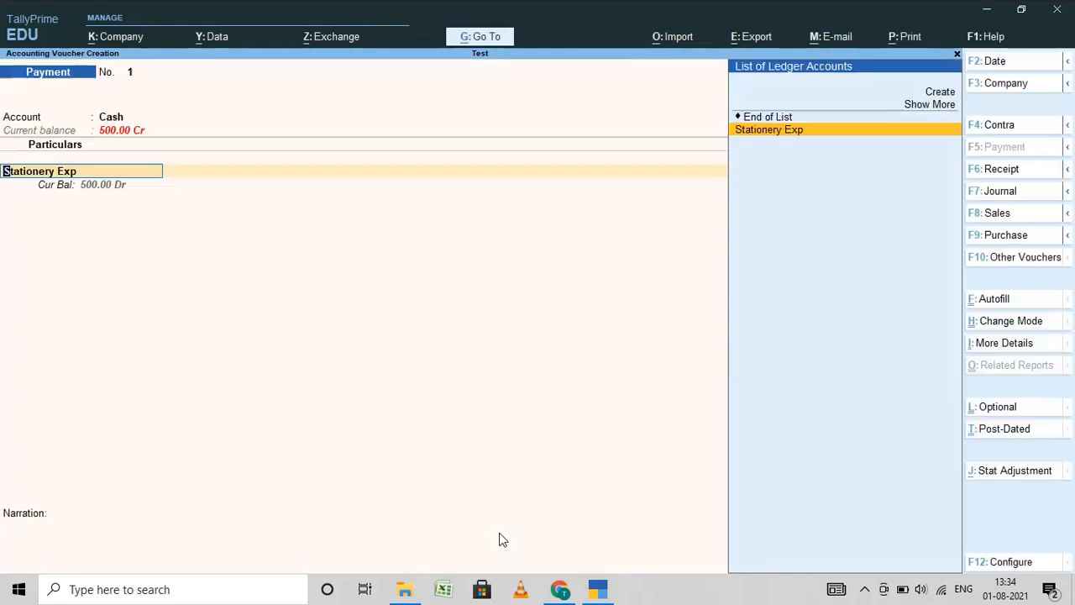
- Finish the particulars with the 500 Stationery Exp line, add the narration "being paid amount for stationery" and save the payment voucher
key("Return")
key("BackSpace")
key("Return")
key("Return")
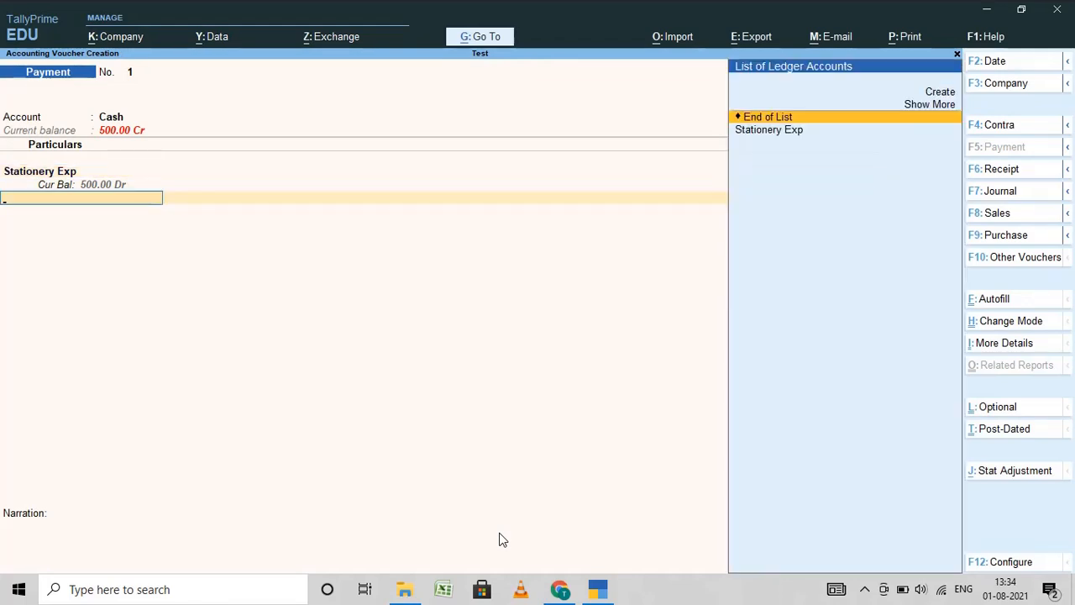
key("Return")
type("bei")
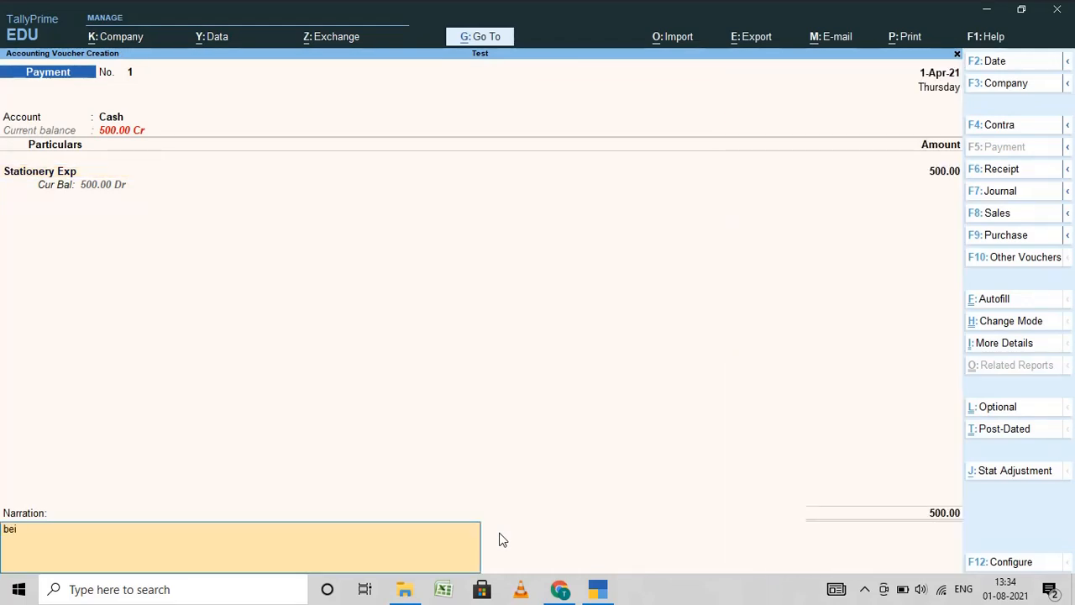
type("ng paid amount for stationery")
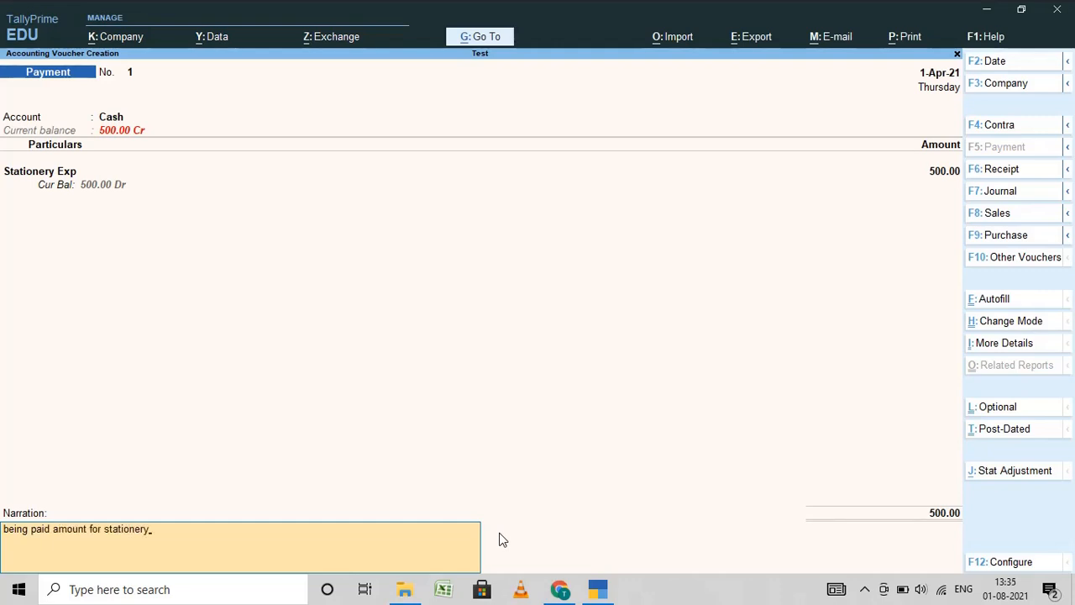
key("Return")
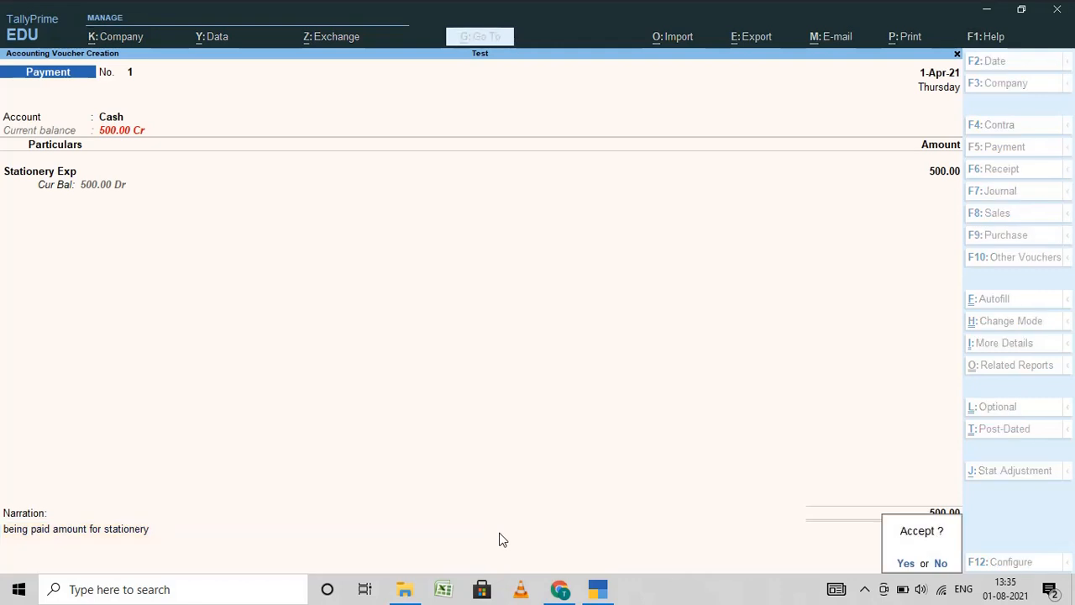
key("Return")
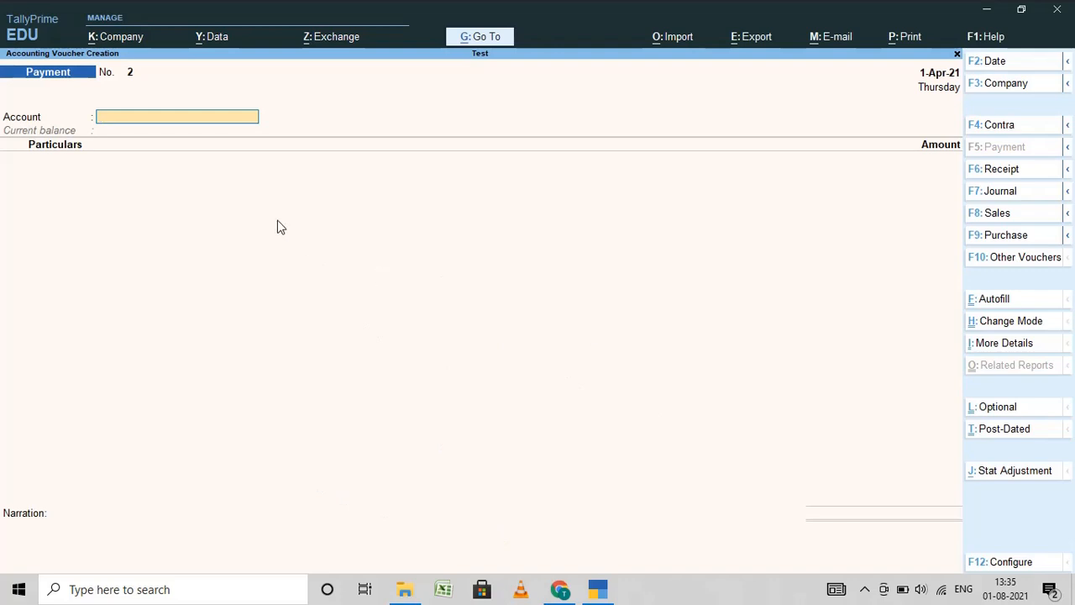
- Switch to a sales voucher and start a new party ledger named Customer 1, leaving the alias blank
left_click(992, 215)
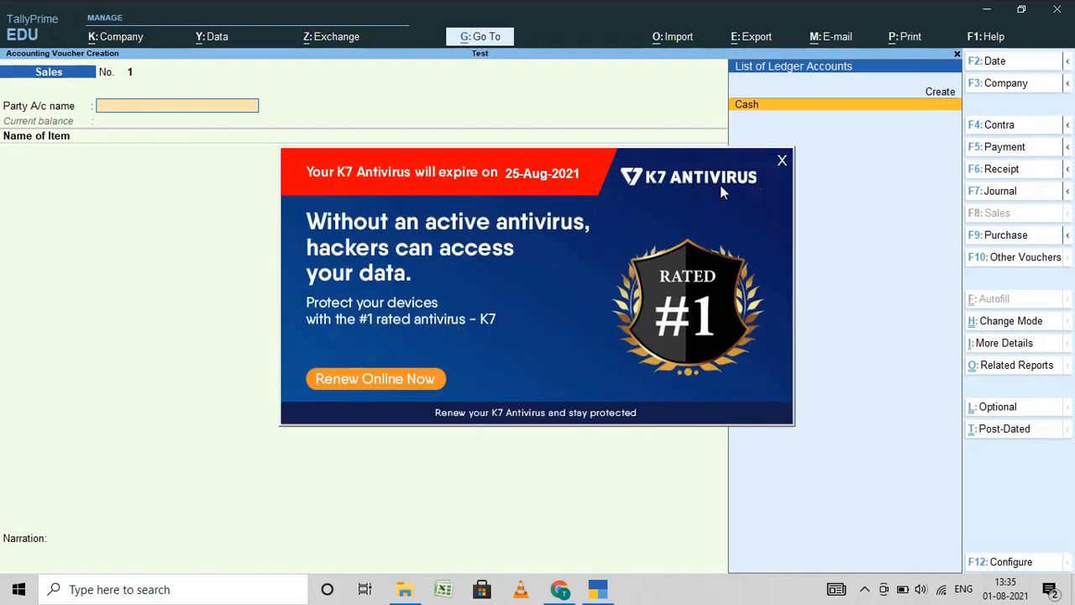
left_click(781, 160)
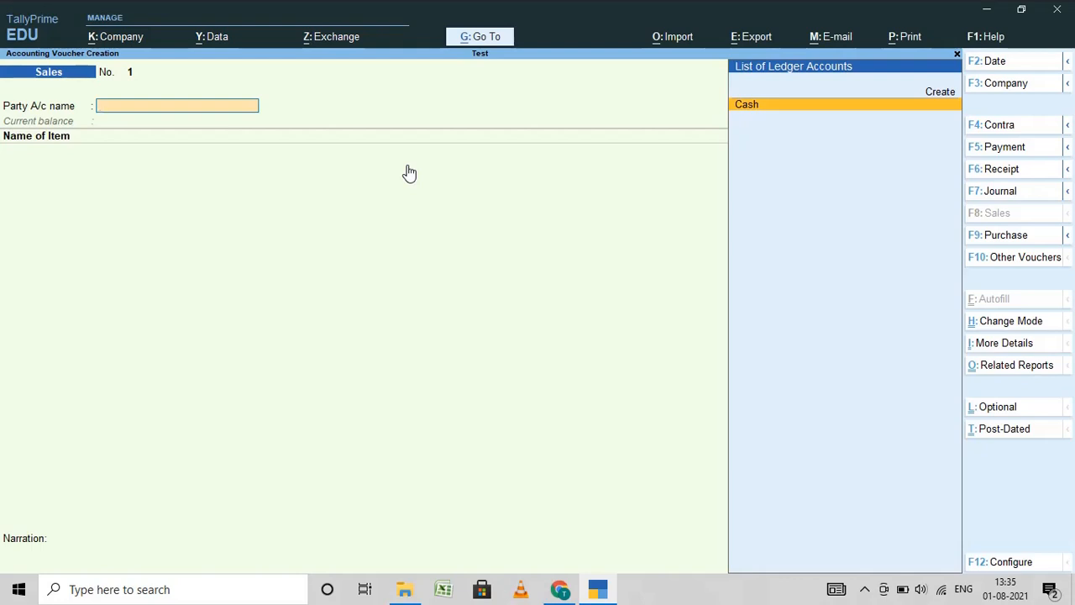
type("Cust")
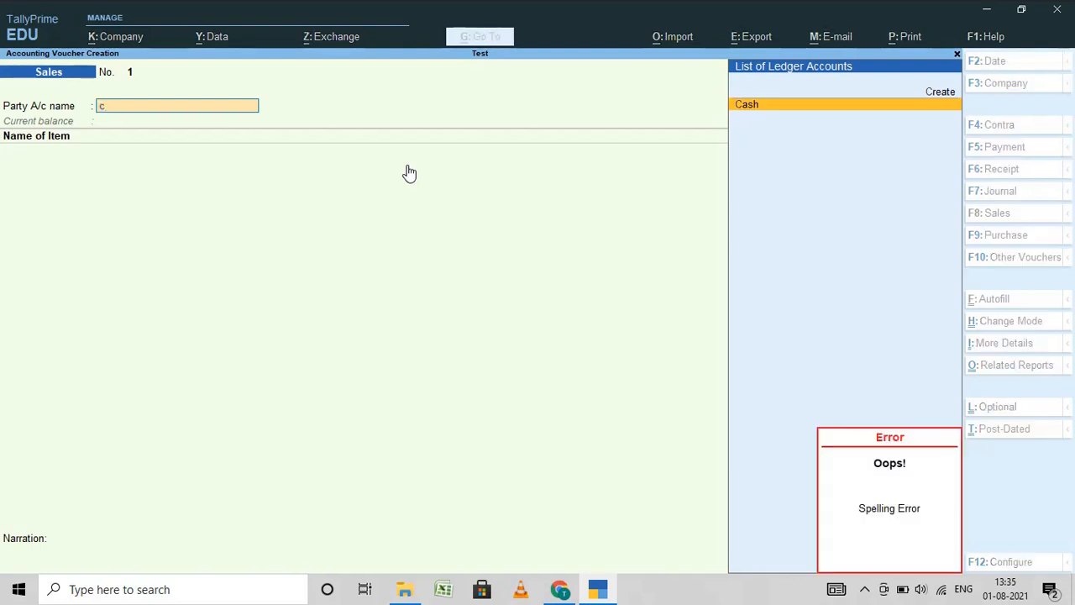
key("alt+c")
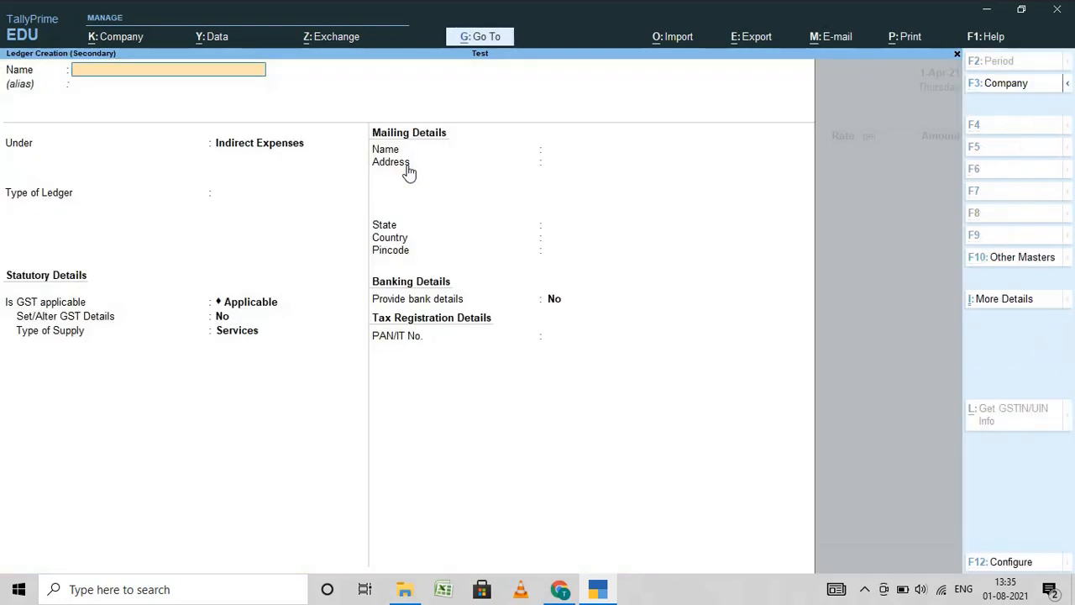
type("Customer 1")
key("Return")
key("Return")
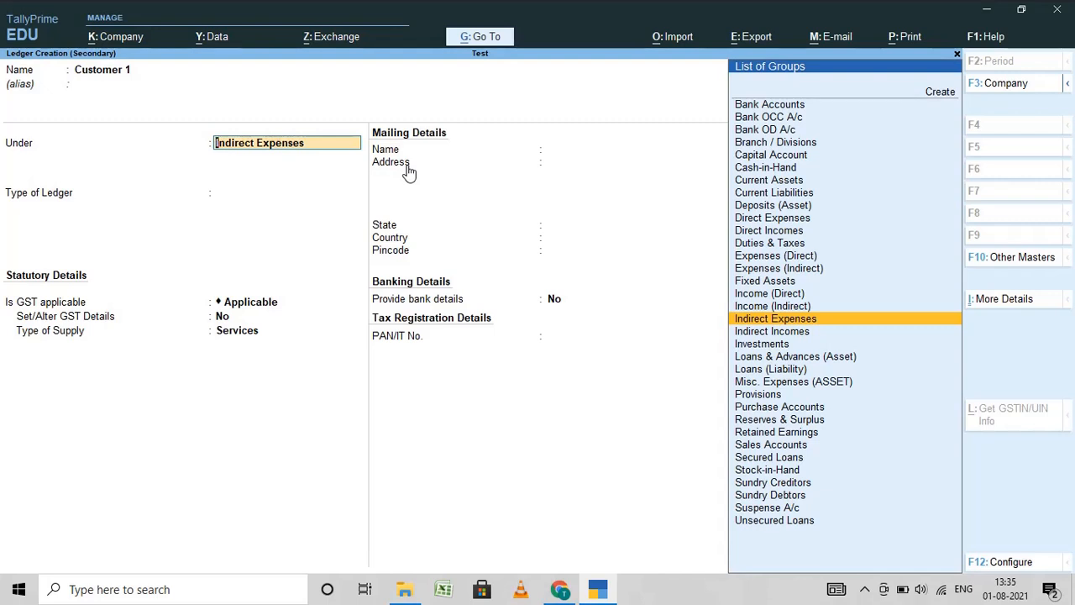
- Place Customer 1 under Sundry Debtors, keeping bill-by-bill balances at Yes, the credit period blank and the credit days check at No
type("Sundr")
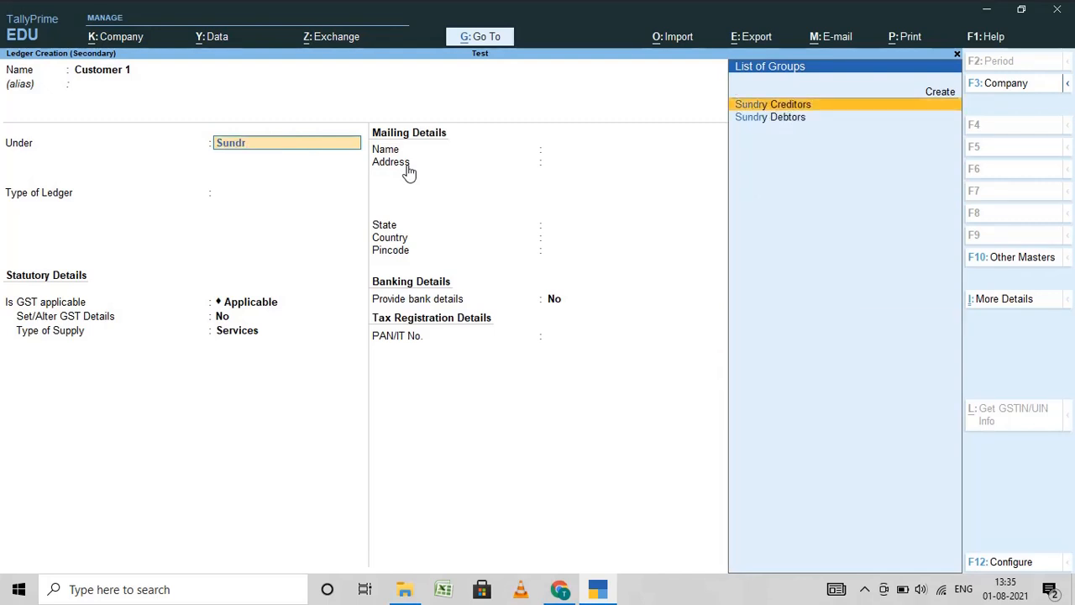
type("de")
key("Return")
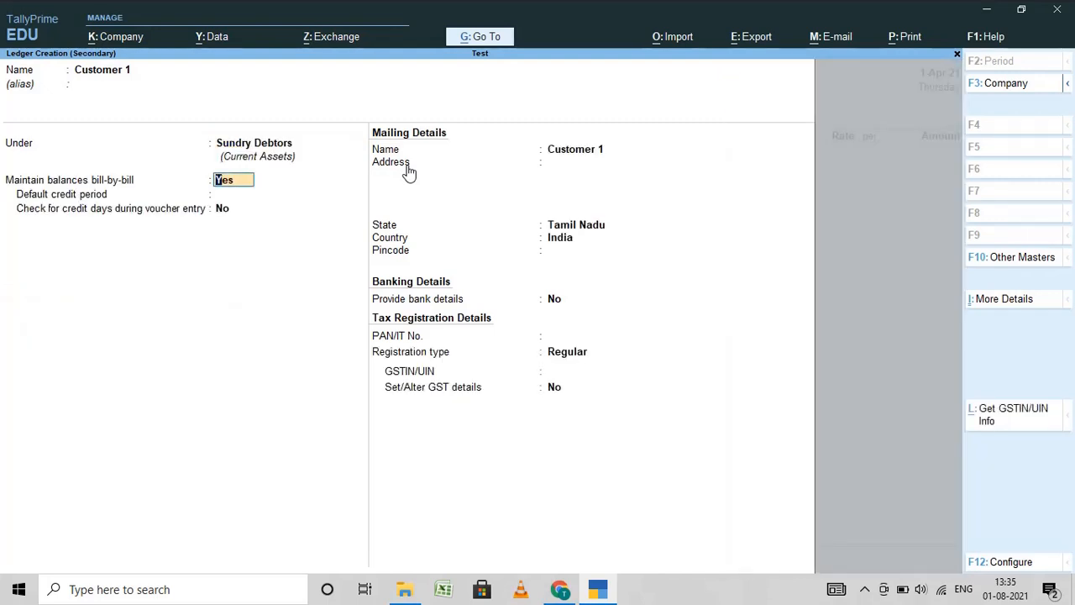
key("Return")
key("Return")
key("Return")
key("Return")
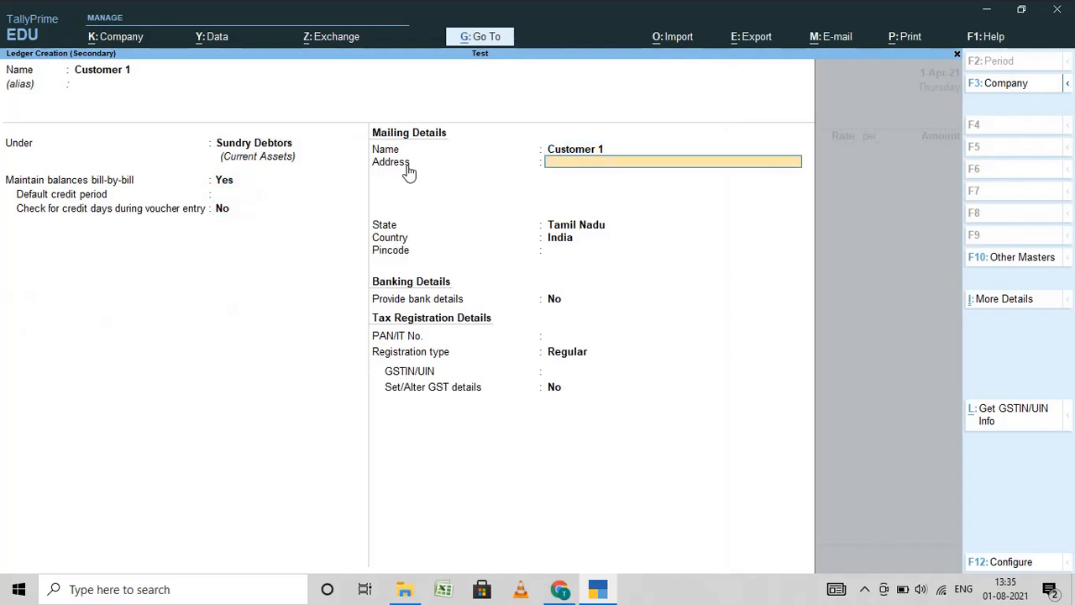
- Leave Customer 1's address and pincode blank, keeping the state at Tamil Nadu, the country at India and bank details at No
key("Return")
key("Return")
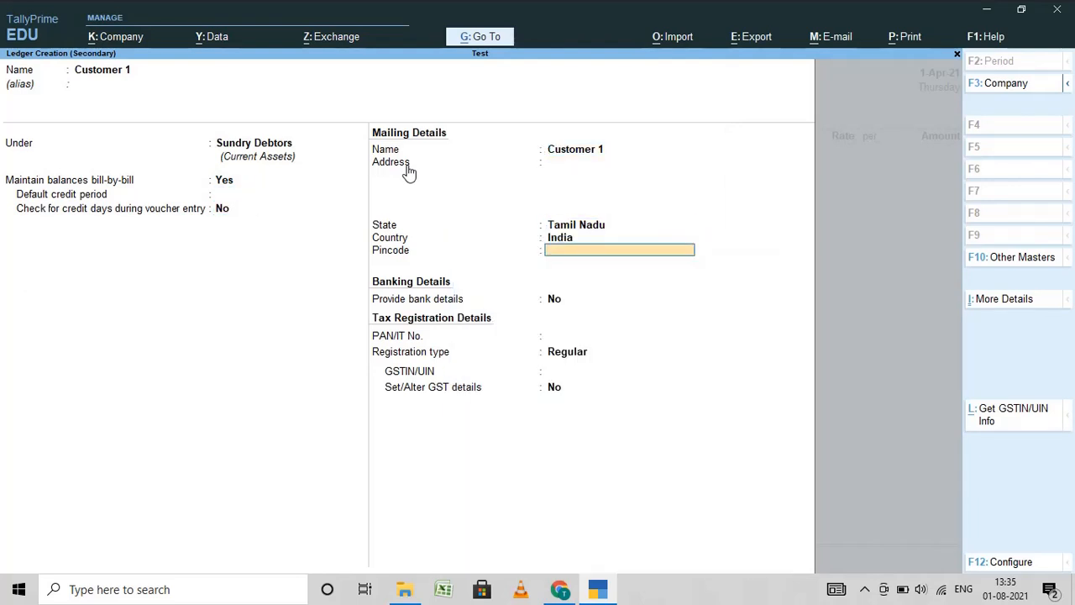
key("Return")
key("Return")
key("Return")
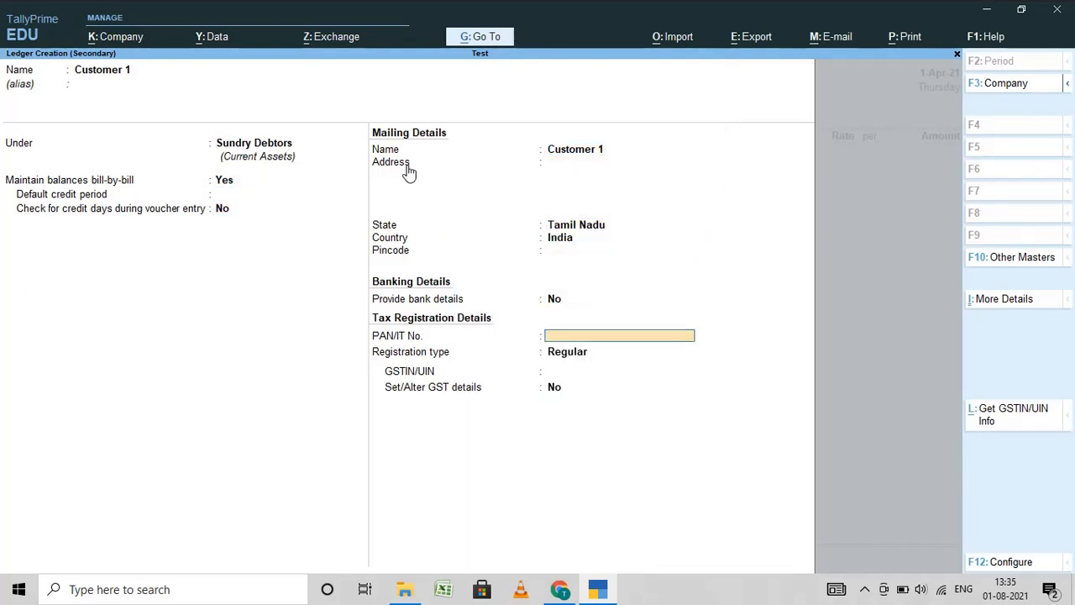
- Leave the PAN and GSTIN blank, keep the registration type Regular and GST details at No, and save the Customer 1 ledger
key("Return")
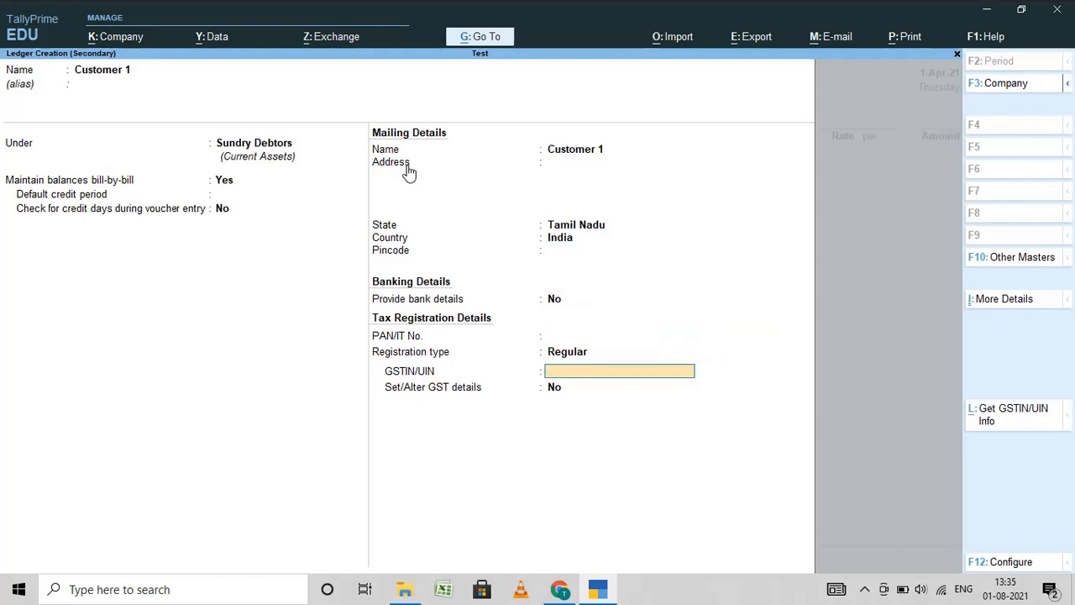
key("Return")
key("Return")
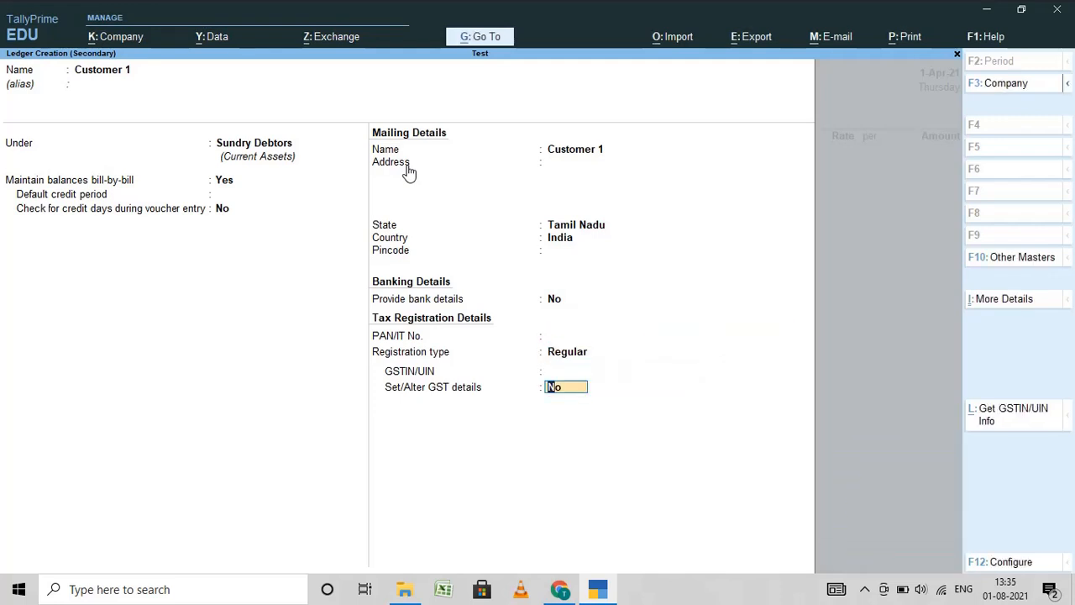
key("Return")
key("Return")
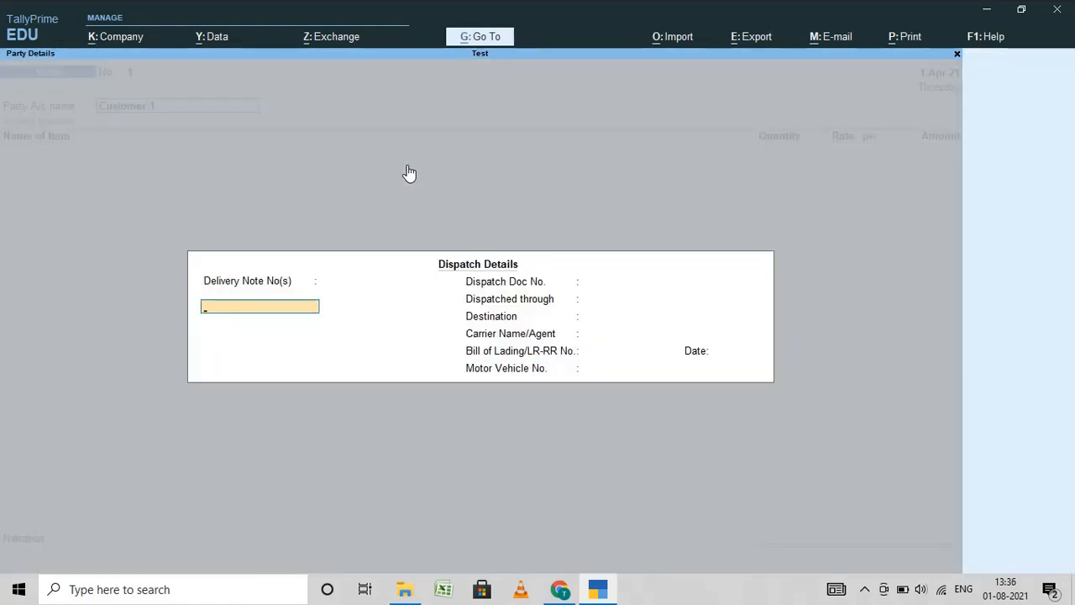
- Leave all delivery note and dispatch details of the sales voucher blank and accept them
key("Return")
key("Return")
key("Return")
key("Return")
key("Return")
key("Return")
key("Return")
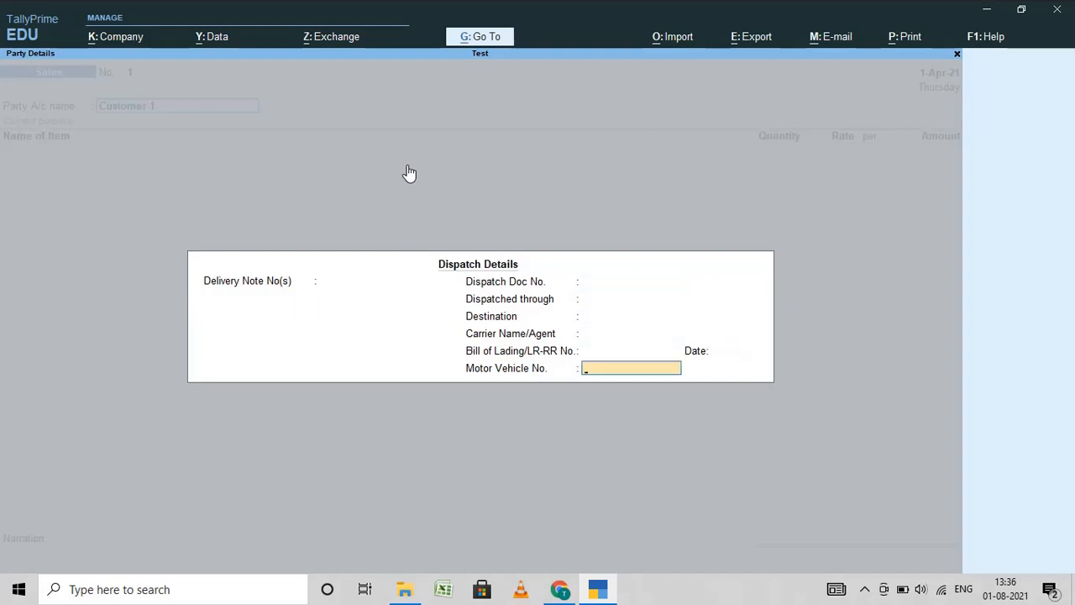
key("Return")
- Accept the party details with Customer 1 as buyer and mailing name, leaving the address blank
key("Return")
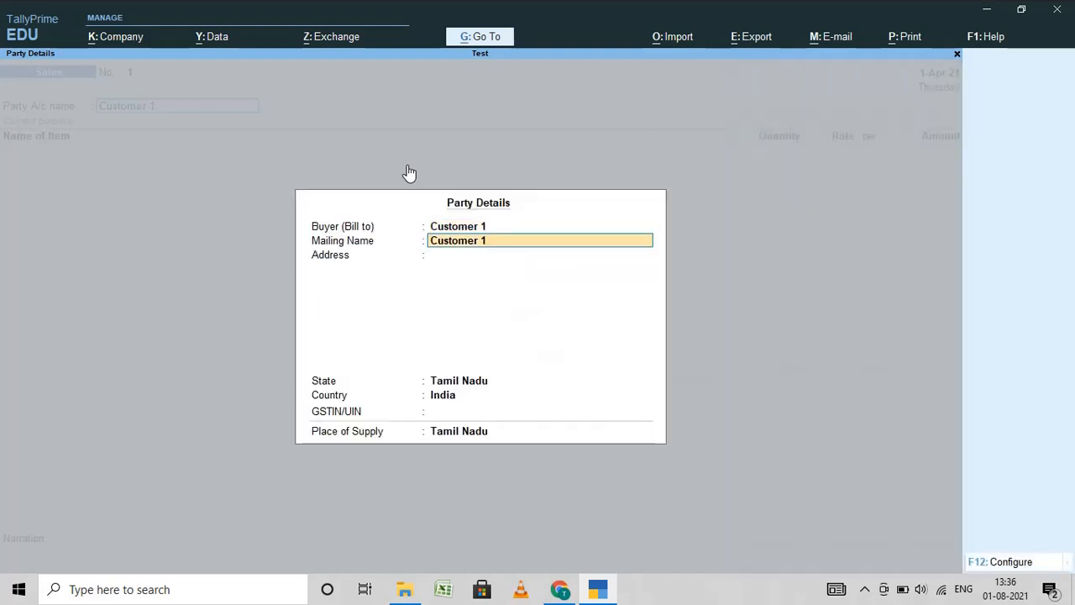
key("Return")
key("Return")
key("Return")
key("Return")
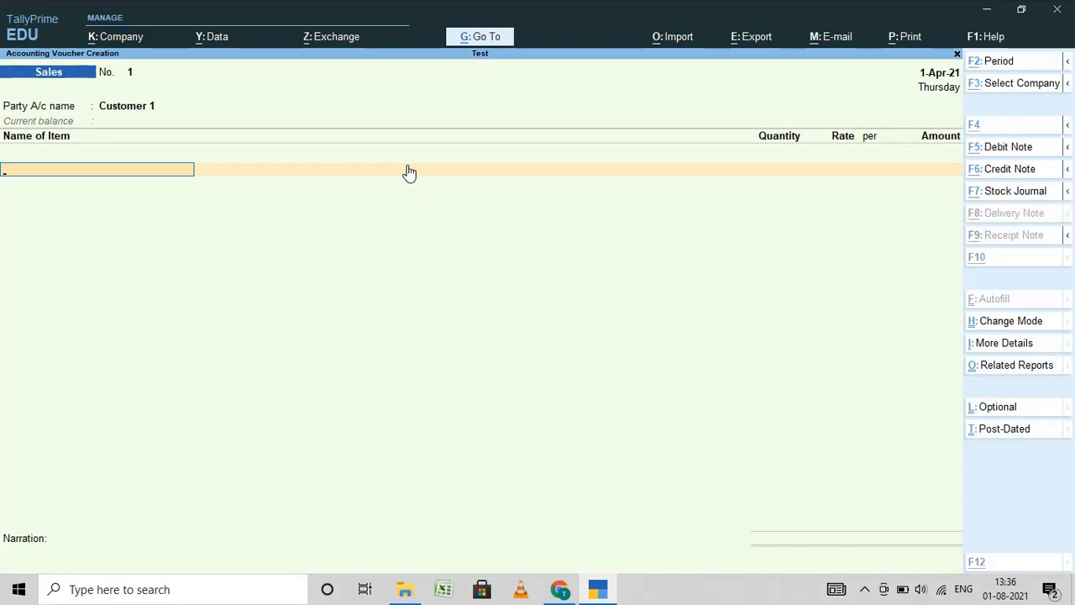
- Create a stock item named Items 1 from the voucher's item line, with no alias, under Primary
key("alt+c")
type("Items 2")
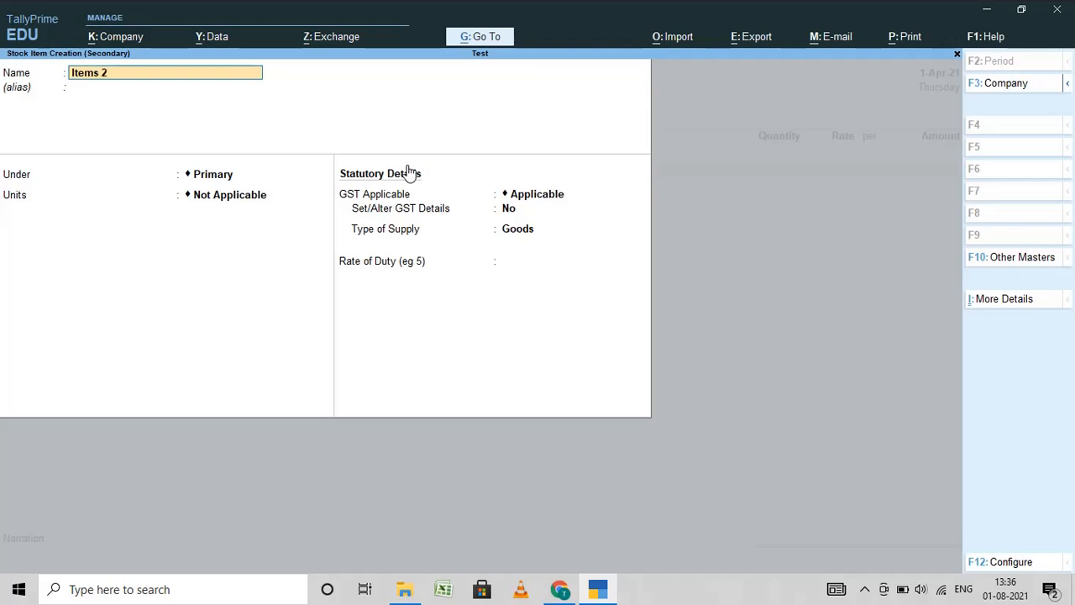
key("BackSpace")
key("Return")
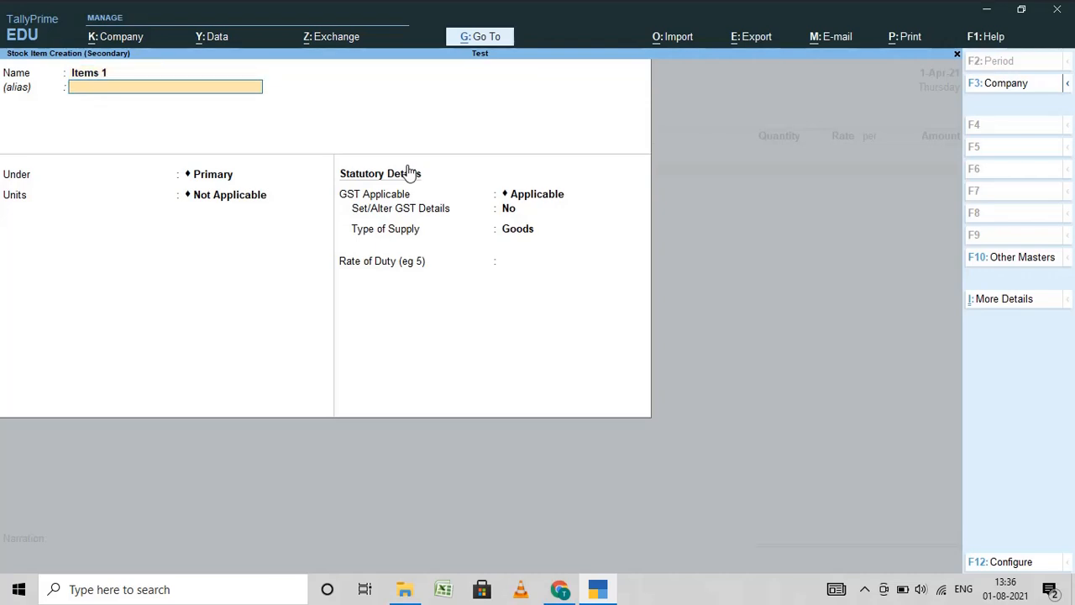
key("BackSpace")
key("Return")
key("Return")
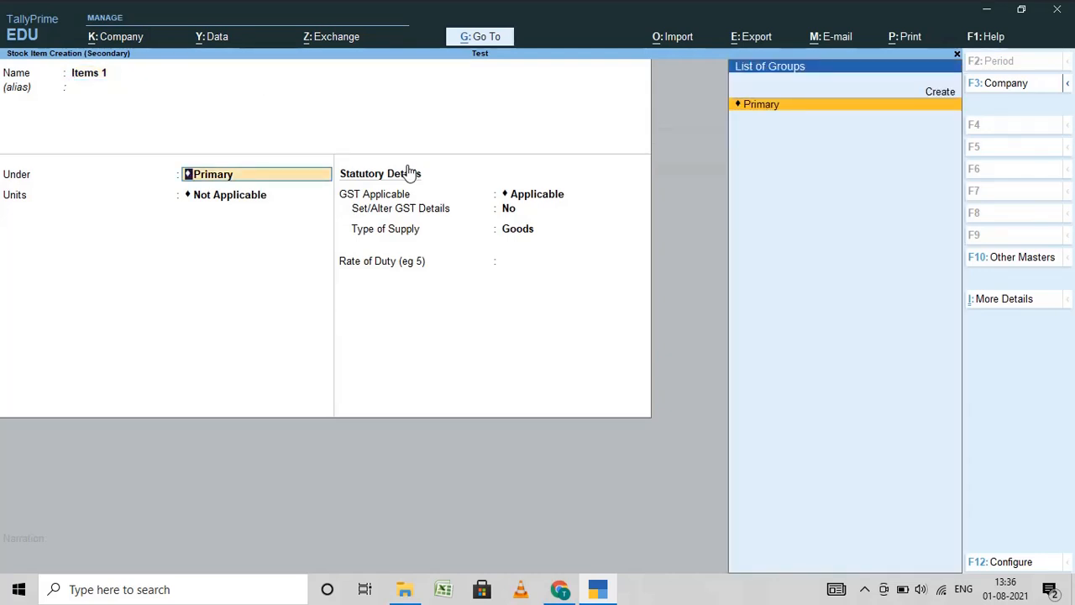
key("Return")
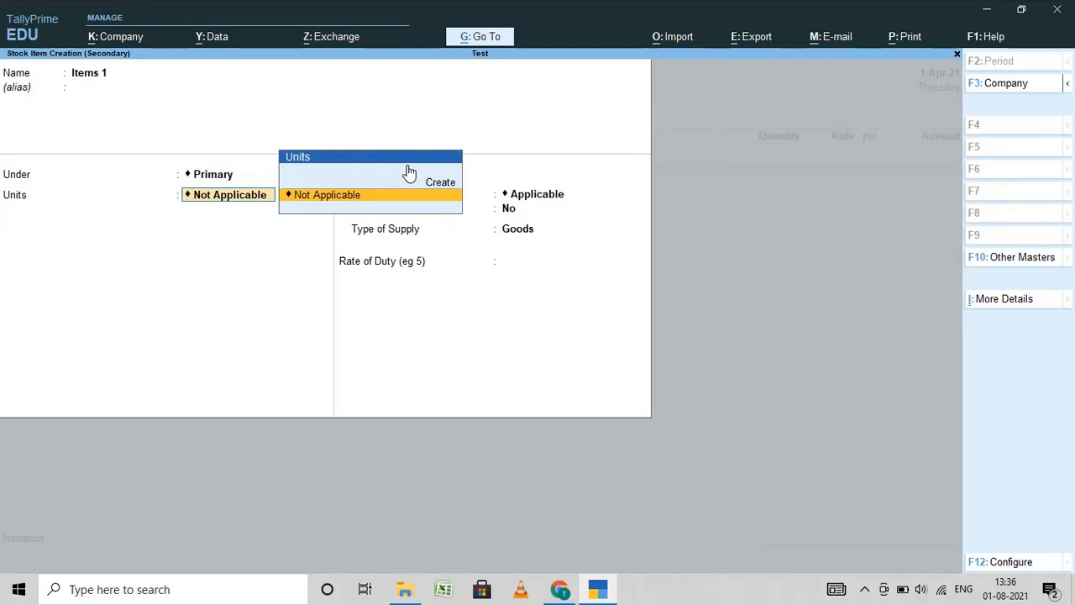
- Start a new simple unit for the item with the symbol nos, leaving the formal name blank
key("Up")
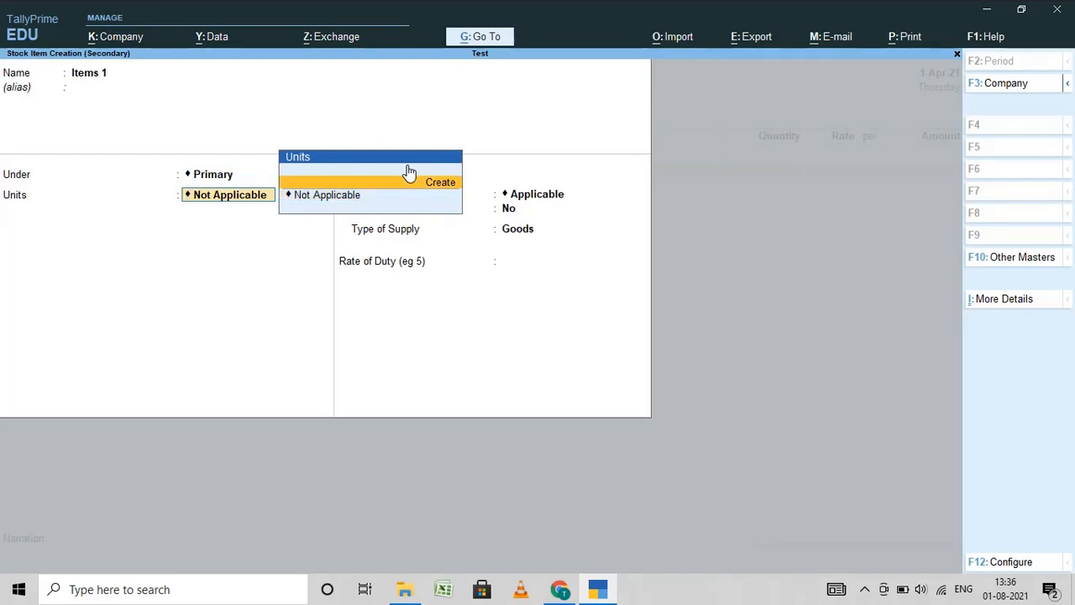
key("Return")
type("nos")
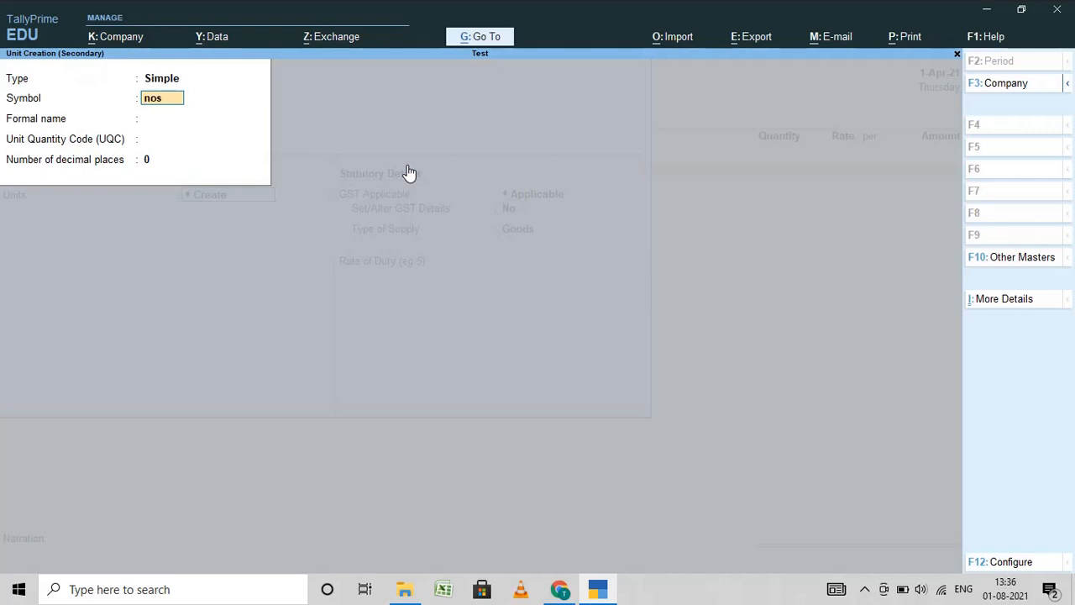
key("Return")
key("Return")
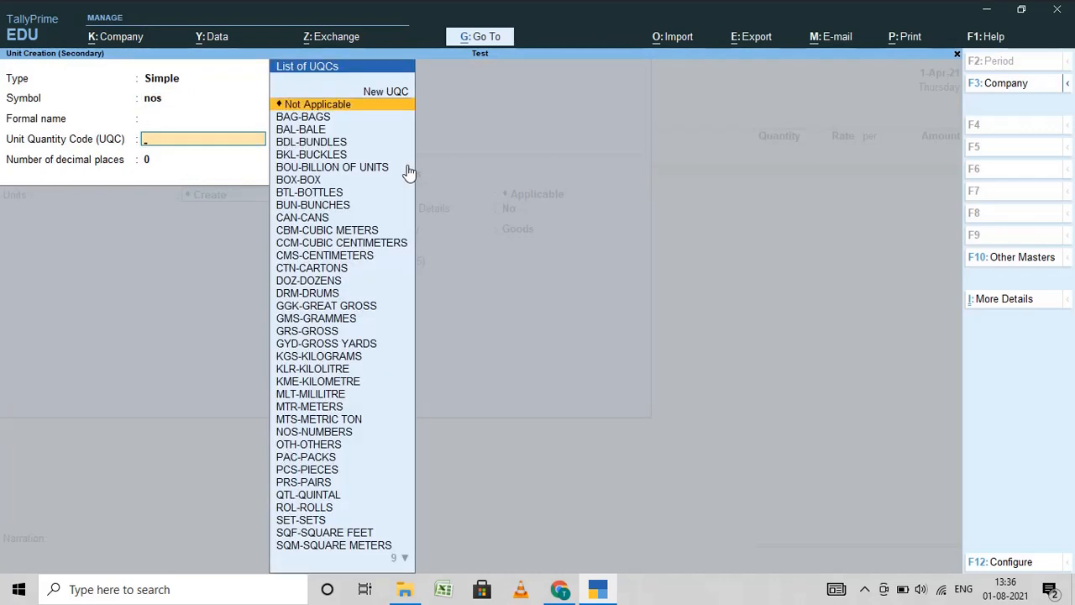
- Choose KGS-KILOGRAMS as the unit quantity code and keep the number of decimal places at 0
key("Down")
key("Down")
key("Down")
key("Down")
key("Down")
key("Down")
key("Down")
key("Down")
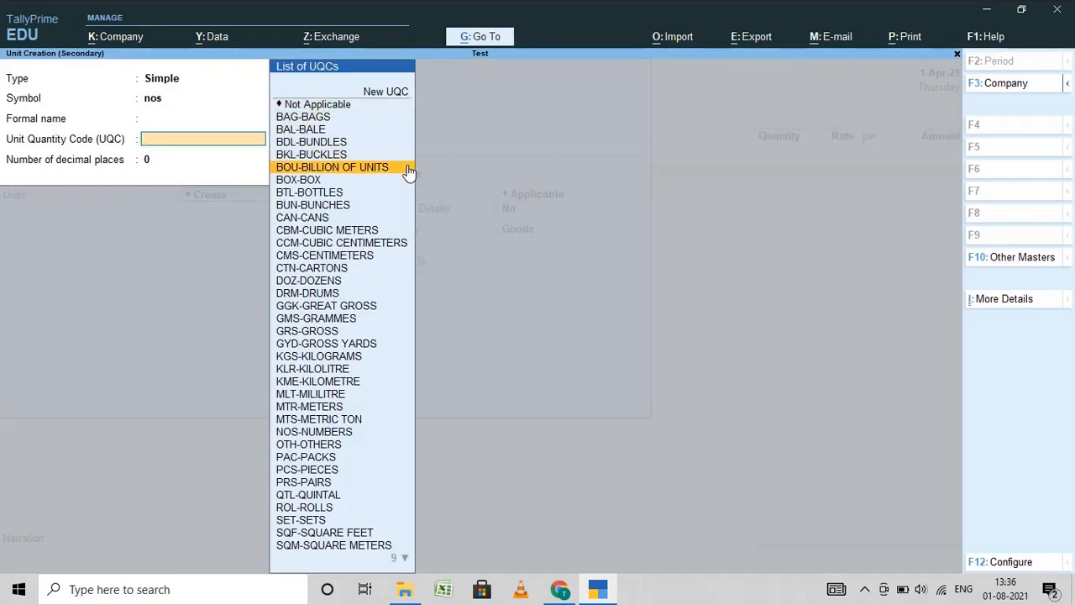
key("Down")
key("Down")
type("k")
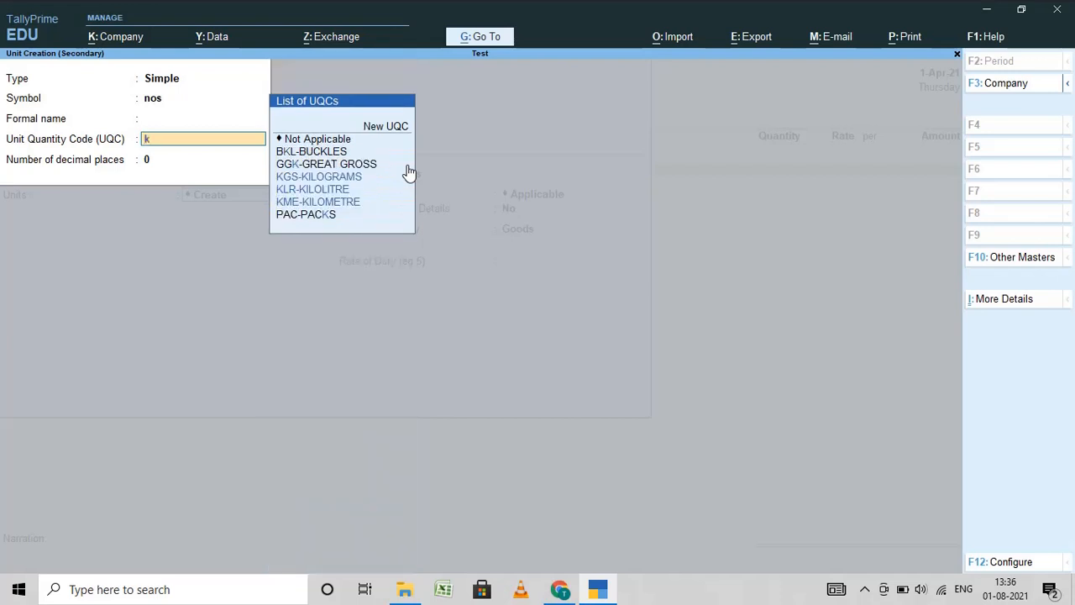
key("Down")
key("Up")
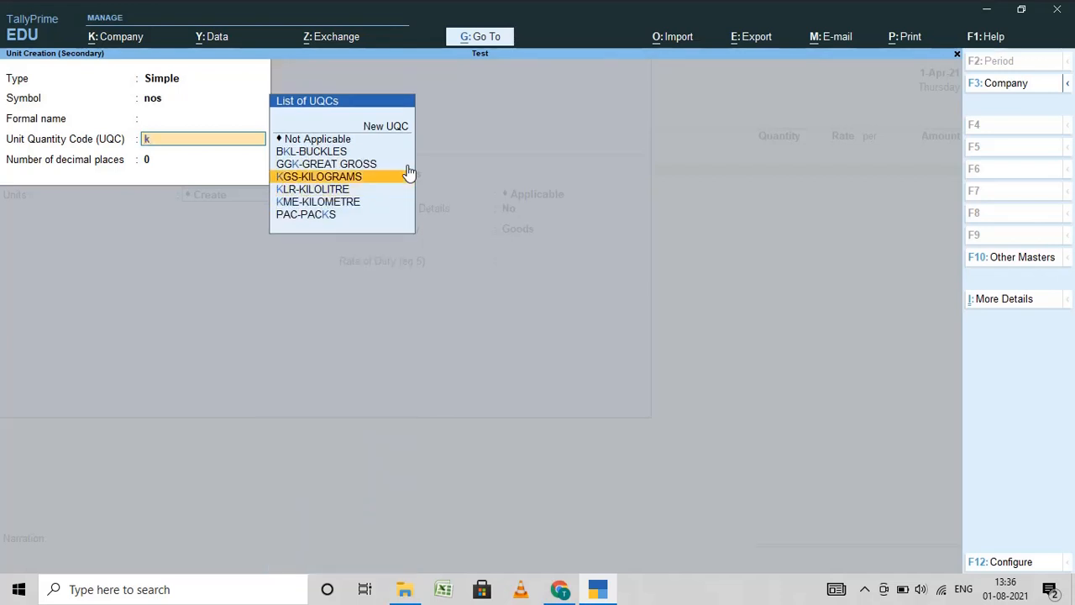
key("Return")
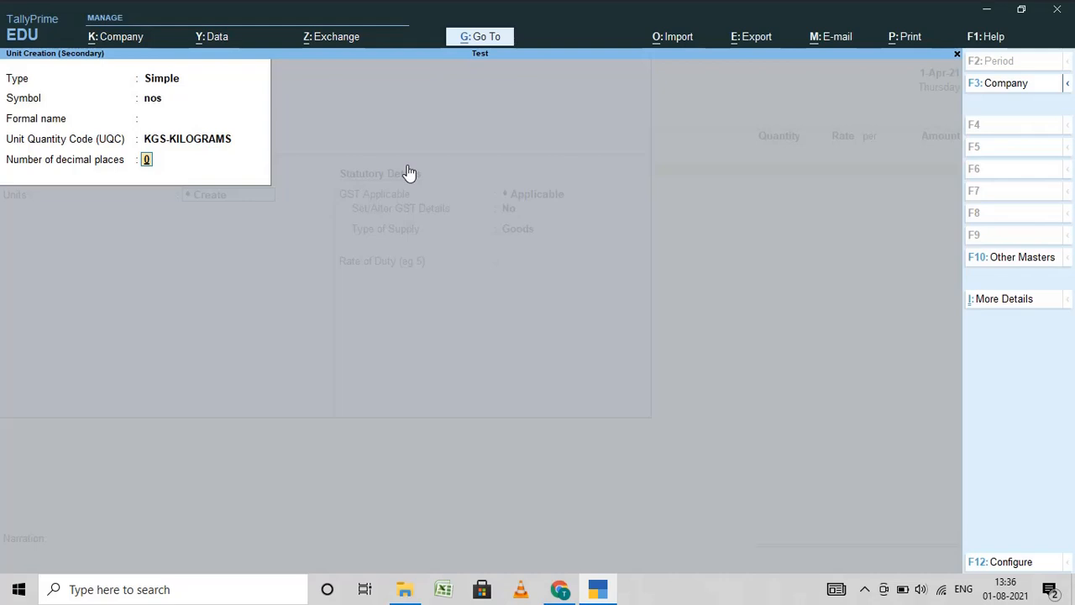
key("Return")
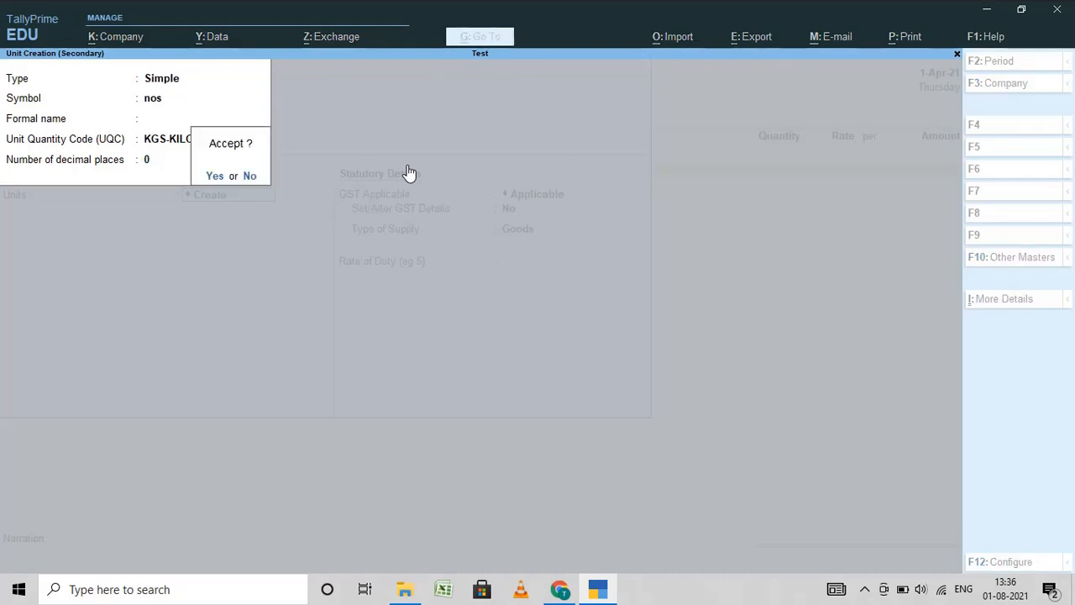
- Change the unit's symbol to kgs, set the decimal places to 3 and save the unit
key("BackSpace")
key("BackSpace")
key("BackSpace")
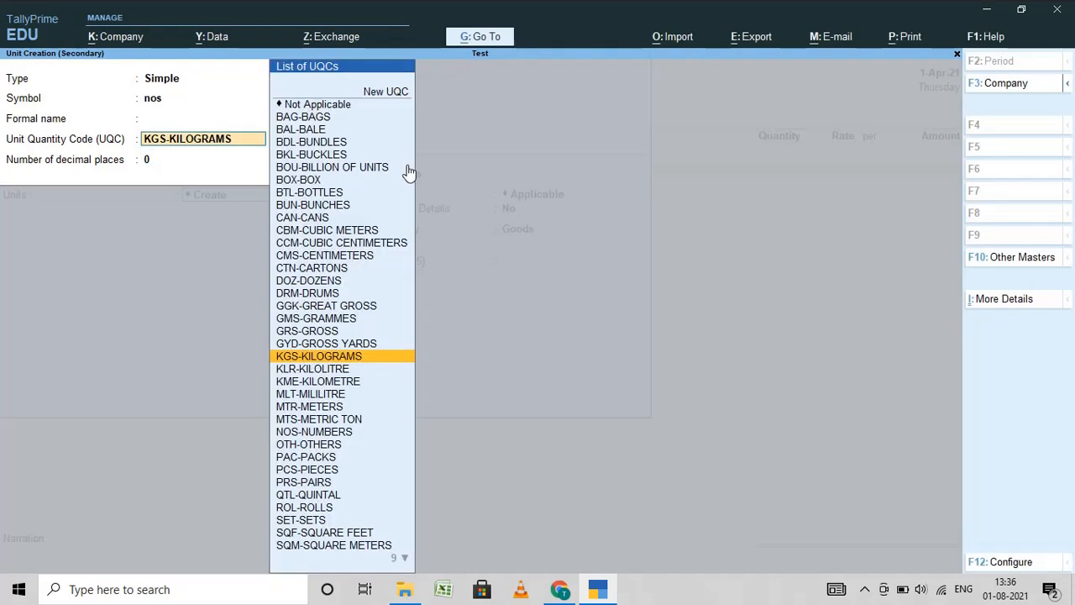
key("BackSpace")
type("kgs")
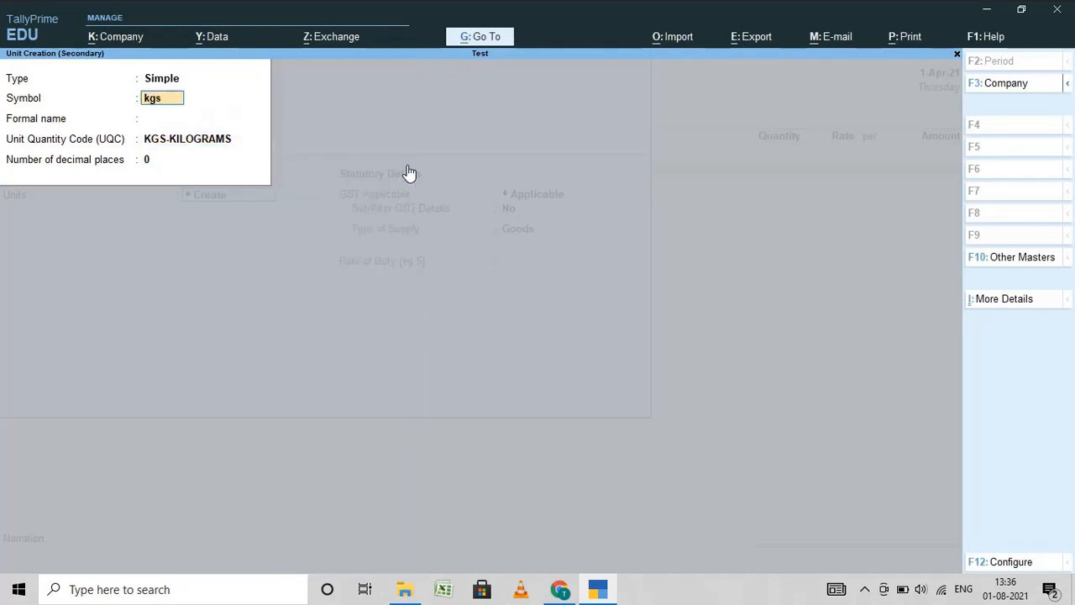
key("Return")
key("Return")
key("Return")
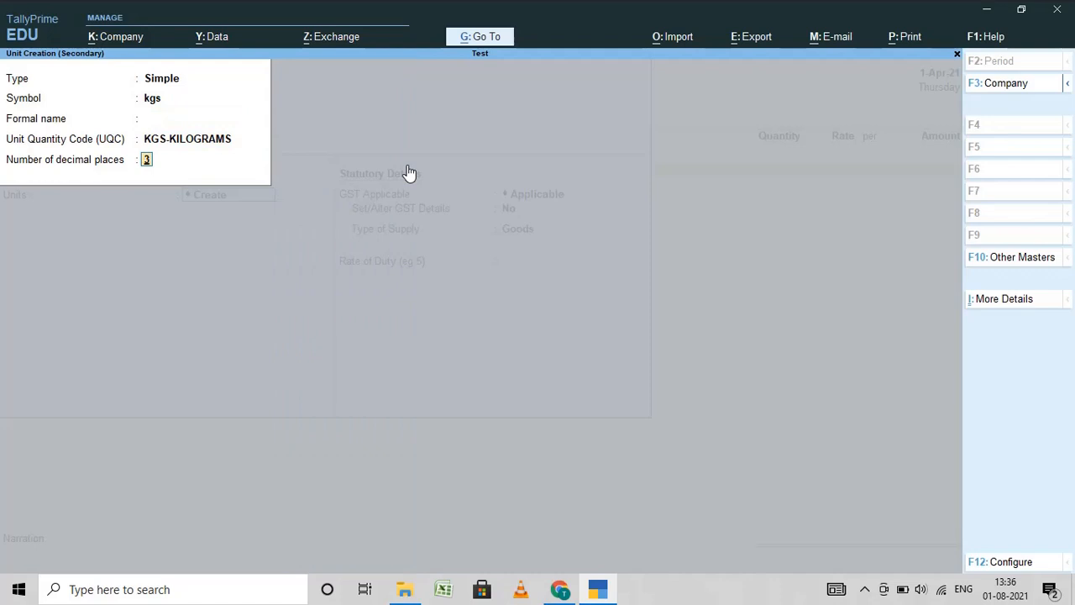
key("Return")
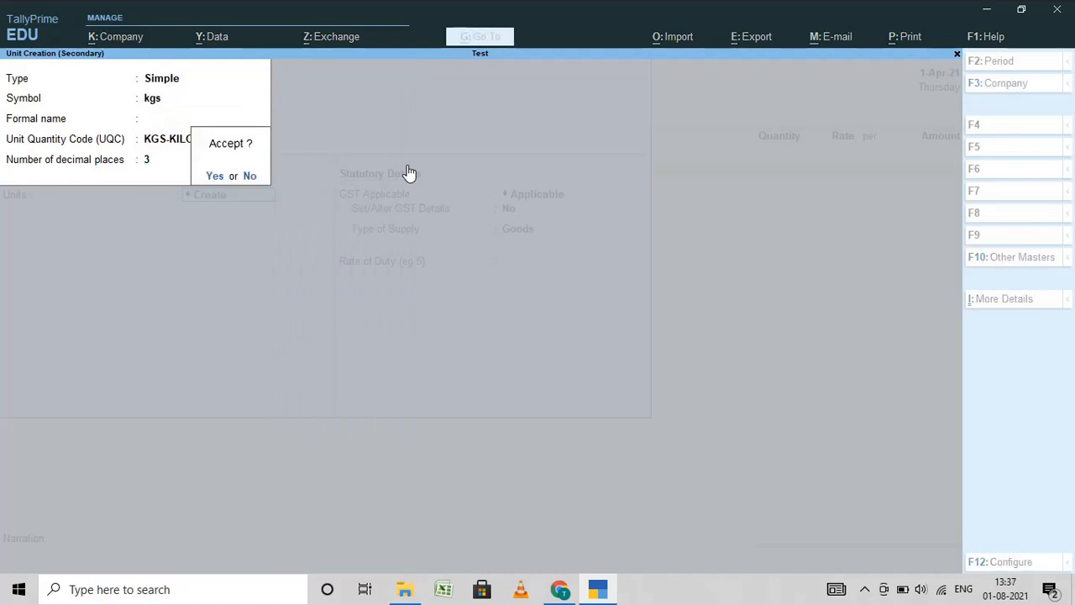
key("Return")
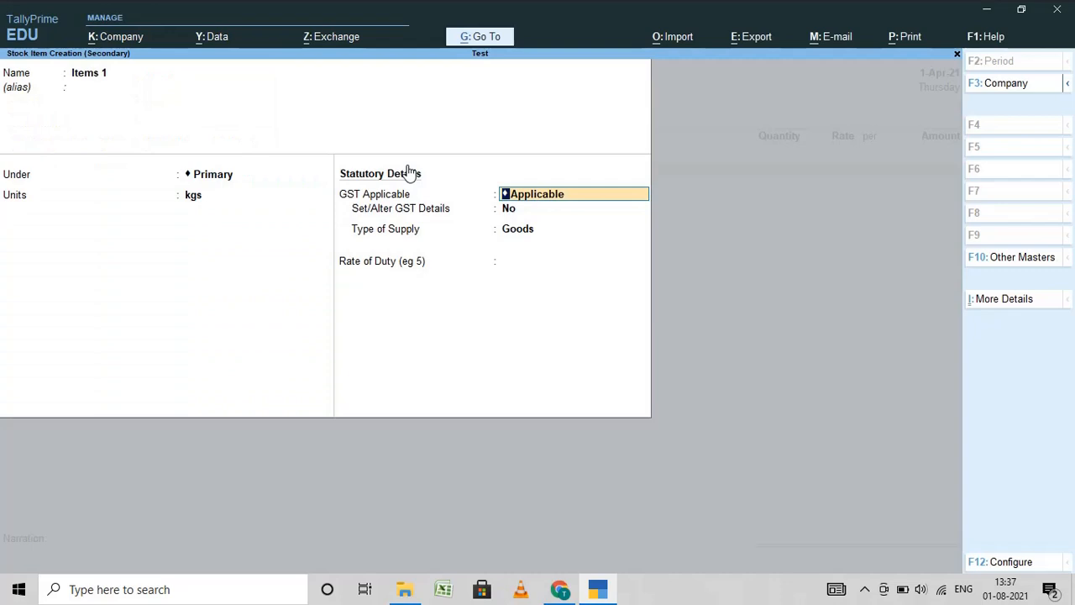
- Turn on GST details for Items 1 and enter description Coffee and HSN/SAC 0901, keeping the calculation type On Value
key("Return")
type("y")
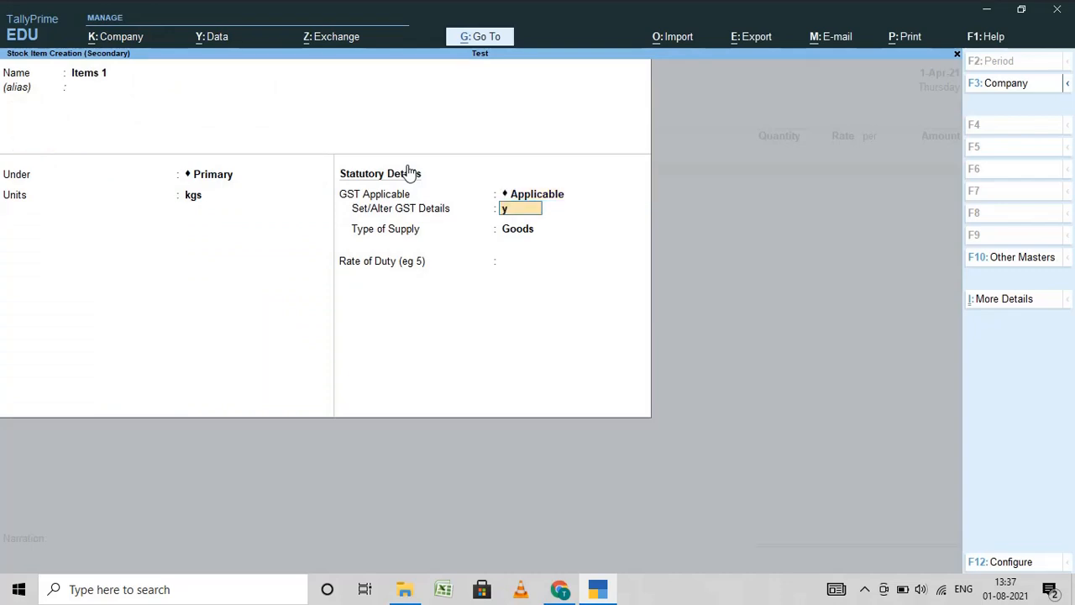
key("Return")
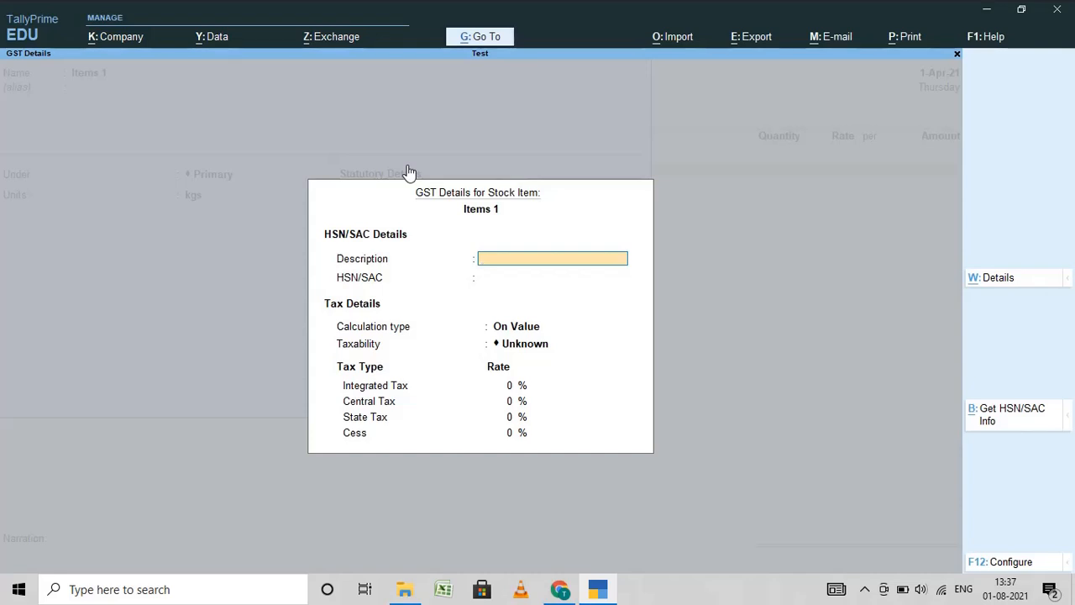
type("Coffee")
key("Return")
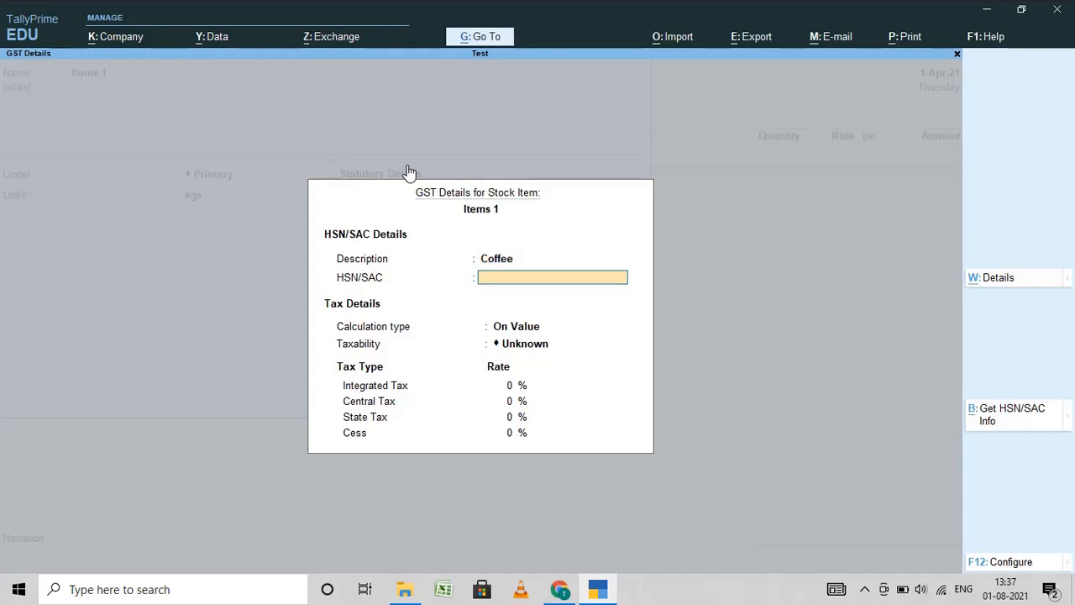
type("0901")
key("Return")
key("Return")
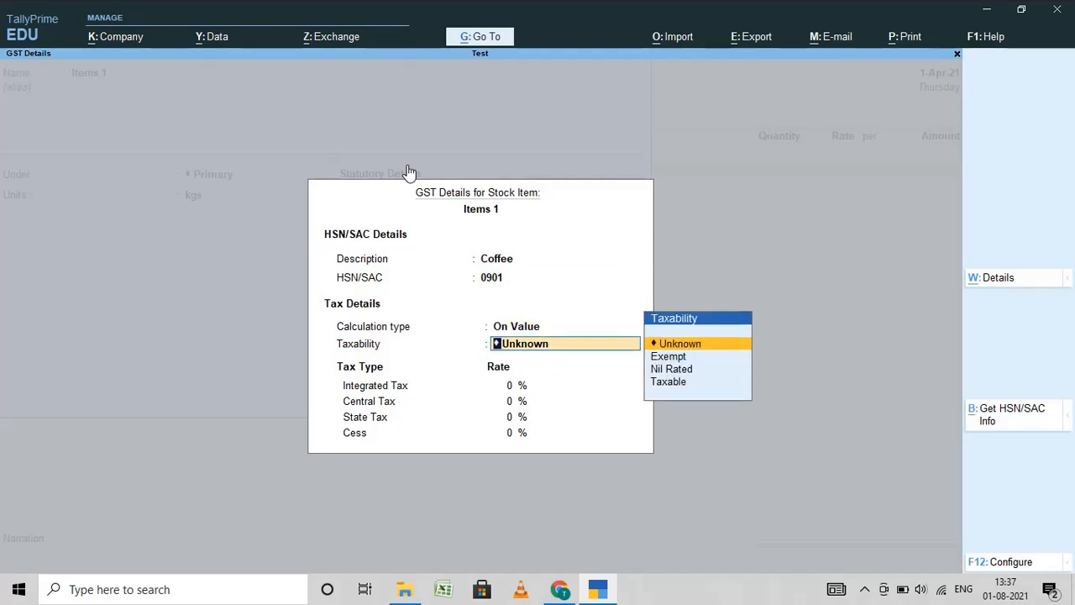
- Set the item's taxability to Taxable with 5% integrated tax, 2.50% central and state tax, and accept the GST details
key("Down")
key("Down")
key("Down")
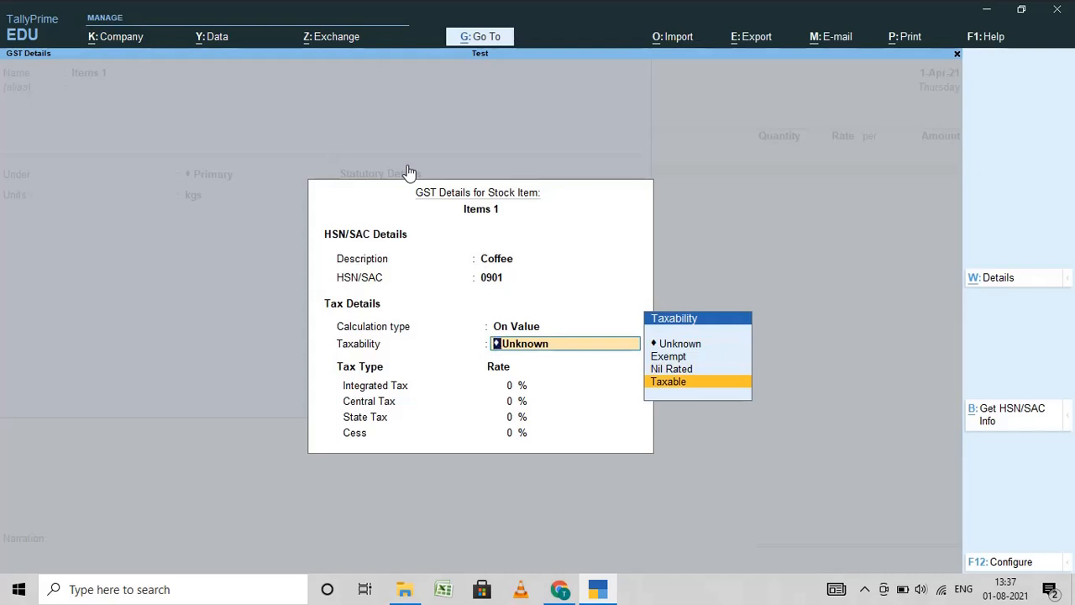
key("Return")
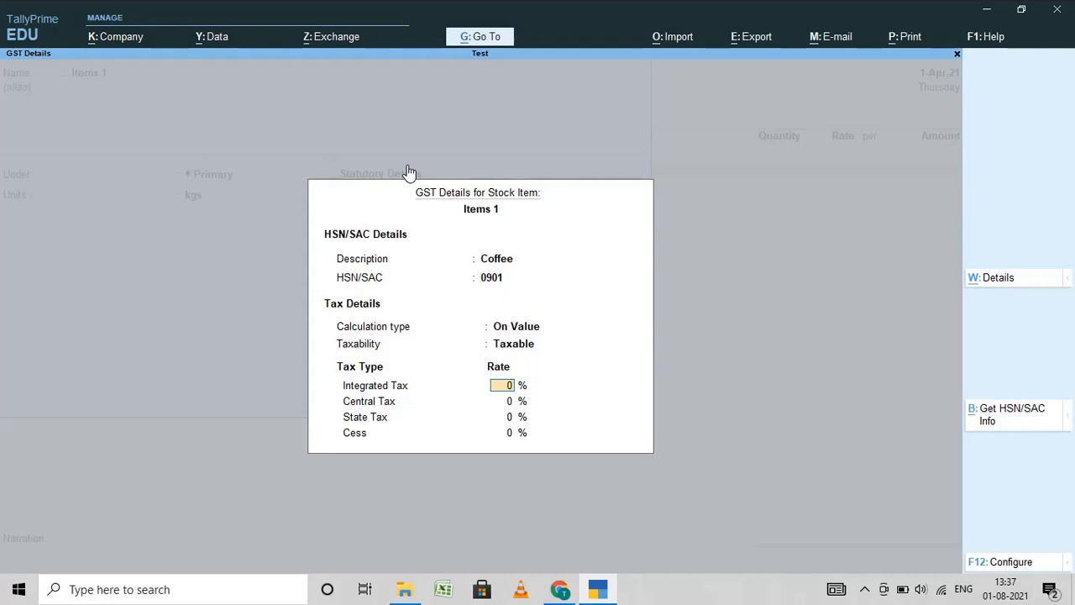
key("Return")
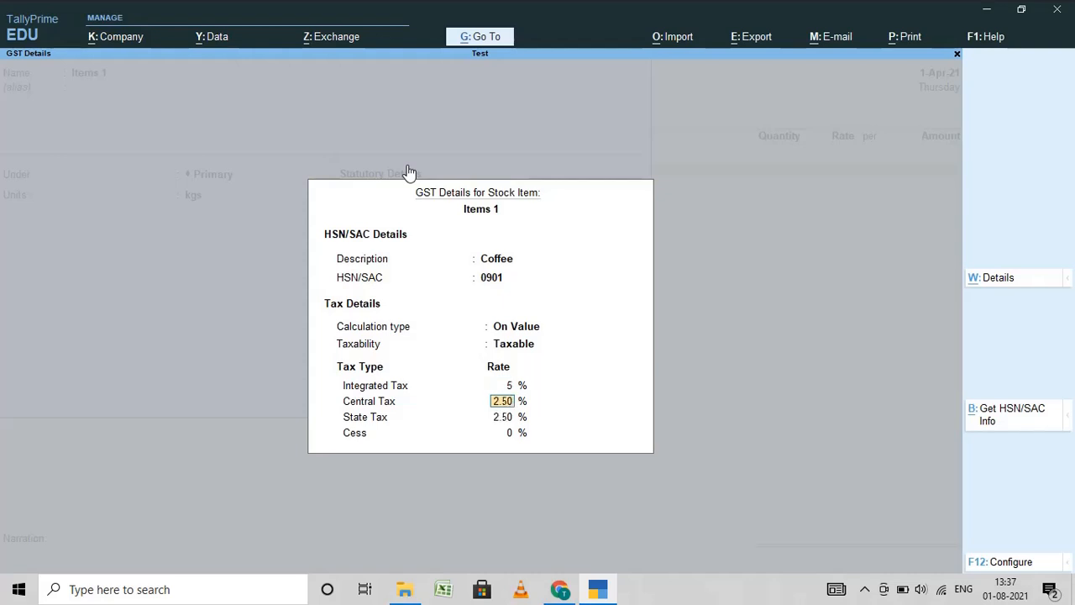
key("Return")
key("Return")
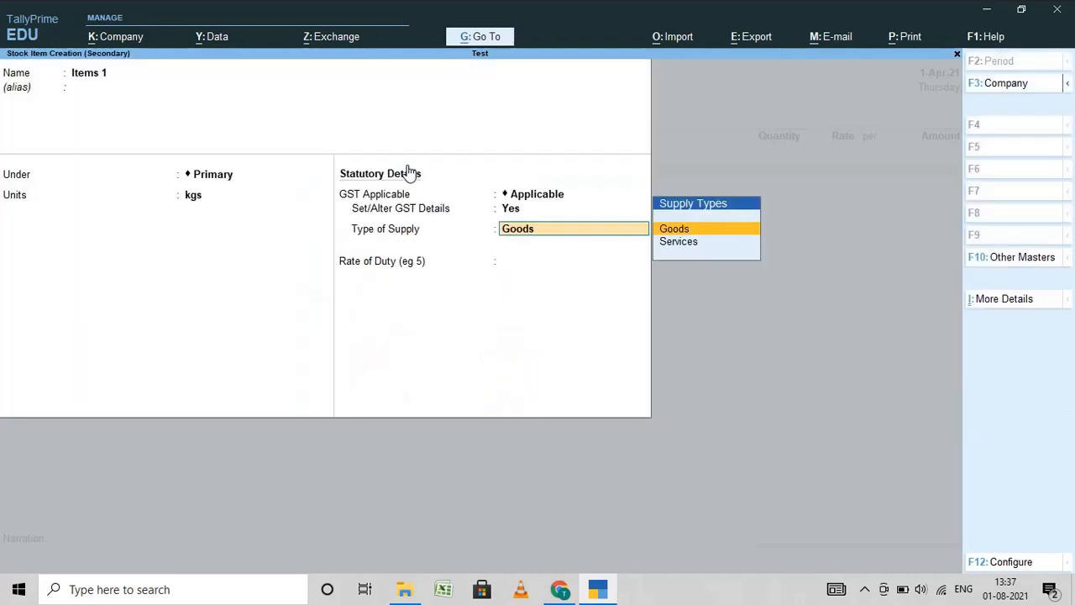
- Keep the type of supply as Goods, leave the rate of duty at 0 and save the Items 1 stock item
key("Return")
key("Return")
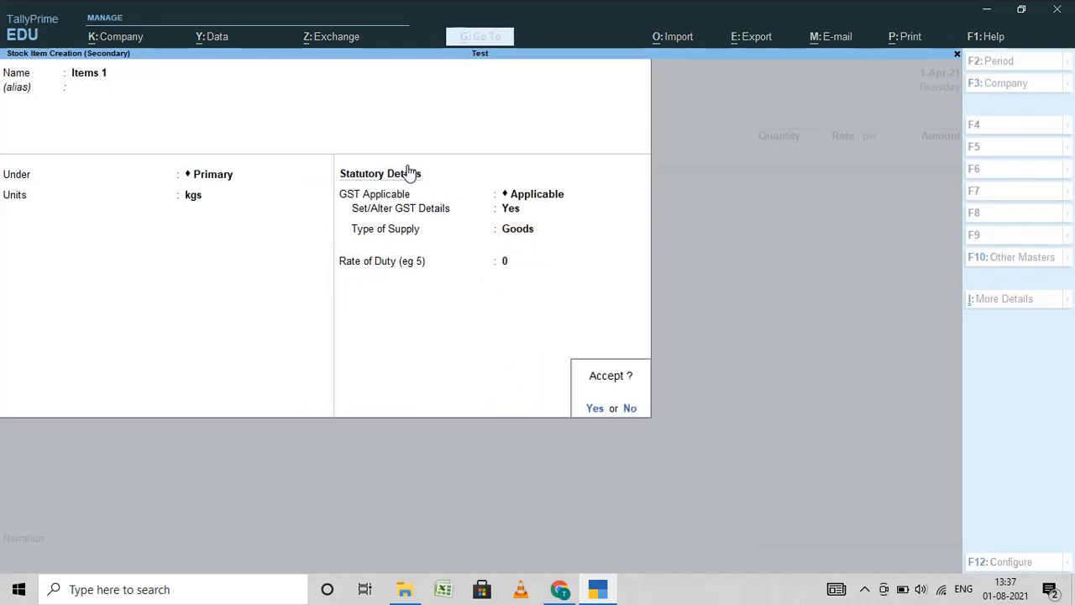
key("Return")
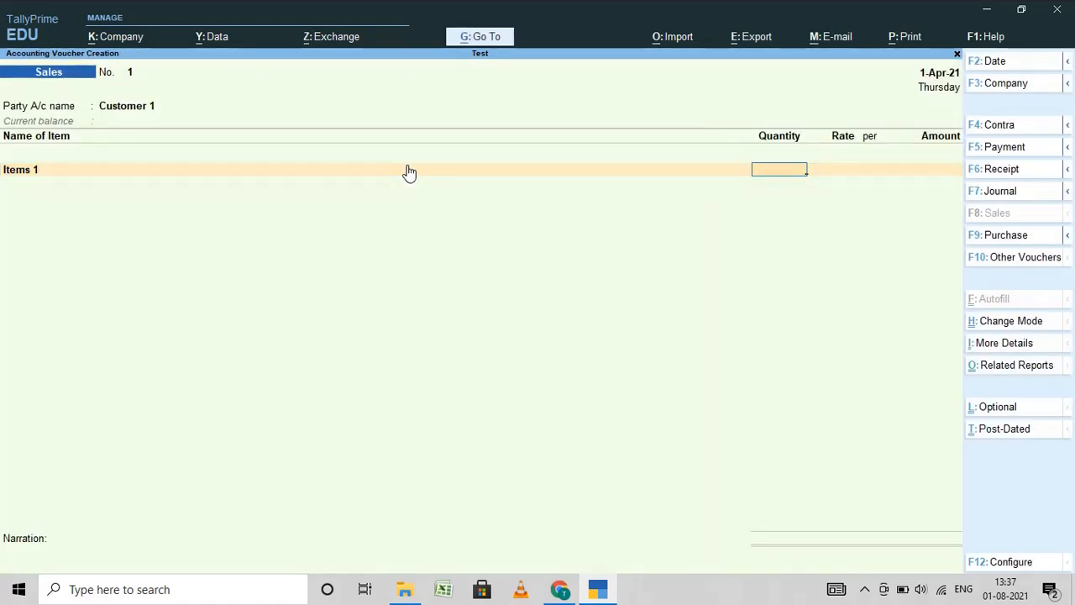
- Enter a quantity of 100 kgs at a rate of 310 per kgs for Items 1 and accept the amount
type("100")
key("Return")
key("Return")
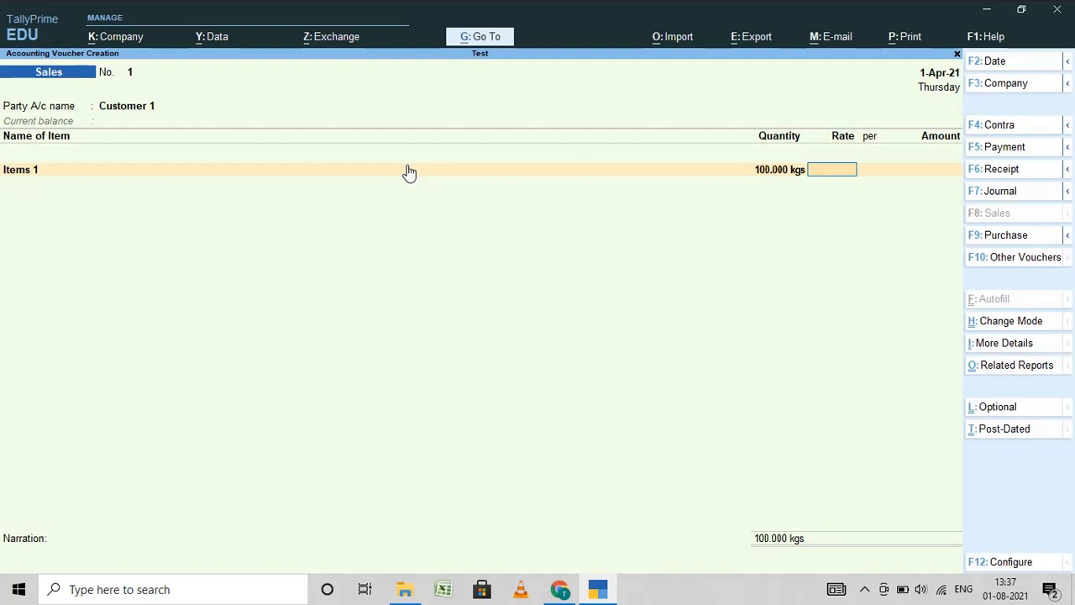
type("2")
key("BackSpace")
type("310")
key("Return")
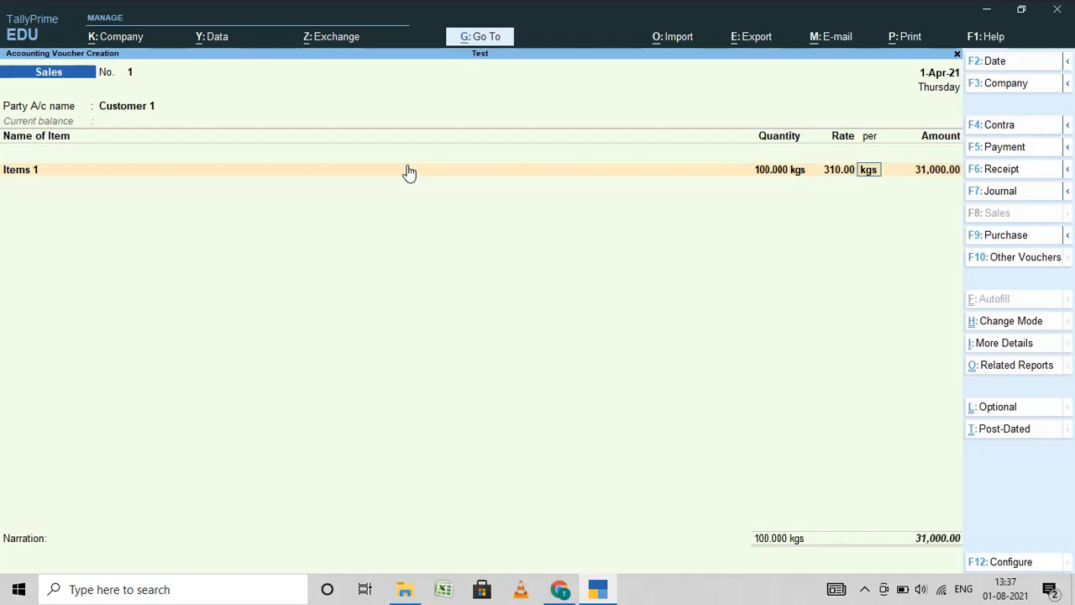
key("Return")
key("BackSpace")
key("BackSpace")
key("Return")
key("Return")
key("Return")
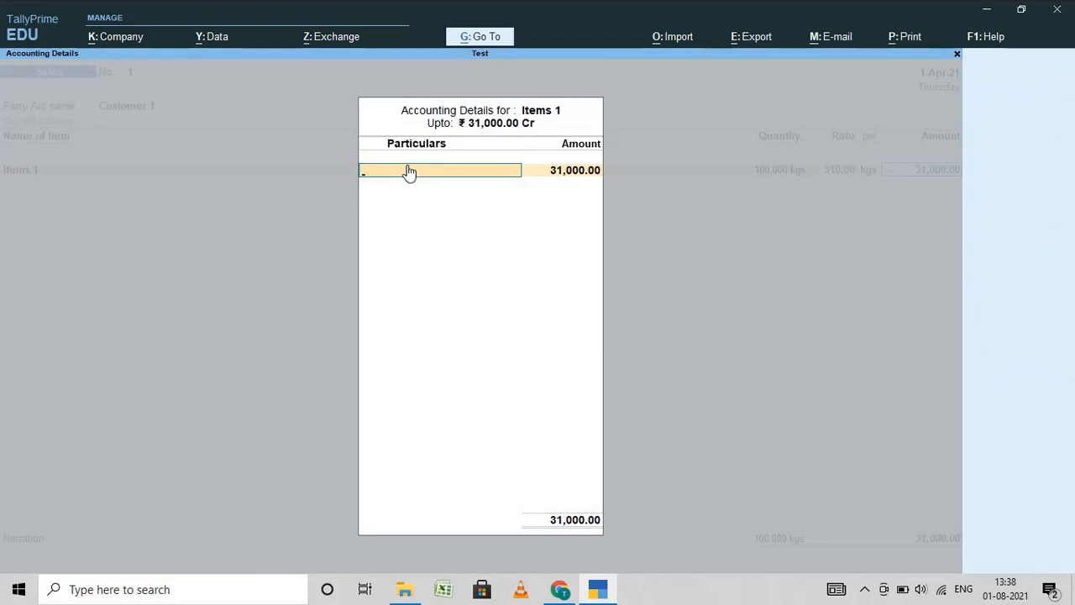
- Create a new ledger named Sales @ 5% for the accounting details of Items 1
type("s")
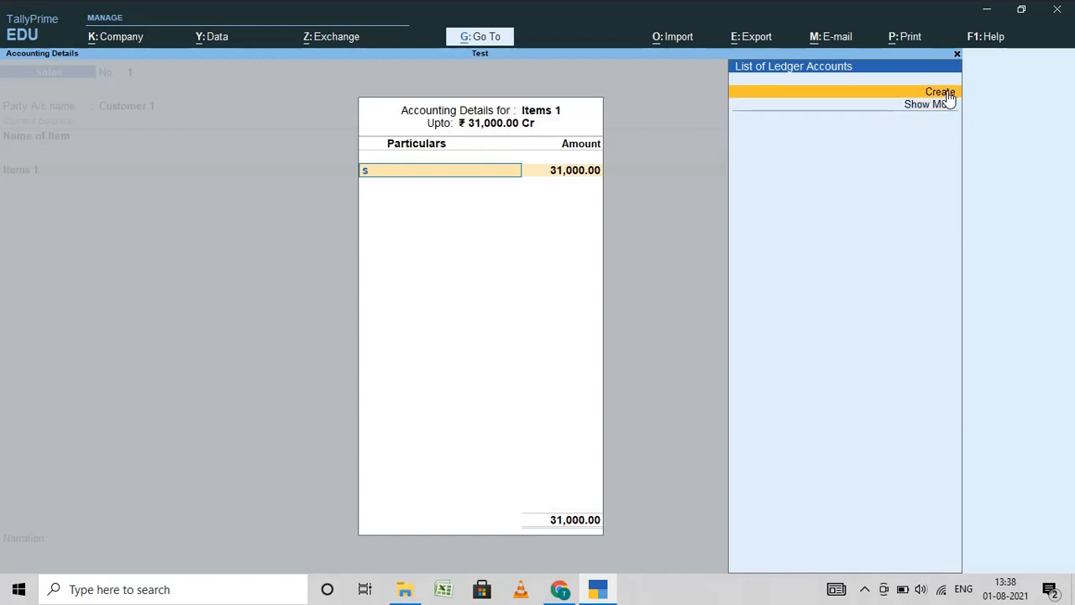
left_click(948, 93)
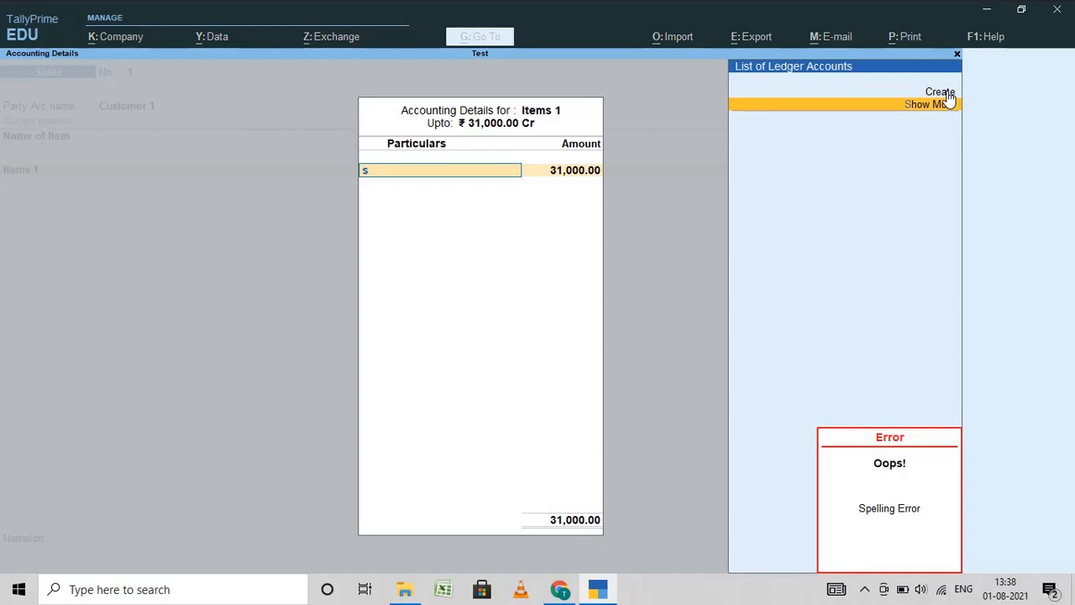
left_click(948, 94)
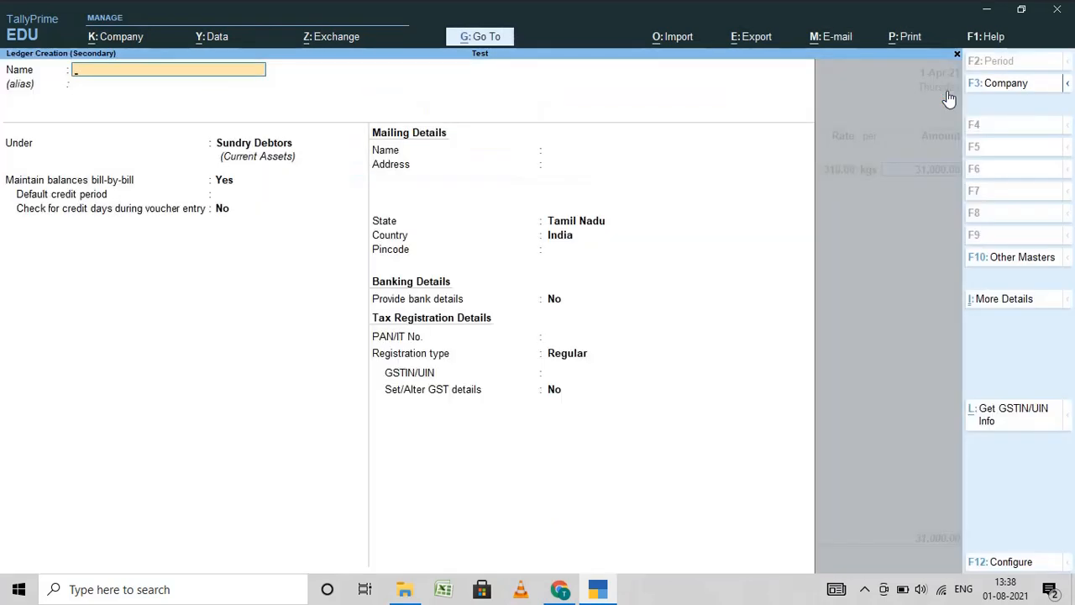
type("Sales @ 5%")
key("Return")
key("Return")
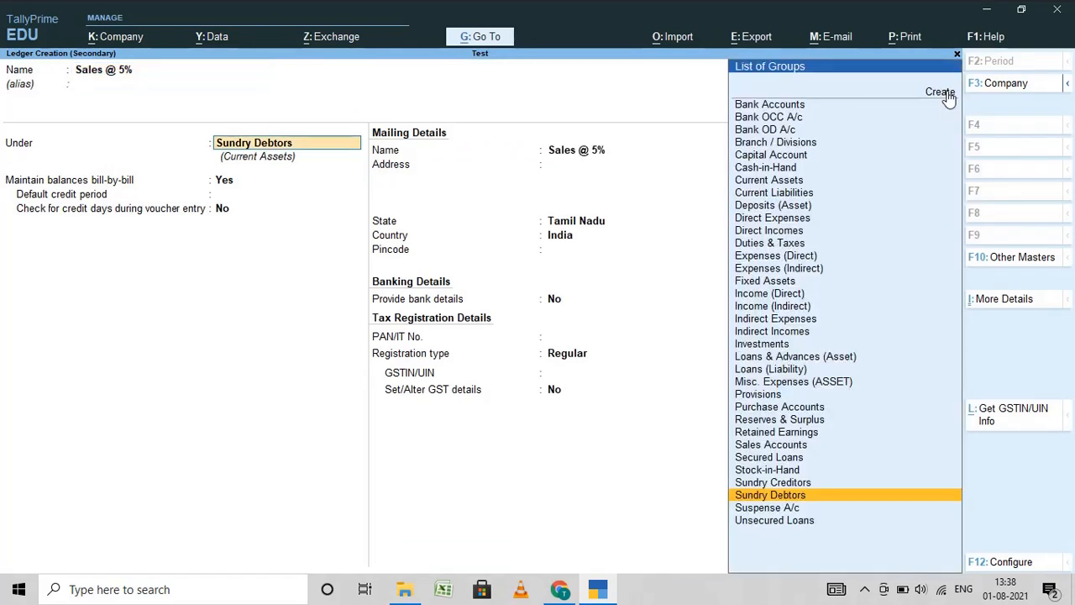
- Put the ledger under Sales Accounts and set its type of ledger to Not Applicable
type("Sale")
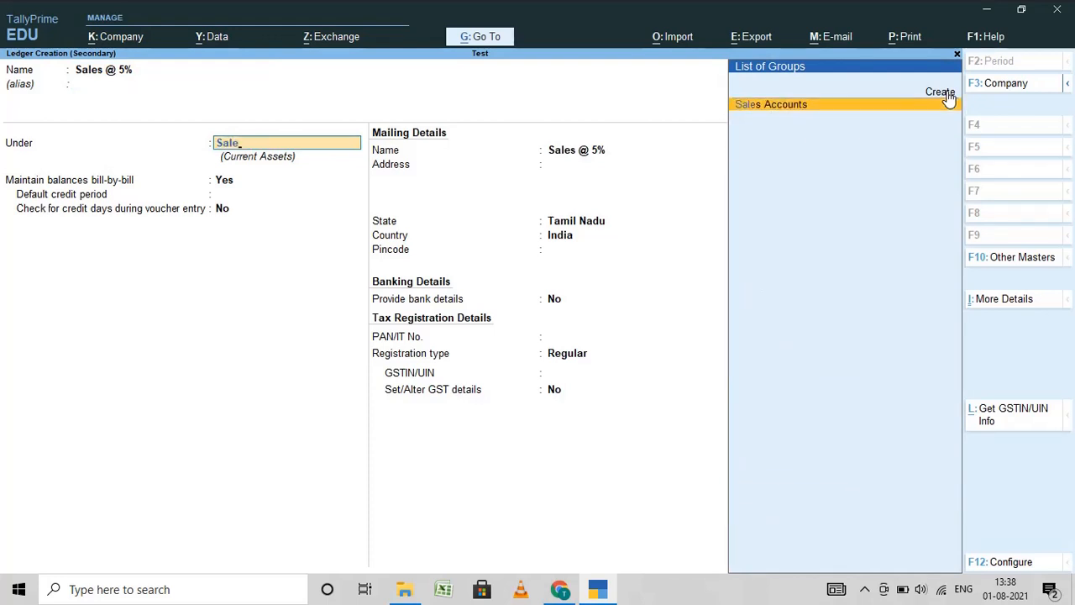
key("Return")
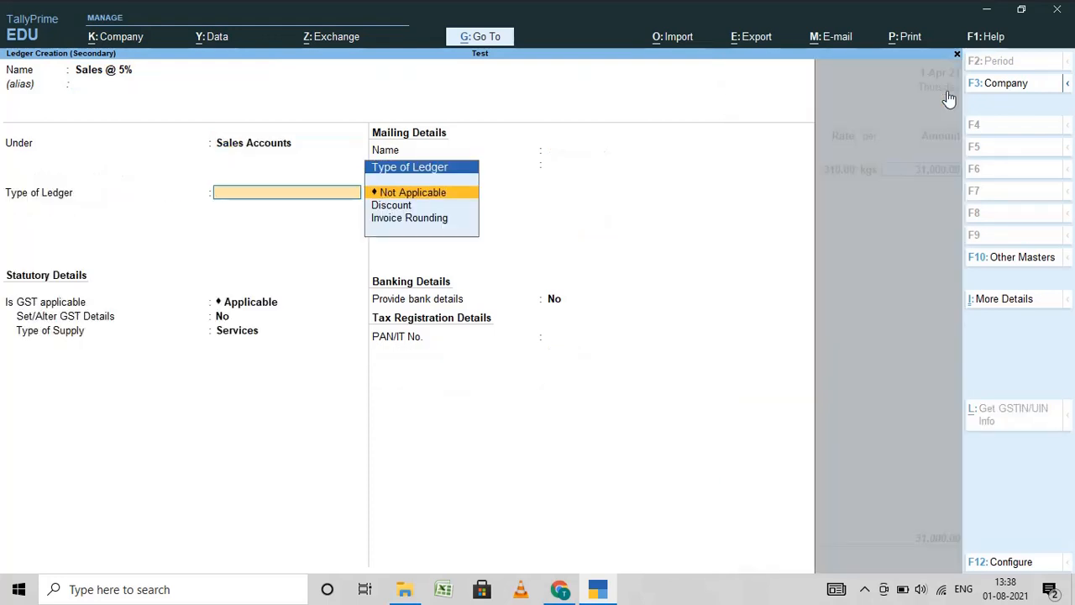
key("Return")
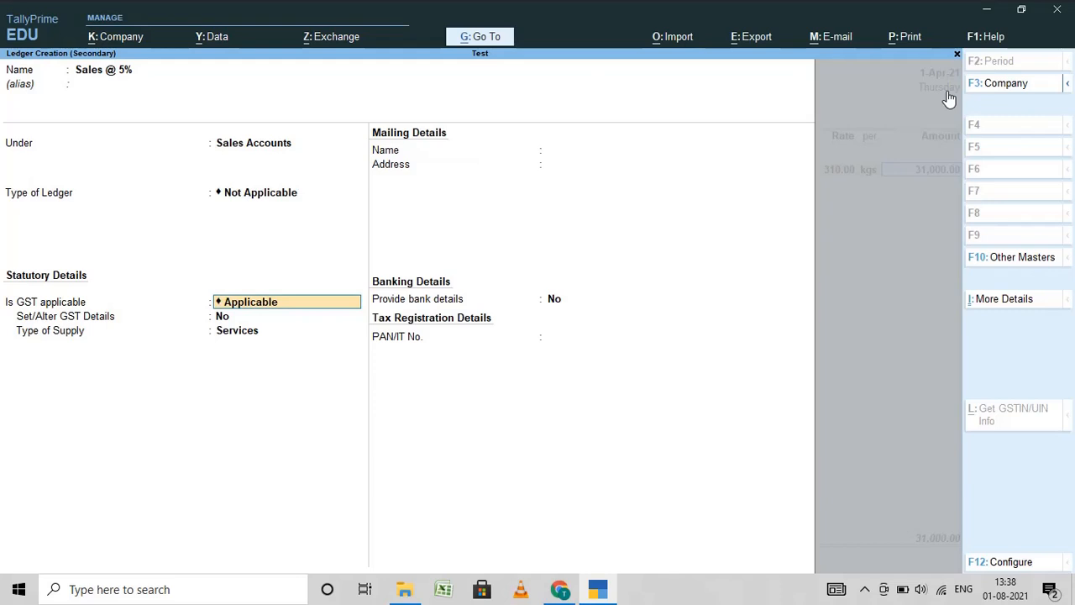
- Keep GST applicable, turn on the ledger's GST details, and enter description Coffee and HSN/SAC 0901
key("Return")
type("y")
key("Return")
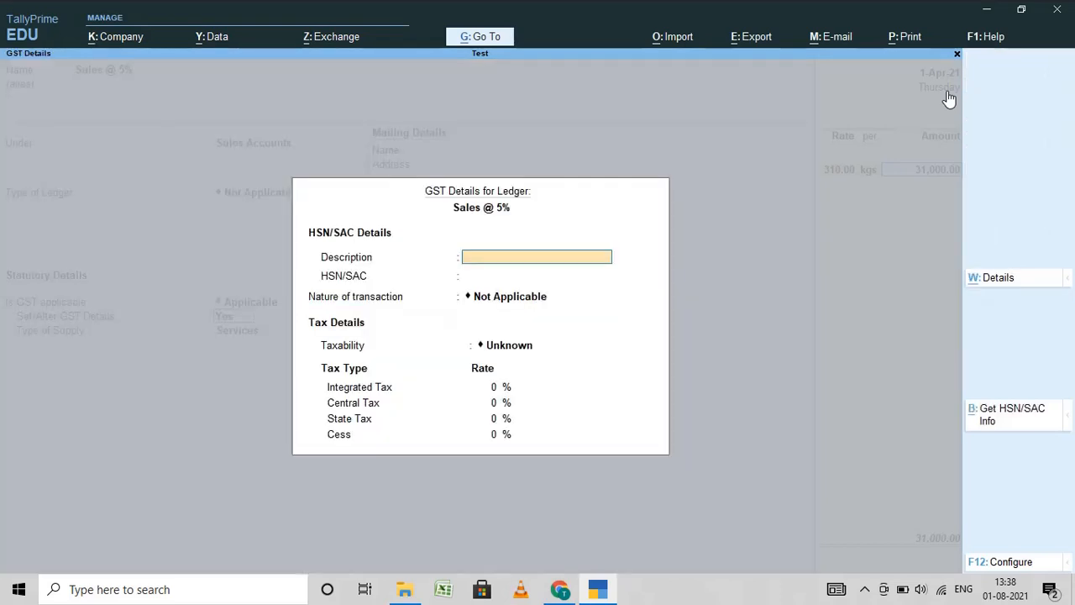
type("Coffee")
key("Return")
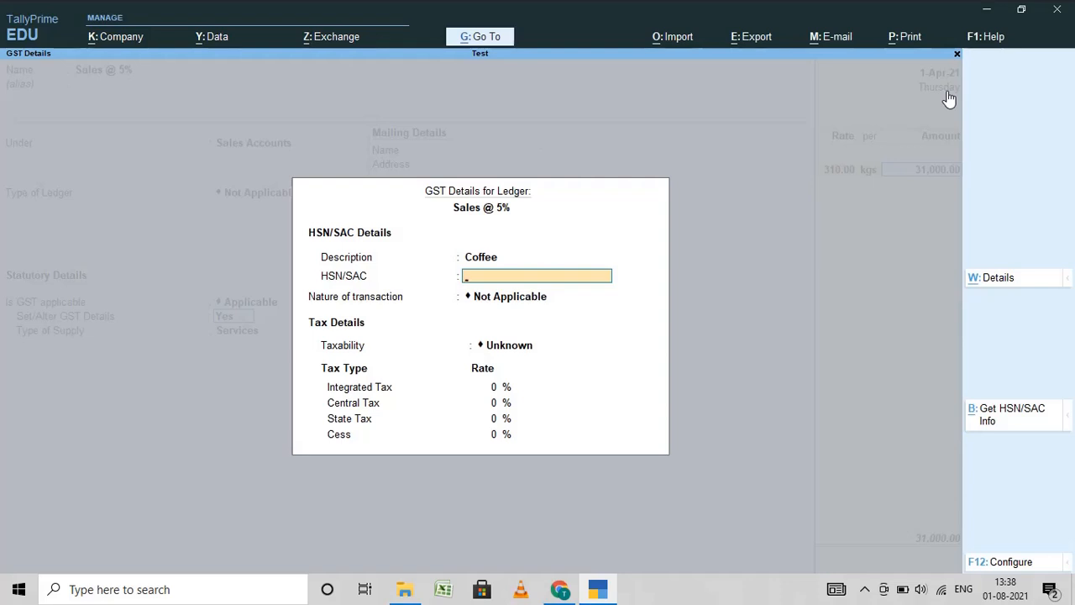
type("0901")
key("Return")
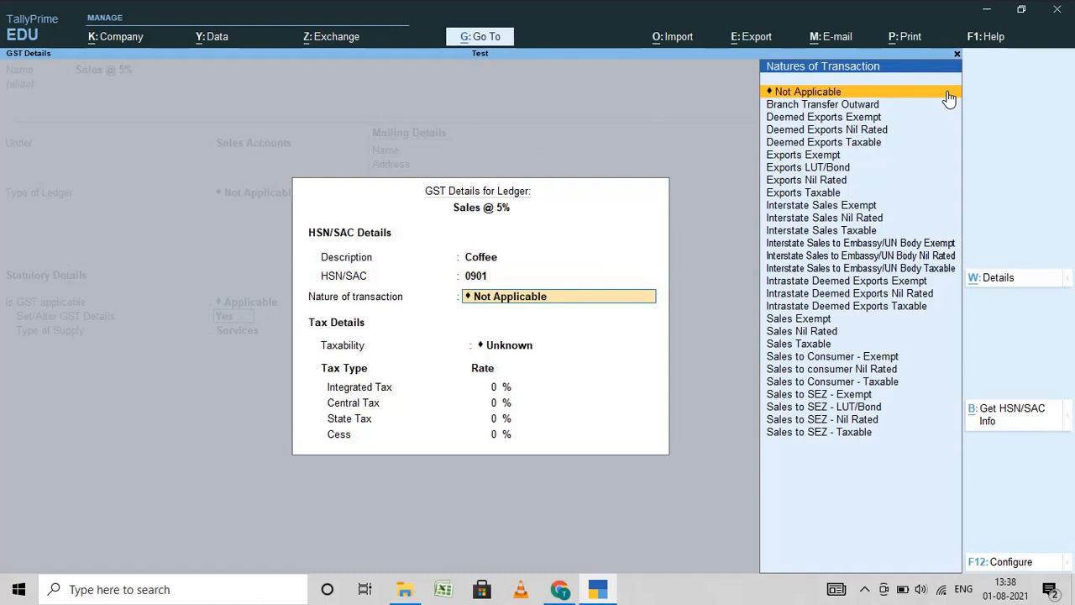
- Set the nature of transaction to Sales Taxable in the ledger's GST details
key("Down")
key("Down")
key("Down")
key("Down")
key("Down")
key("Down")
key("Down")
key("Down")
key("Down")
key("Down")
key("Down")
key("Down")
key("Down")
key("Down")
key("Down")
key("Down")
key("Down")
key("Down")
key("Down")
key("Down")
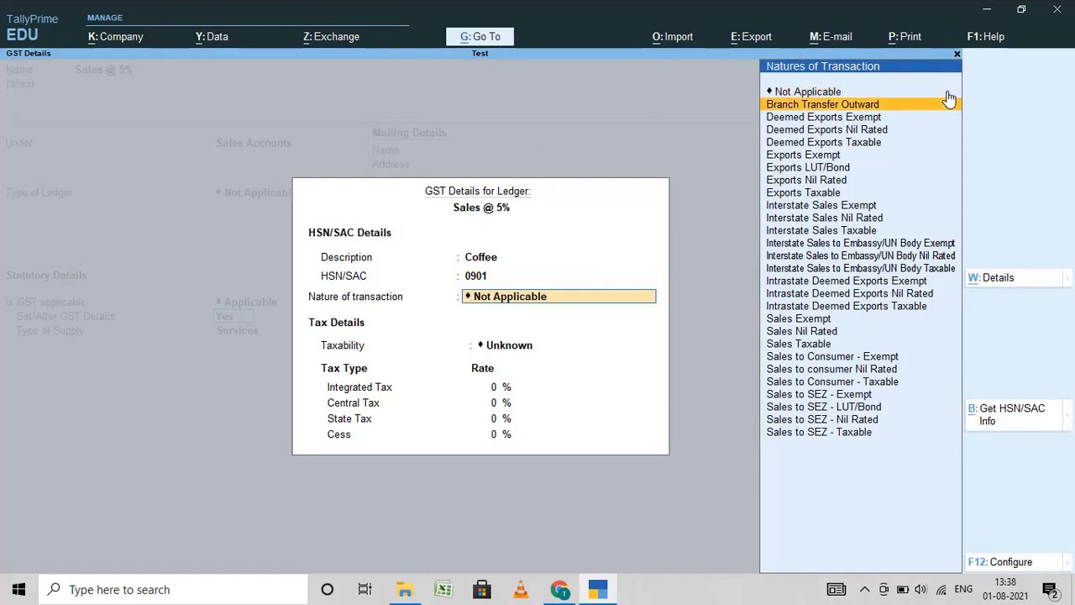
key("Up")
key("Up")
key("Up")
key("Up")
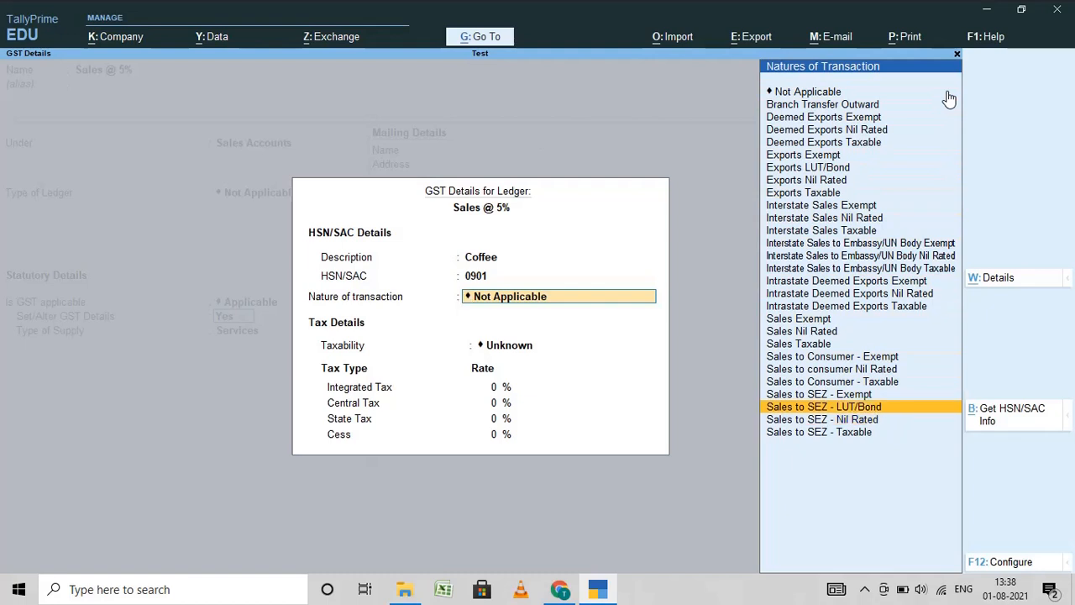
key("Down")
key("Down")
key("Down")
key("Down")
key("Up")
key("Up")
key("Up")
key("Up")
key("Up")
key("Up")
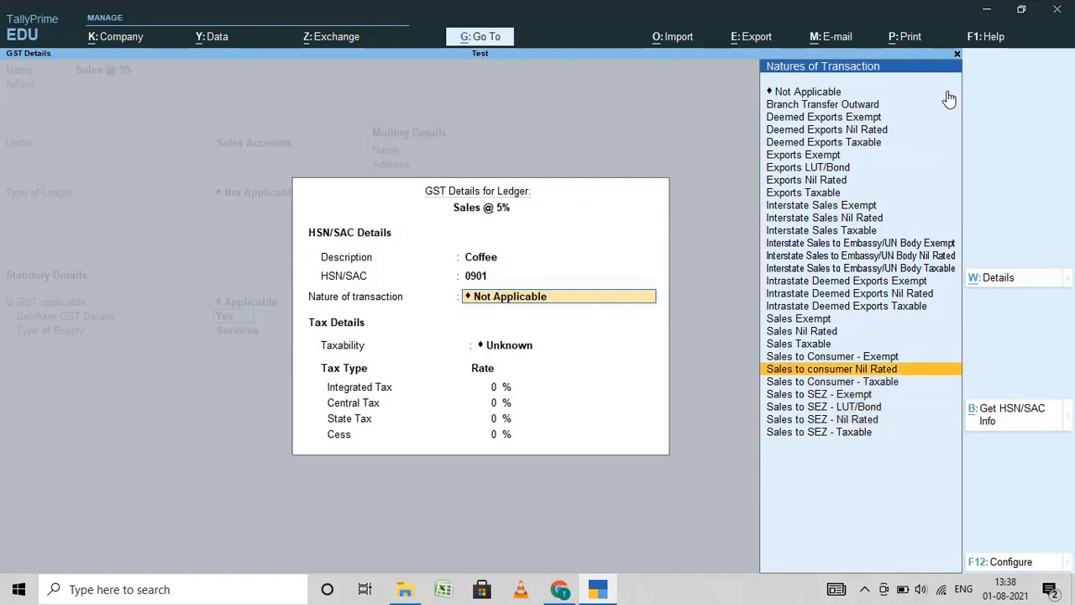
key("Return")
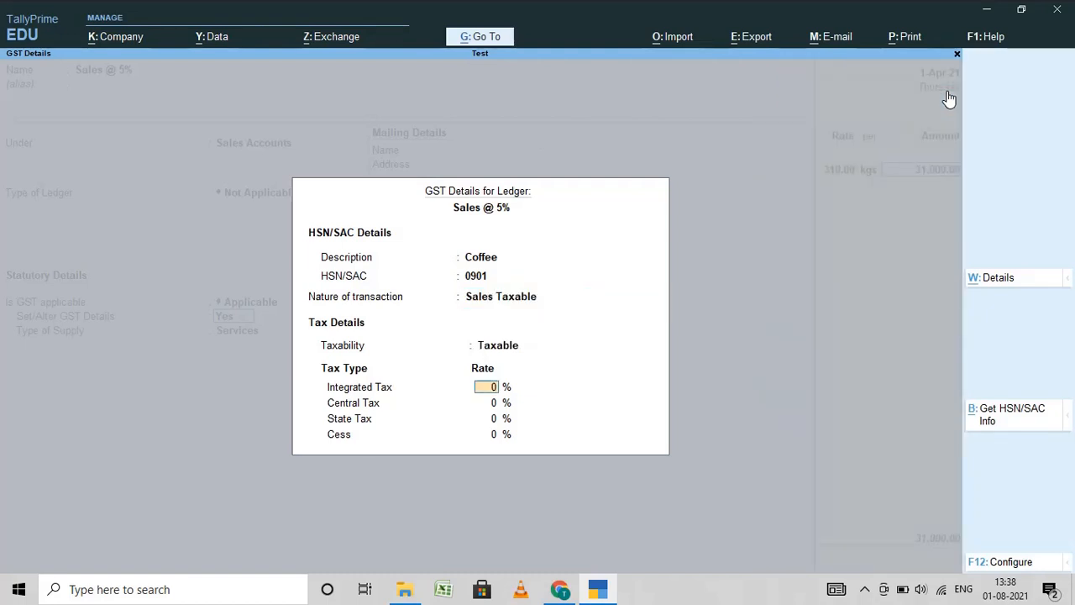
- Set the integrated tax to 5%, keep central and state tax at 2.50% and cess at 0, and accept the GST details
type("5")
key("Return")
key("Return")
key("Return")
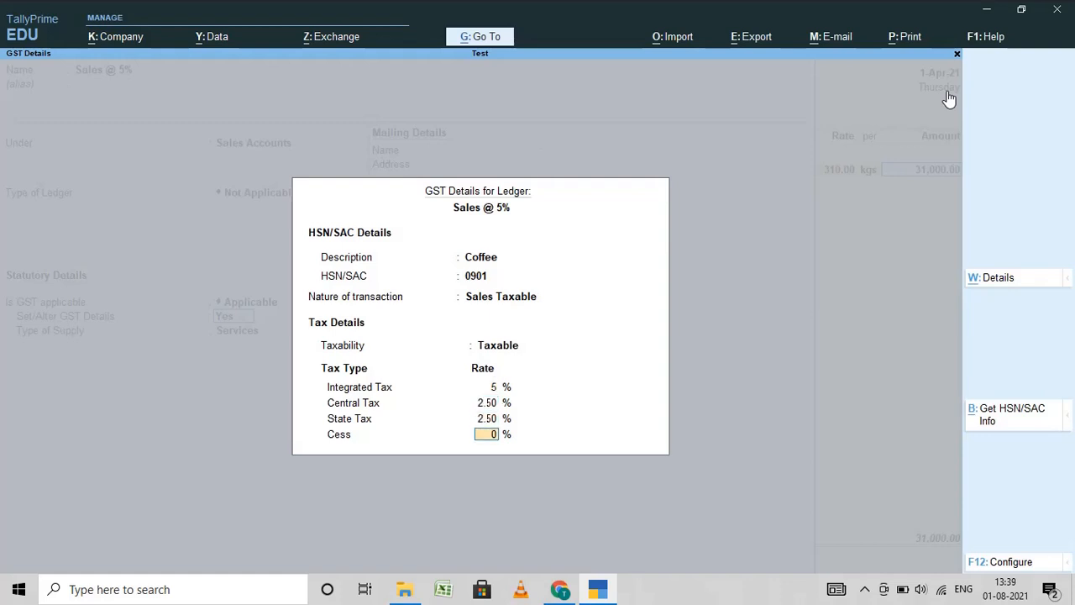
key("Return")
- Change the type of supply to Goods, save the Sales @ 5% ledger and accept the accounting details
key("Return")
key("Return")
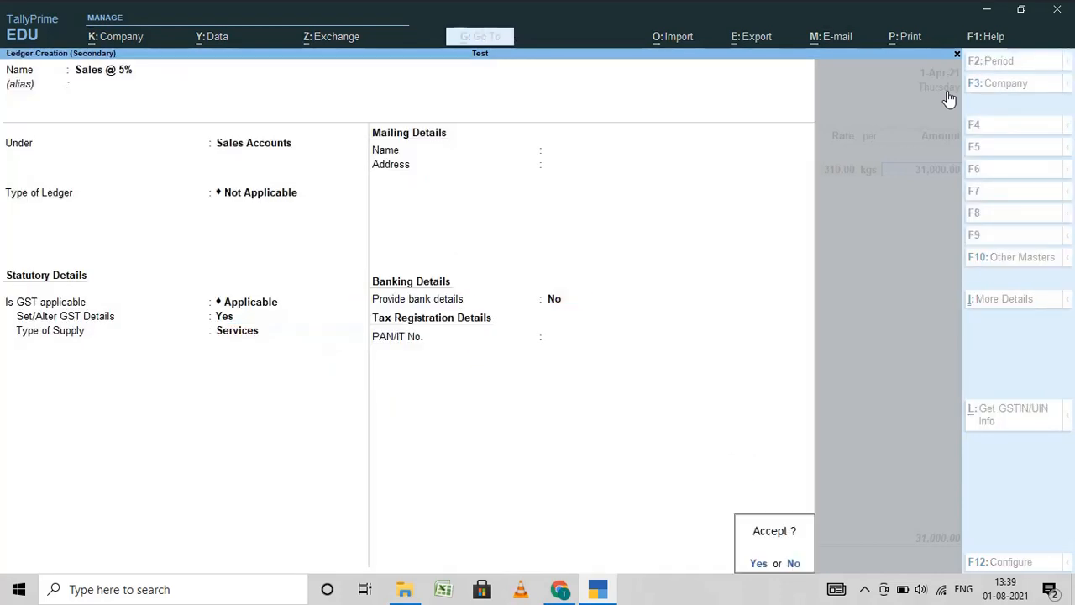
key("BackSpace")
key("BackSpace")
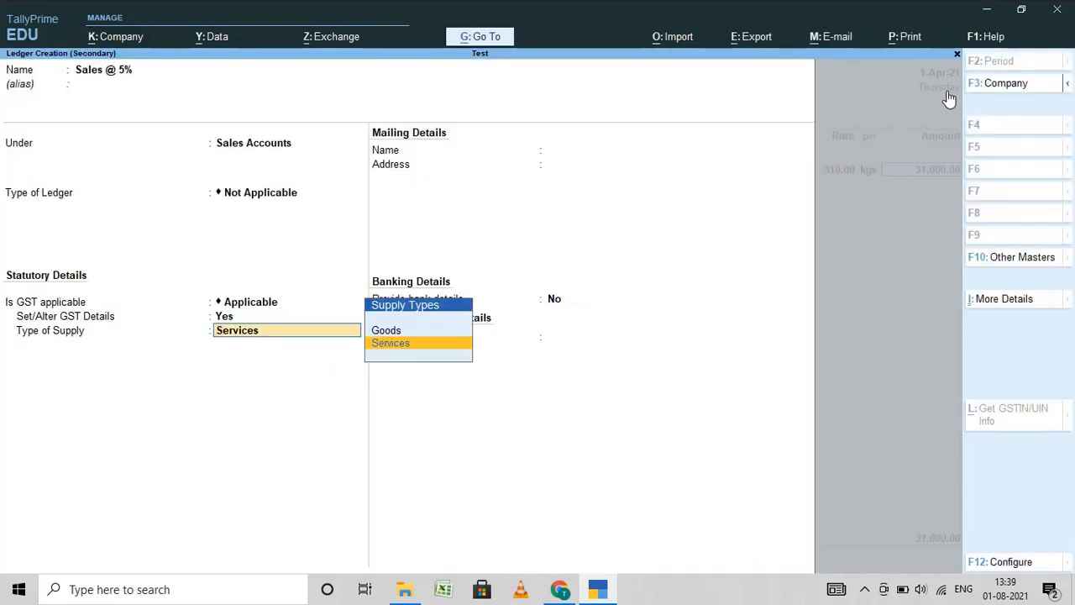
key("Up")
key("Return")
key("Return")
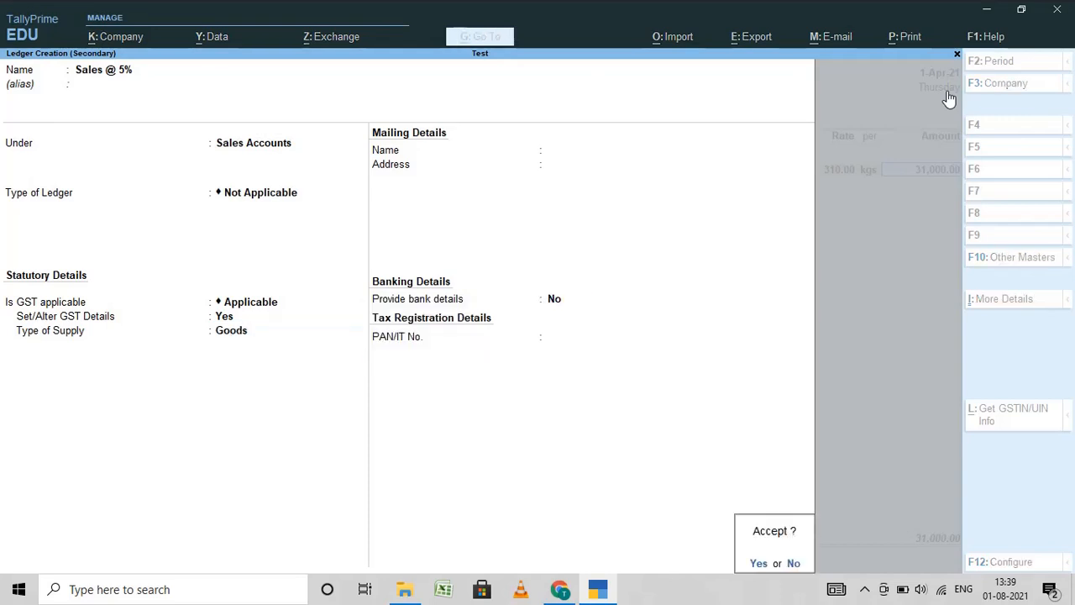
key("Return")
key("Return")
key("Return")
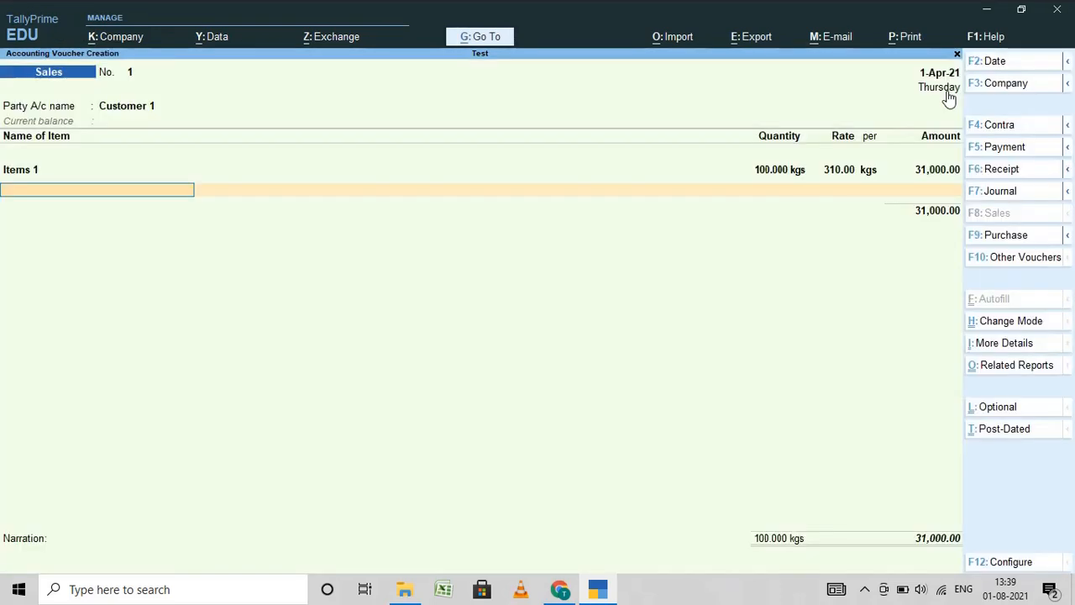
- End the voucher's item list and start a new ledger named Cgst for the line below
key("Return")
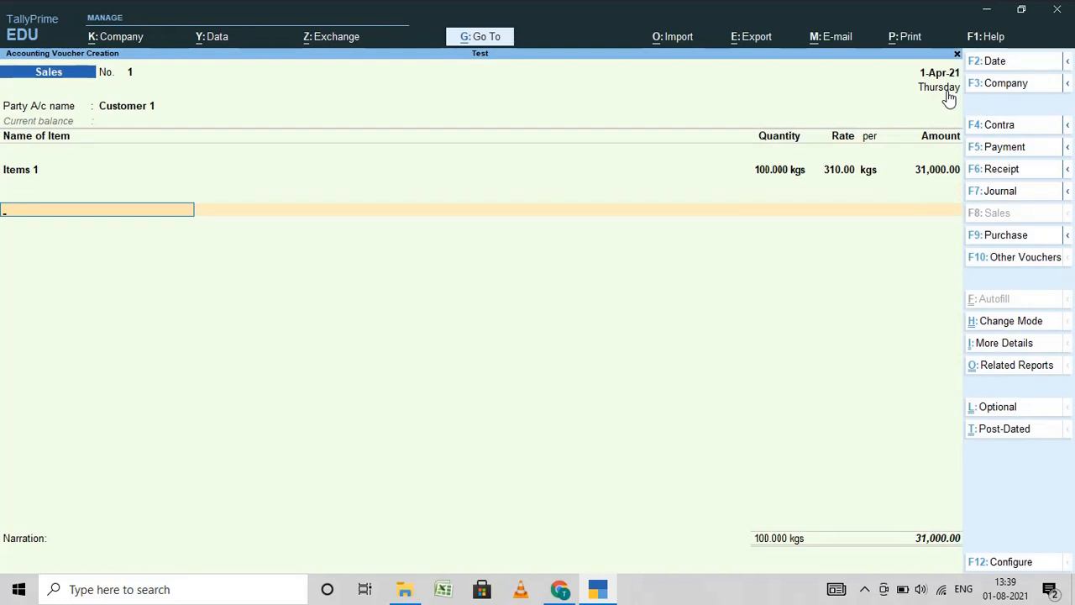
type("c")
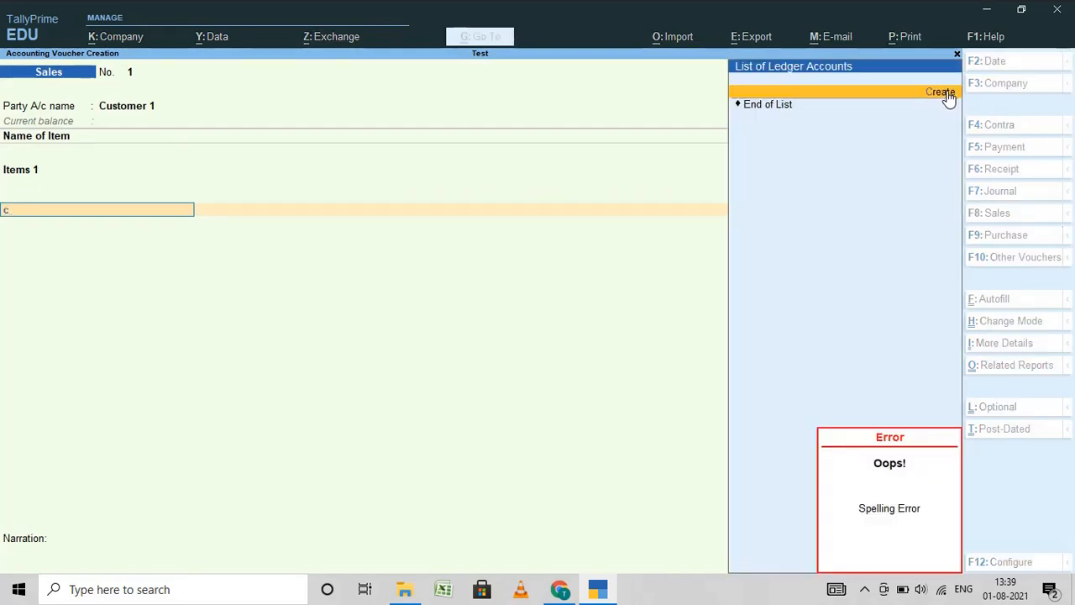
left_click(940, 92)
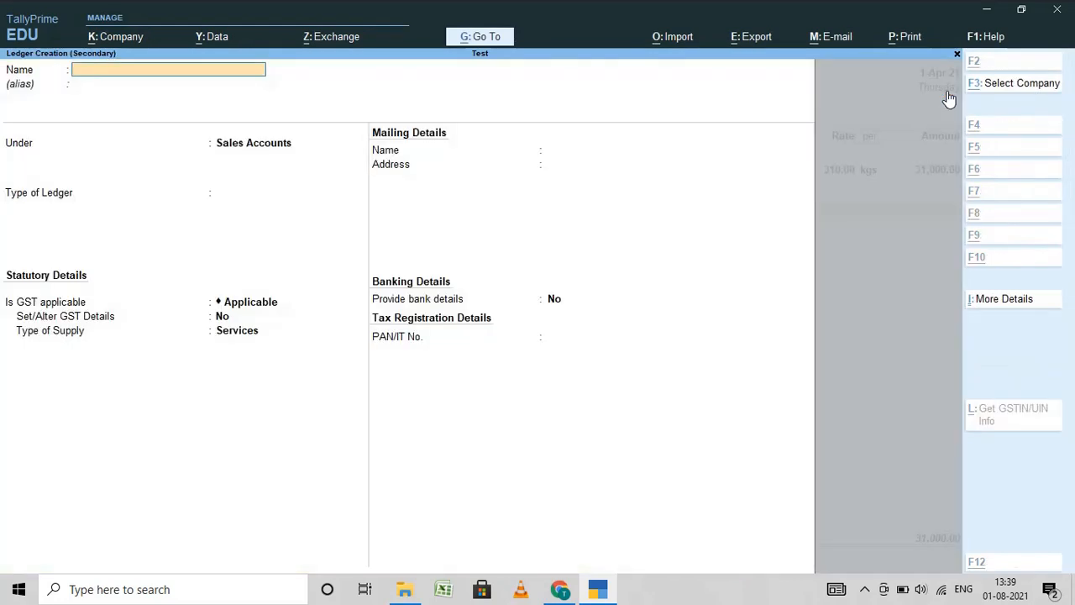
type("Cgst")
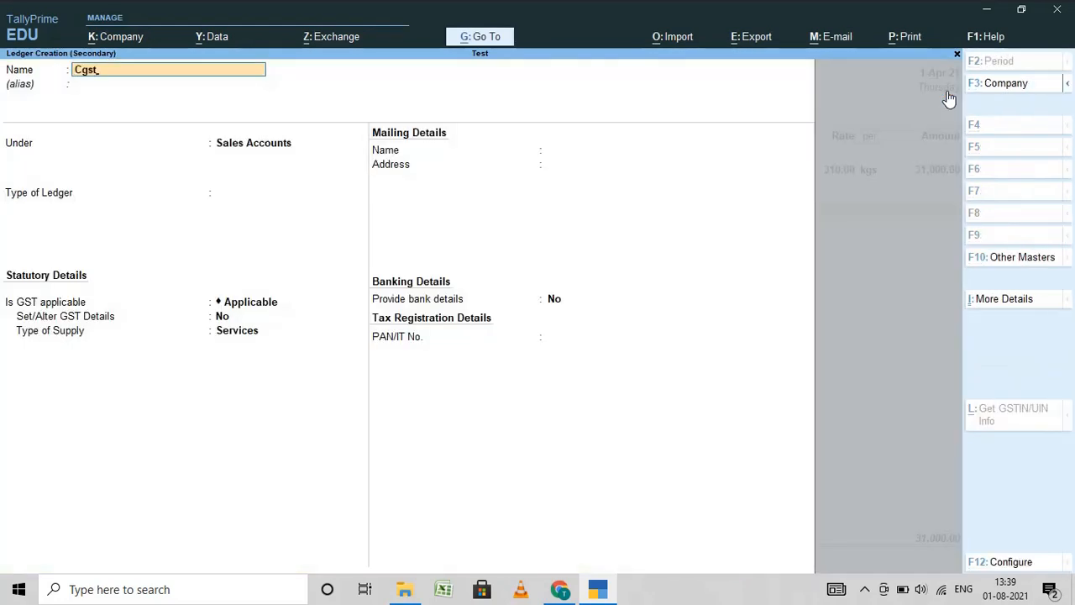
key("Return")
key("Return")
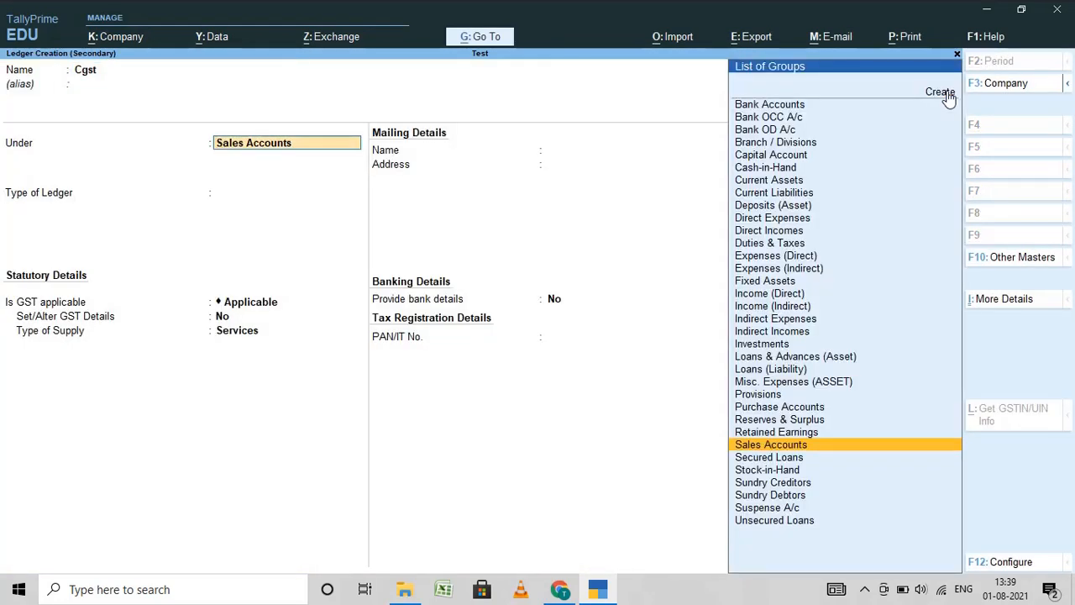
- Rename the new ledger as Cgst 2.5%
type("Du")
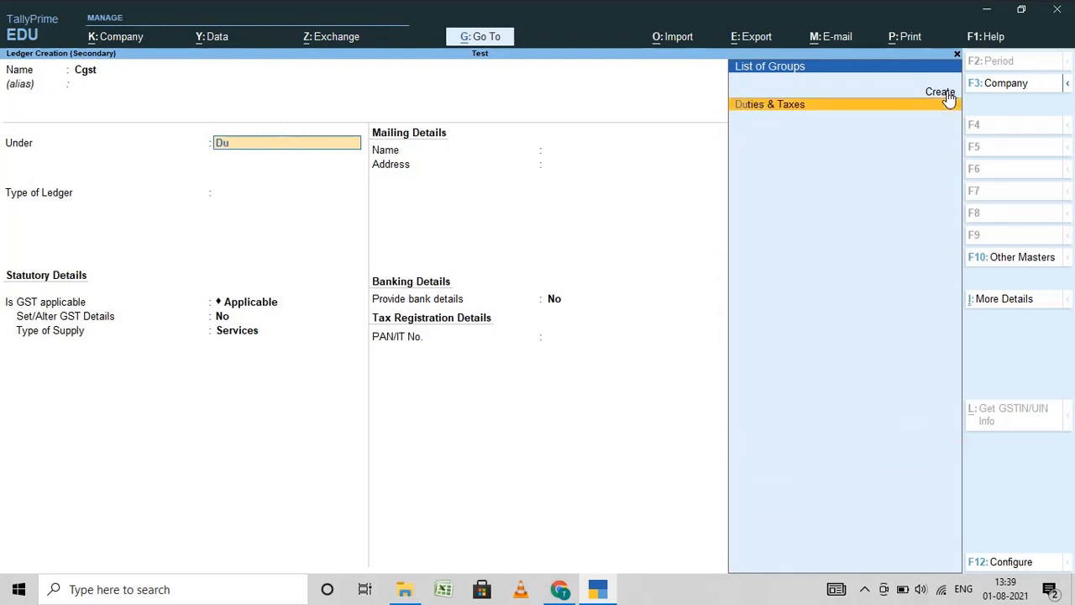
key("BackSpace")
key("BackSpace")
key("BackSpace")
key("BackSpace")
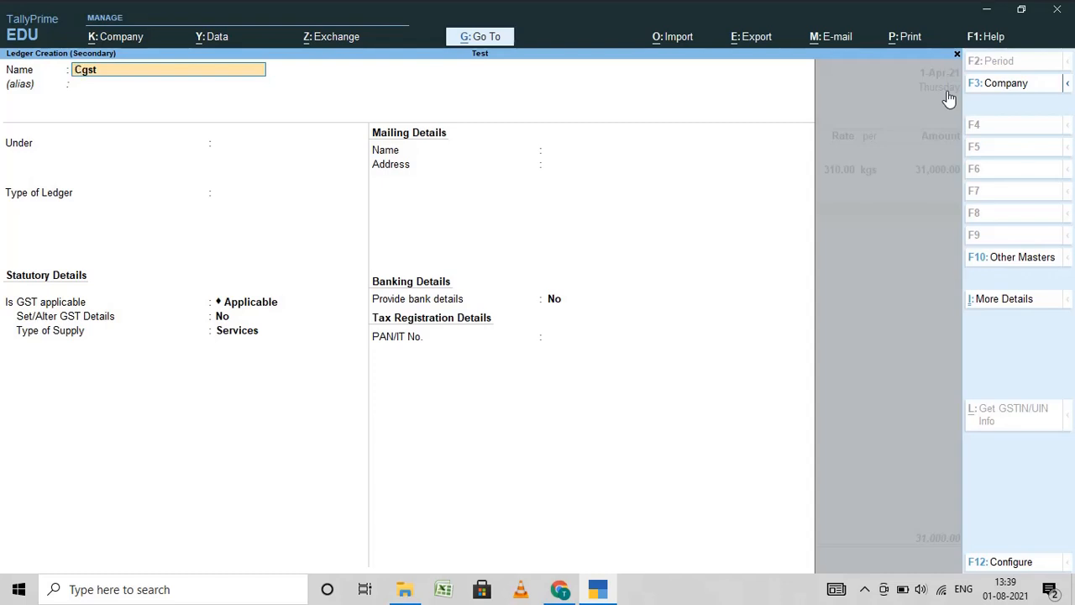
key("End")
type("2.5%")
key("Return")
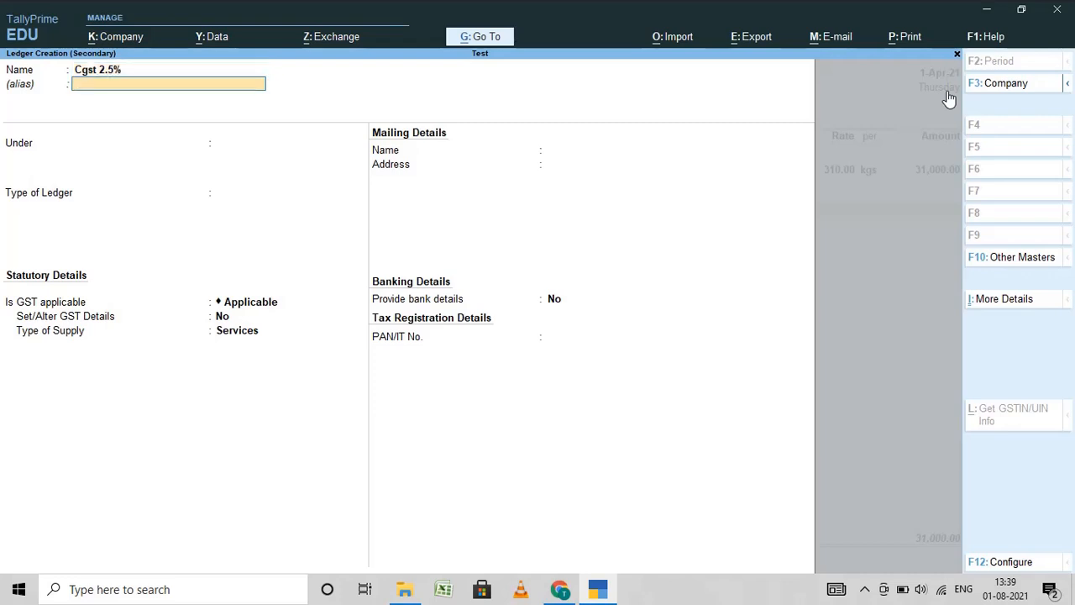
key("Return")
key("Return")
key("Up")
key("Up")
key("Up")
key("Up")
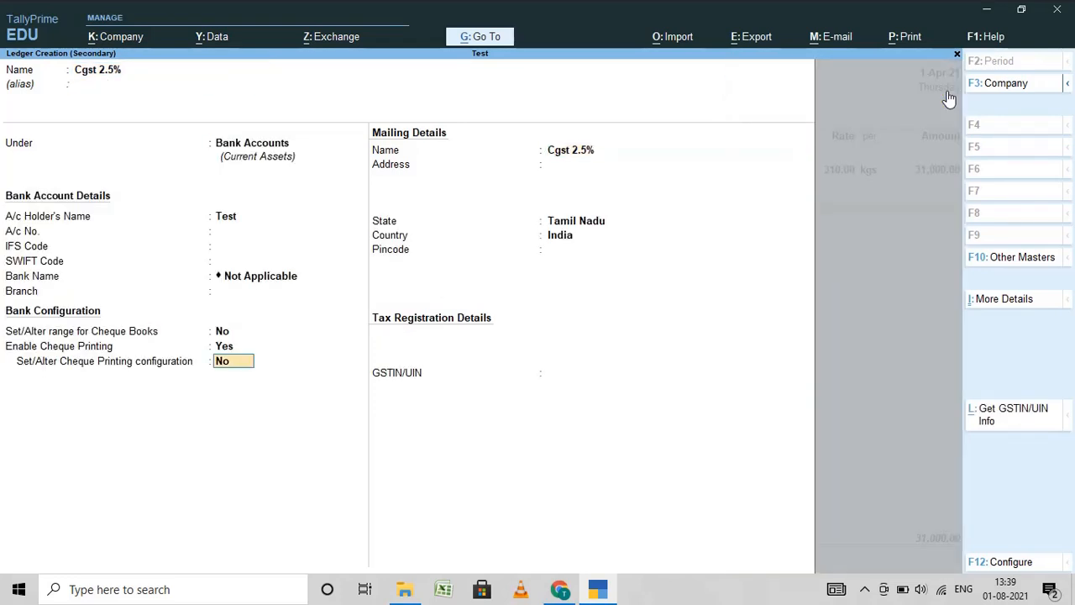
- Go back to the Cgst 2.5% ledger's group and change it to Duties & Taxes
key("BackSpace")
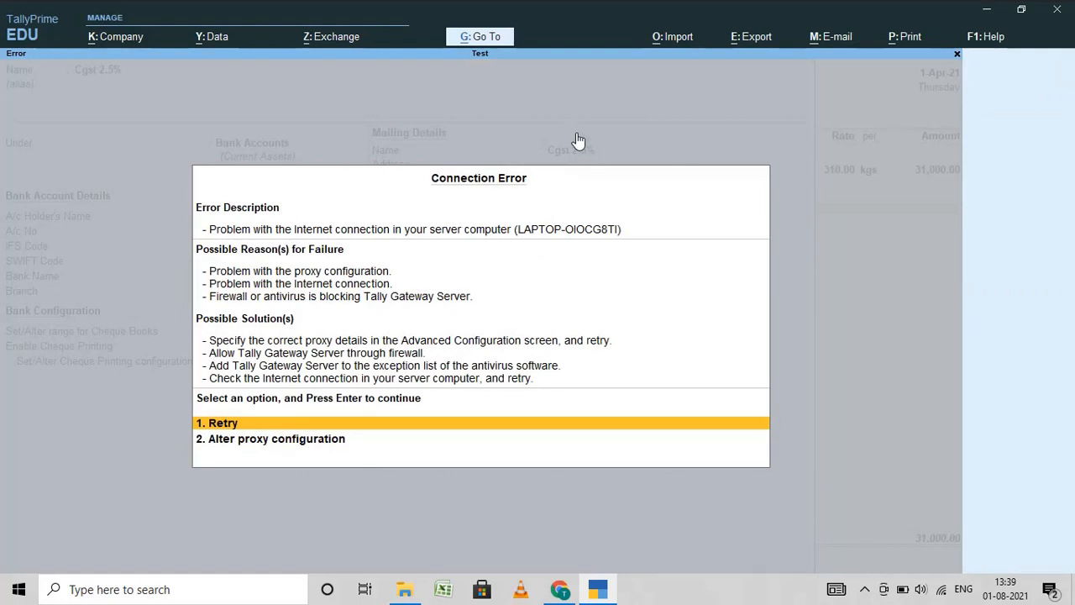
key("Escape")
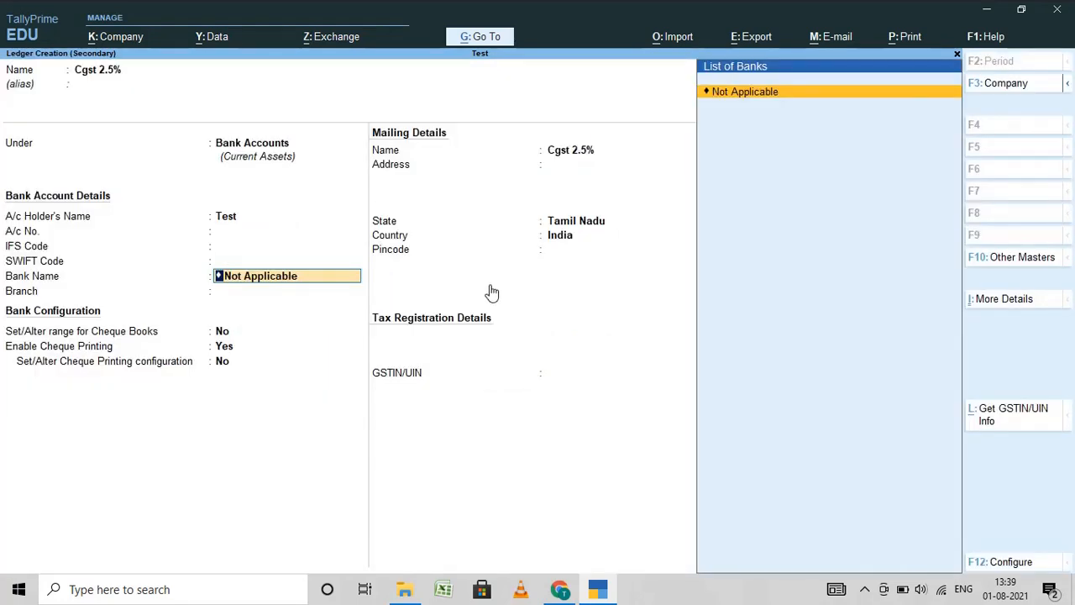
key("BackSpace")
key("BackSpace")
key("BackSpace")
key("BackSpace")
key("BackSpace")
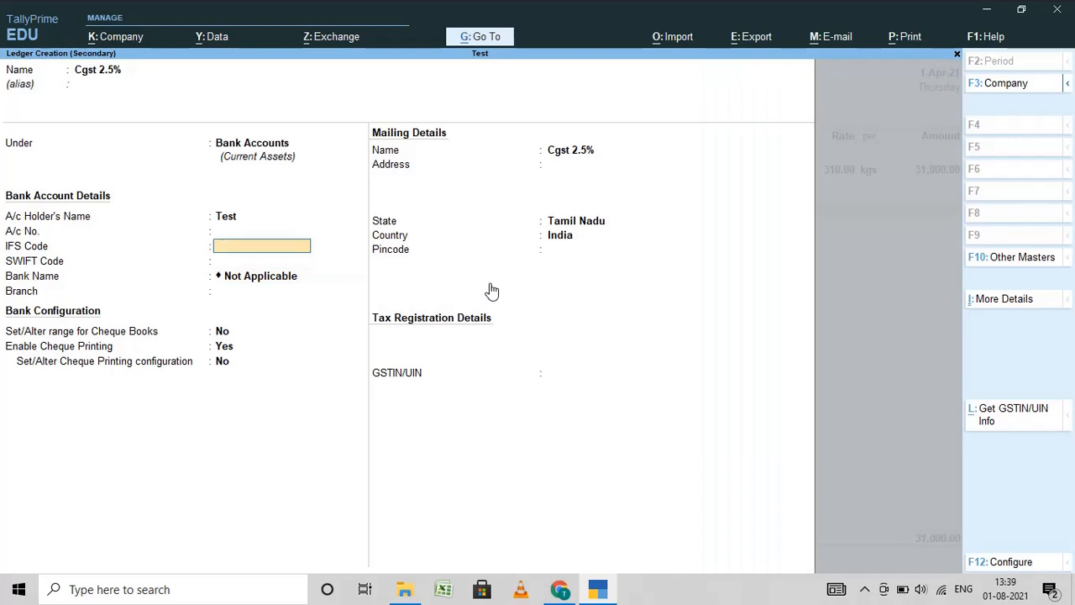
type("du")
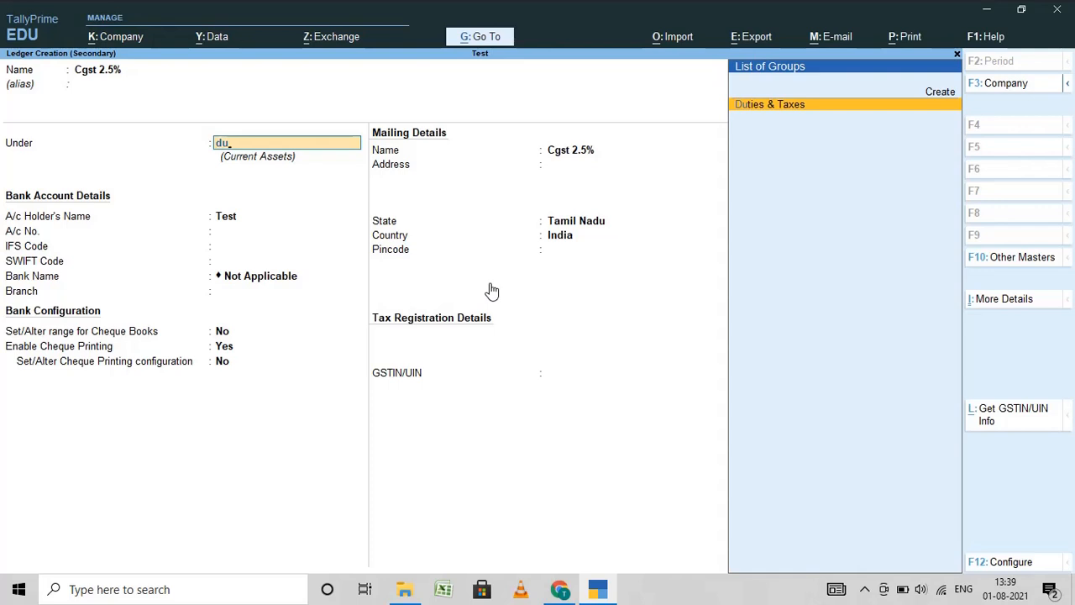
key("Return")
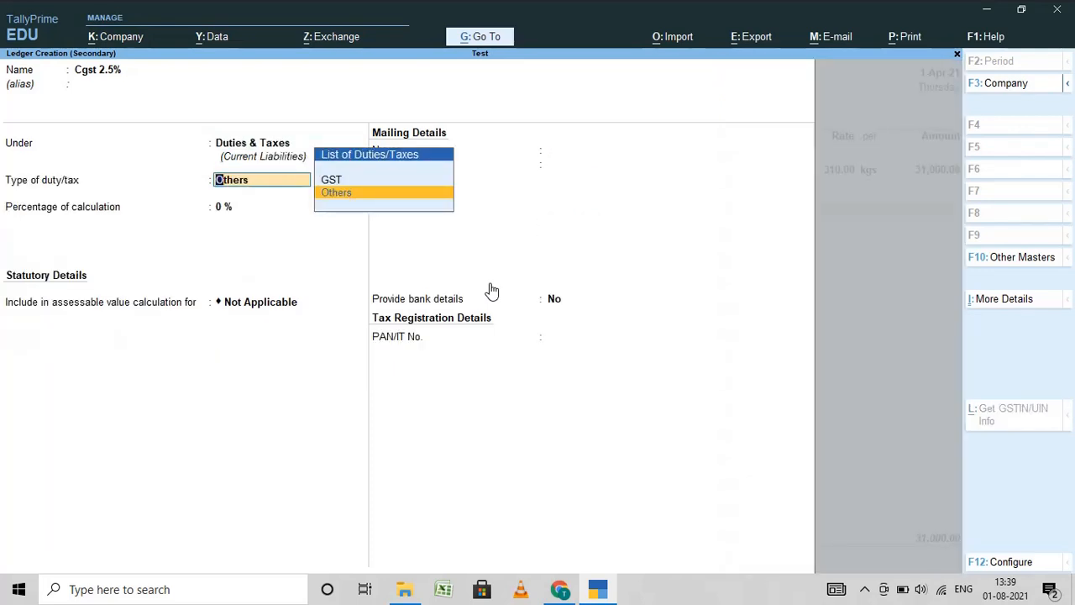
- Set the Cgst 2.5% ledger's duty type to GST, tax type to Central Tax and percentage of calculation to 2.5%
key("Up")
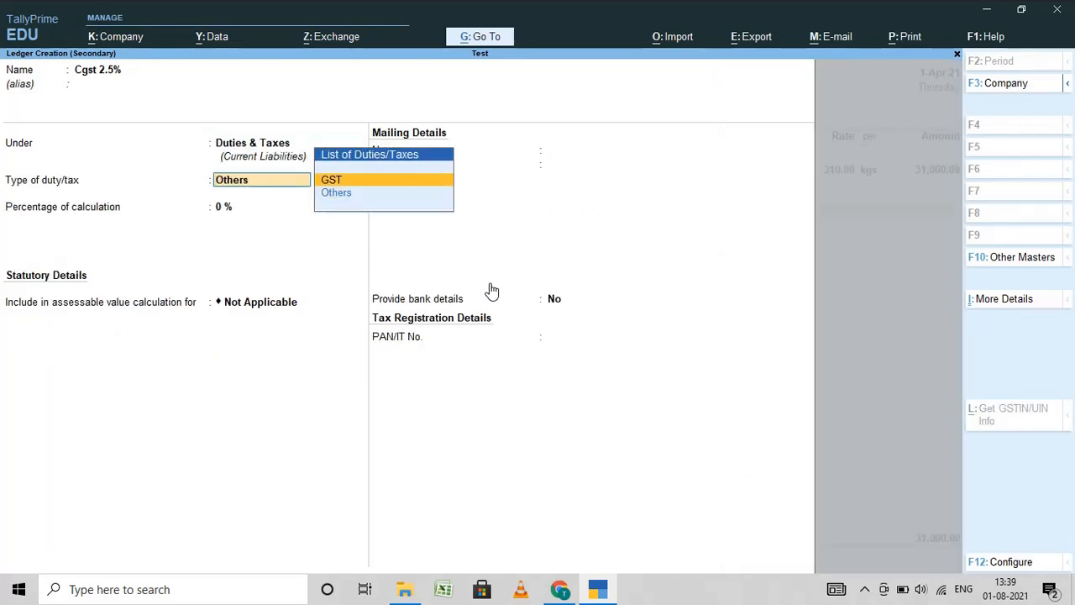
key("Return")
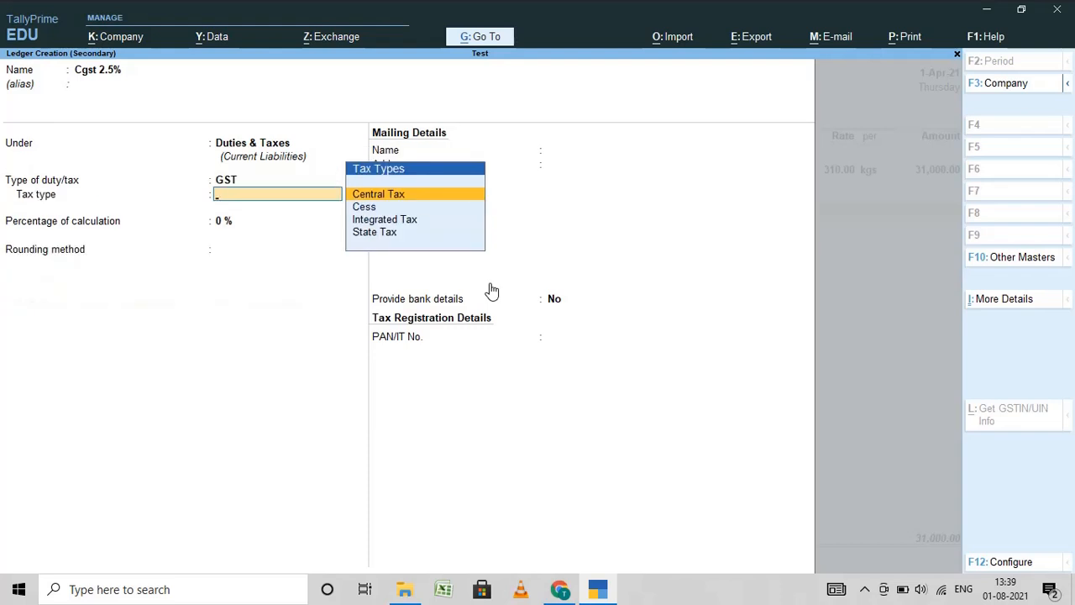
key("Down")
key("Down")
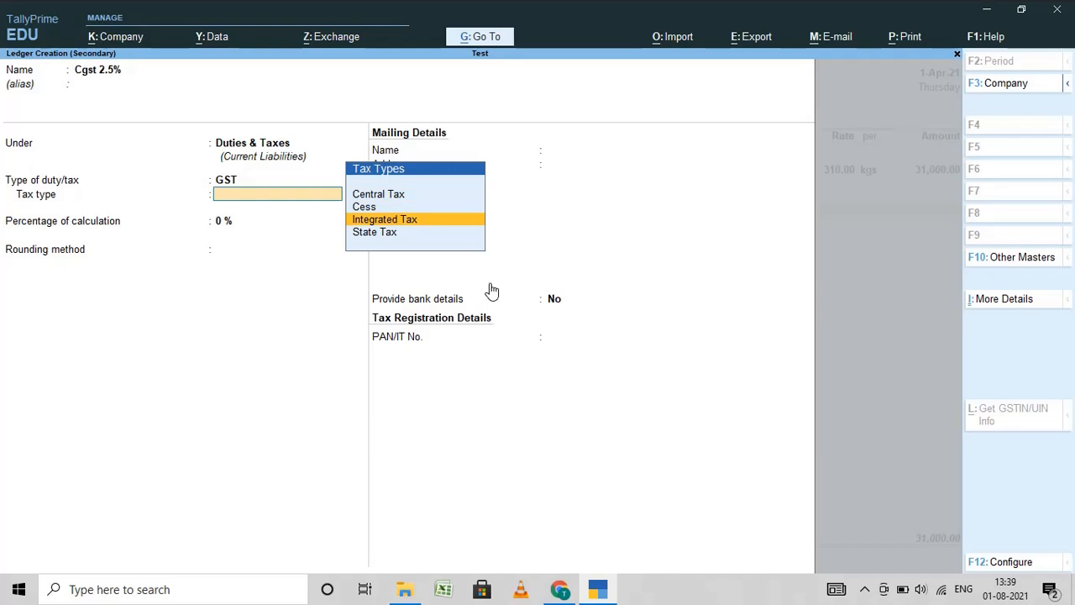
key("Up")
key("Up")
key("Return")
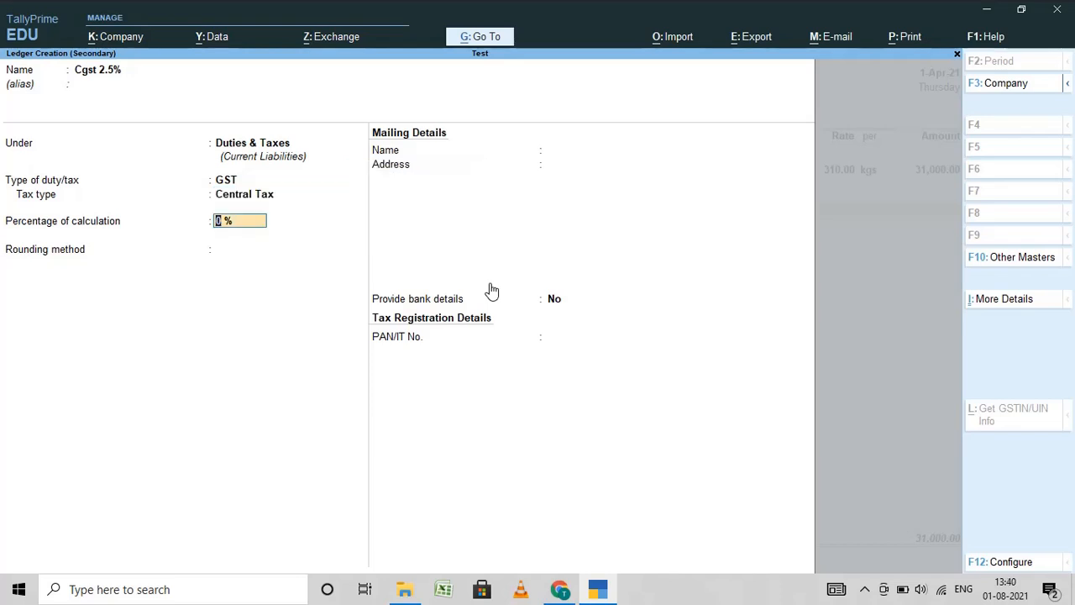
type("2.5")
key("Return")
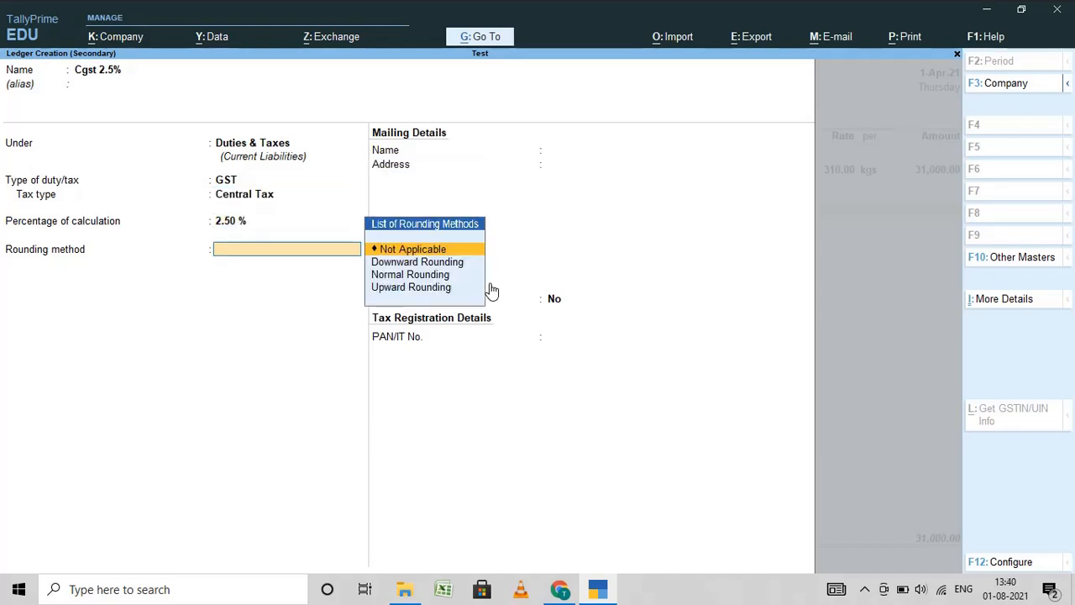
- Save the Cgst 2.5% ledger with rounding method Not Applicable and accept its calculated amount in the sales voucher
key("Return")
key("Return")
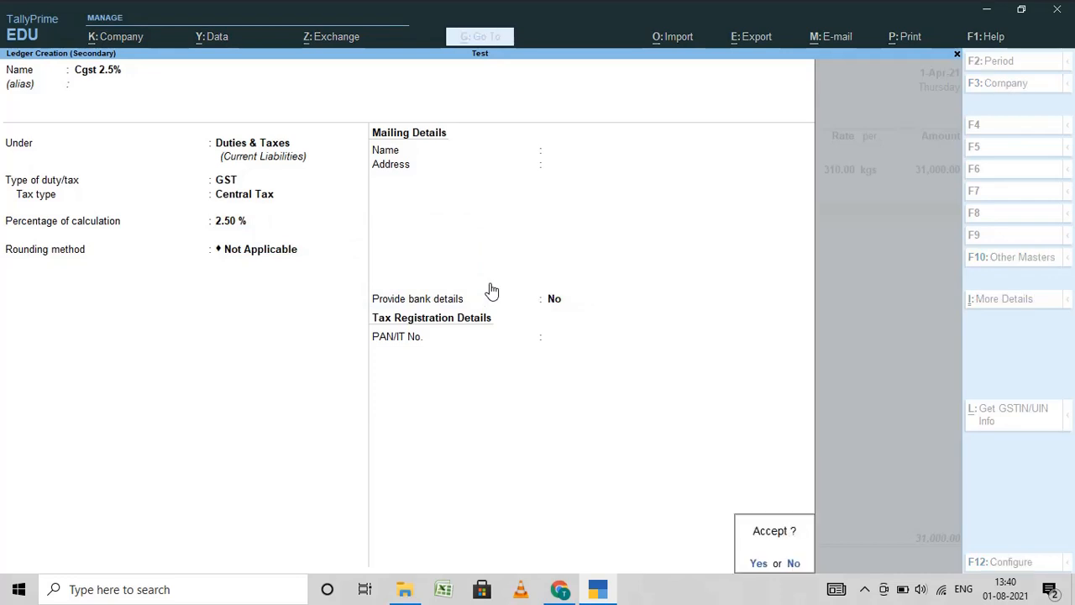
key("Return")
key("Return")
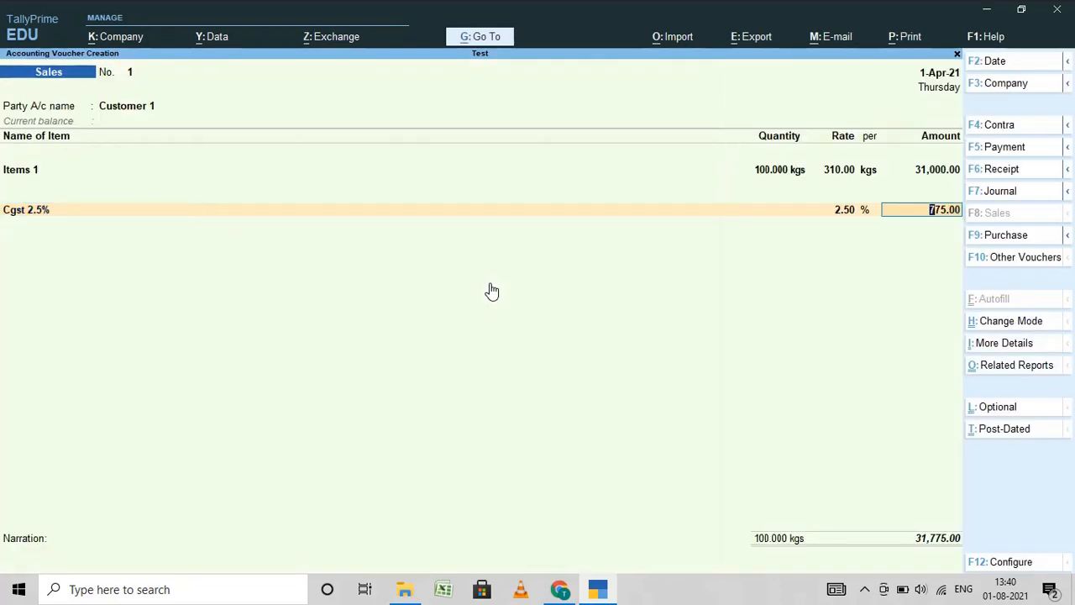
key("Return")
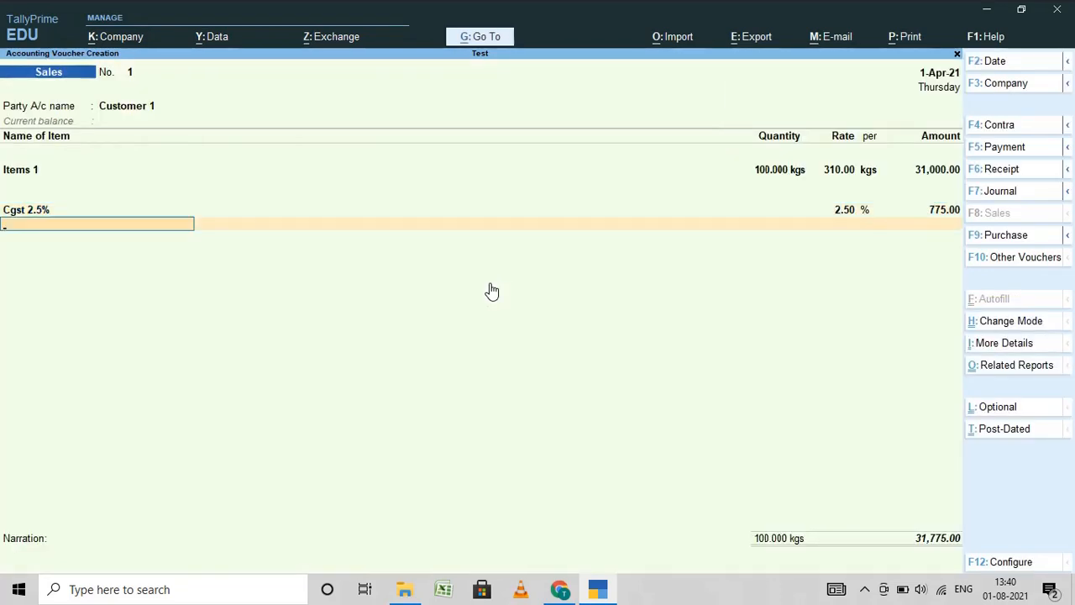
- Create a new ledger named Sgst 2.5% for the voucher line below Cgst 2.5%, without an alias
type("s")
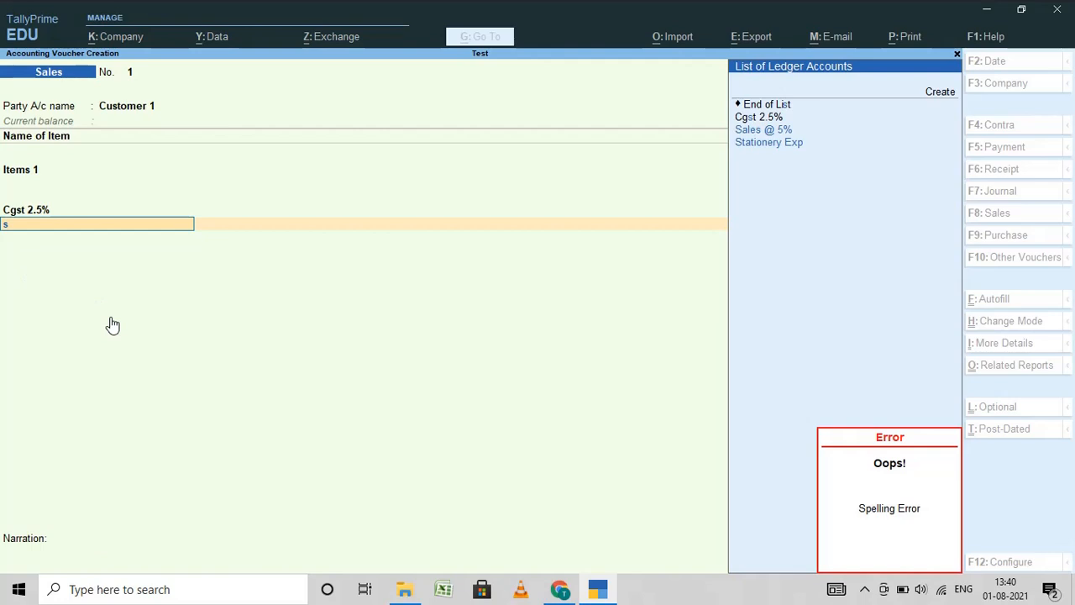
key("alt+c")
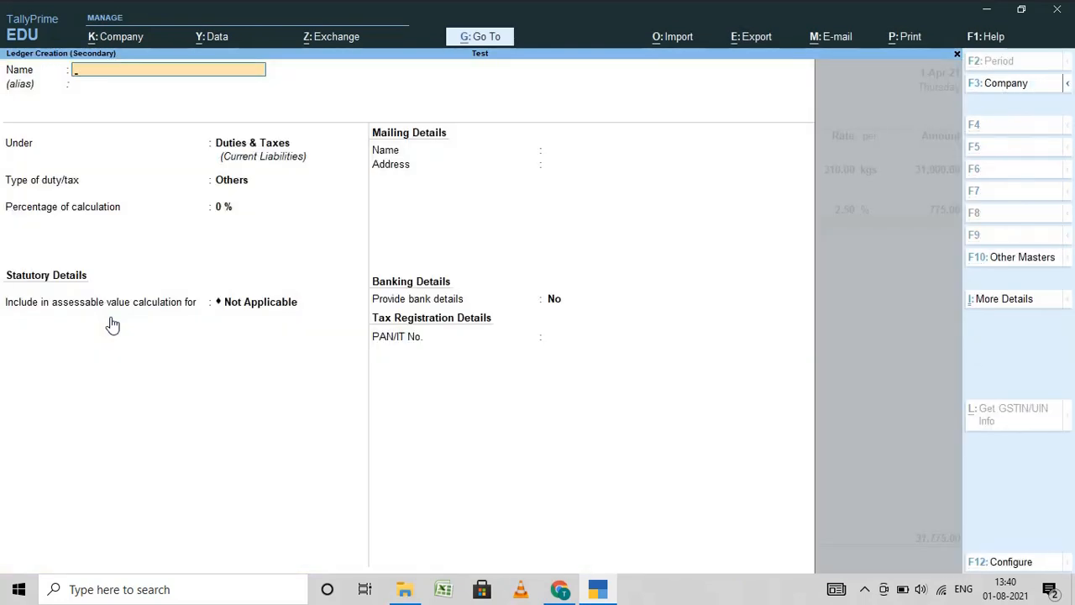
type("Sgst")
type(" 22.5")
key("BackSpace")
key("BackSpace")
key("BackSpace")
key("BackSpace")
type("2.5%")
key("Return")
key("Return")
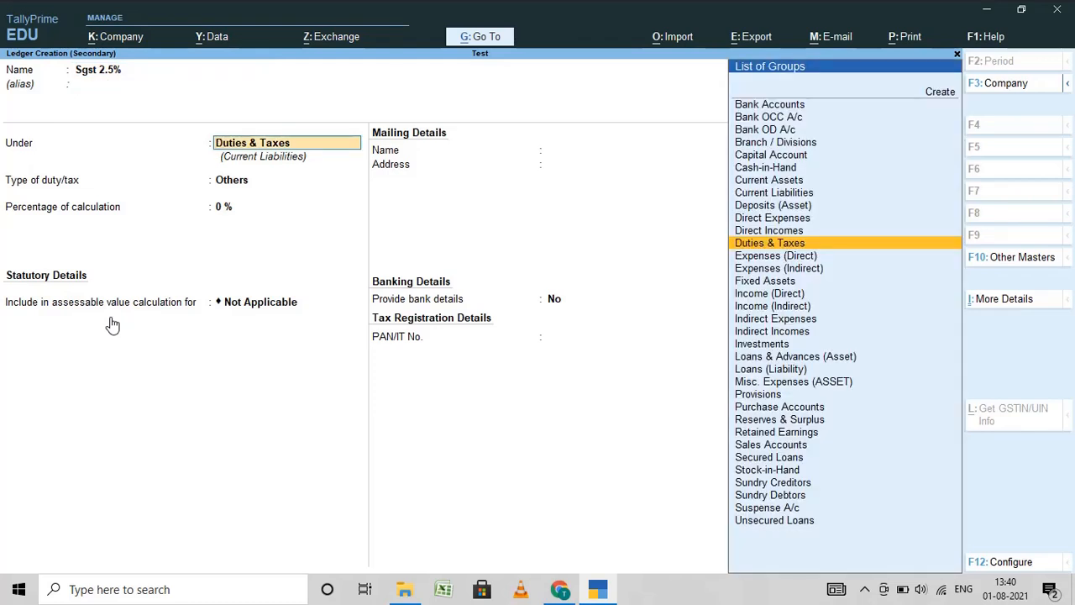
- Keep the Sgst 2.5% ledger under Duties & Taxes and set its duty type to GST with tax type State Tax
key("Return")
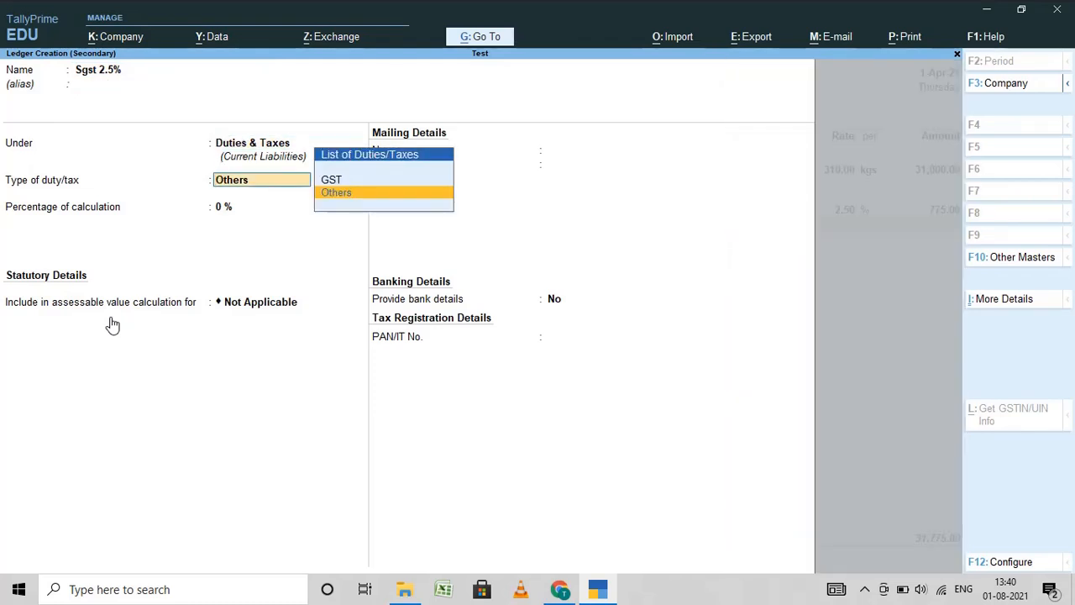
key("Up")
key("Return")
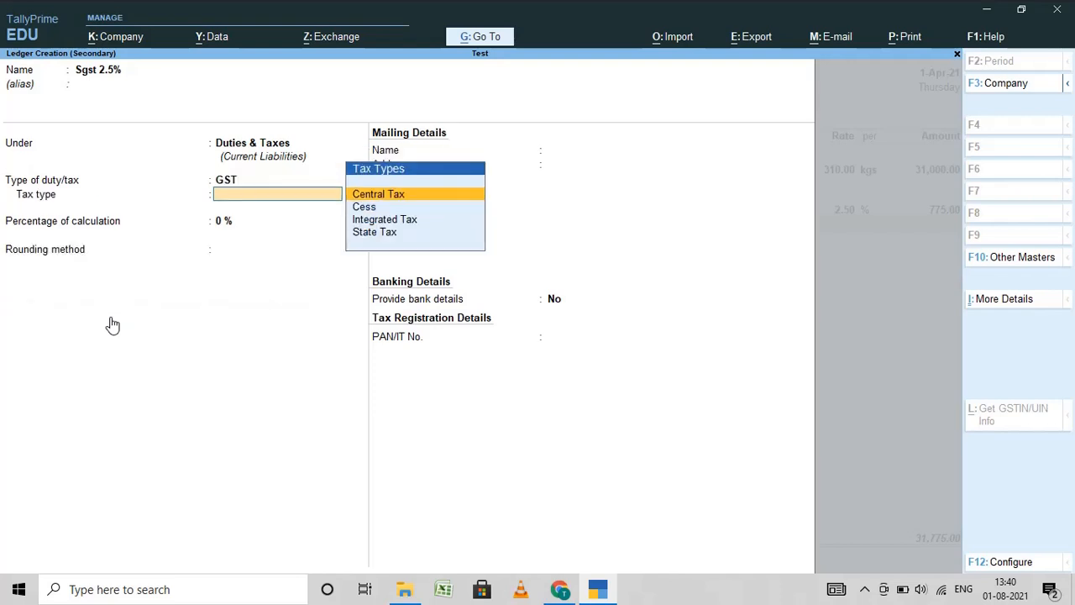
key("Down")
key("Down")
key("Down")
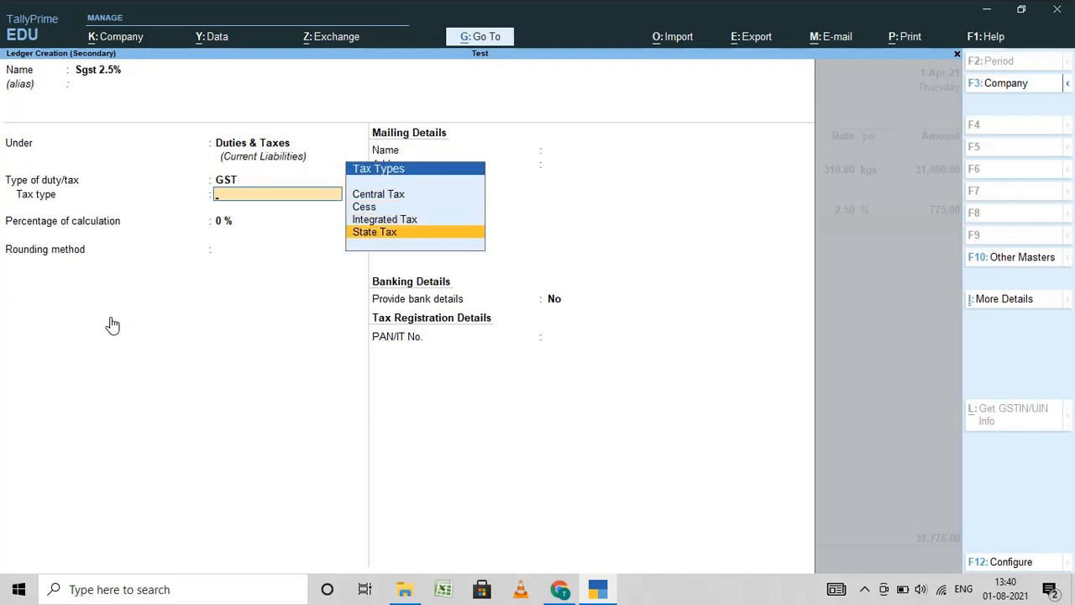
key("Return")
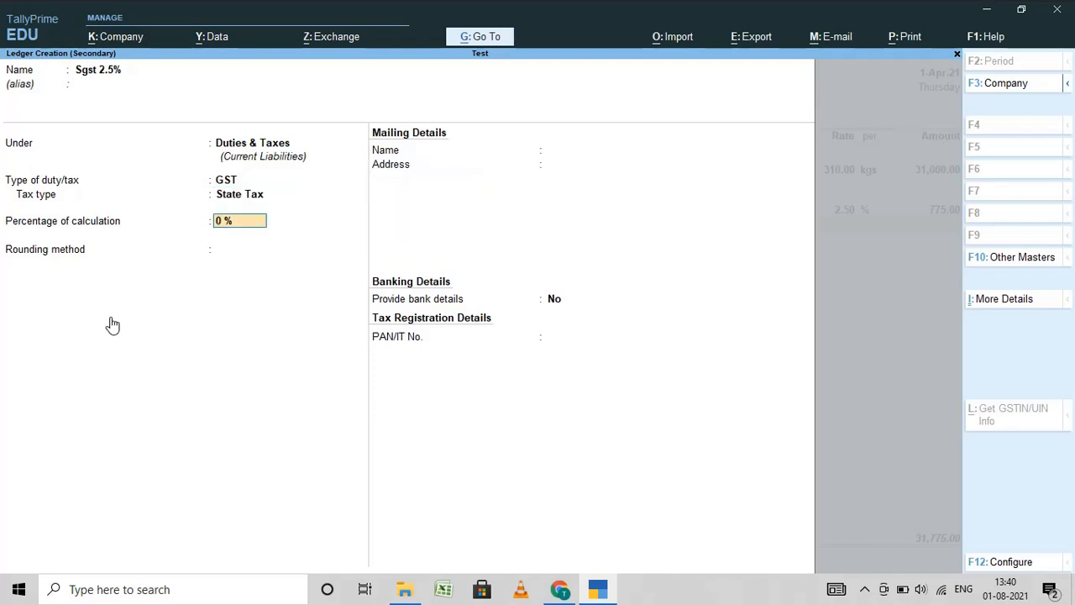
- Save the Sgst 2.5% ledger at 2.5% with rounding method Not Applicable and accept its amount in the voucher
type("2.5")
key("Return")
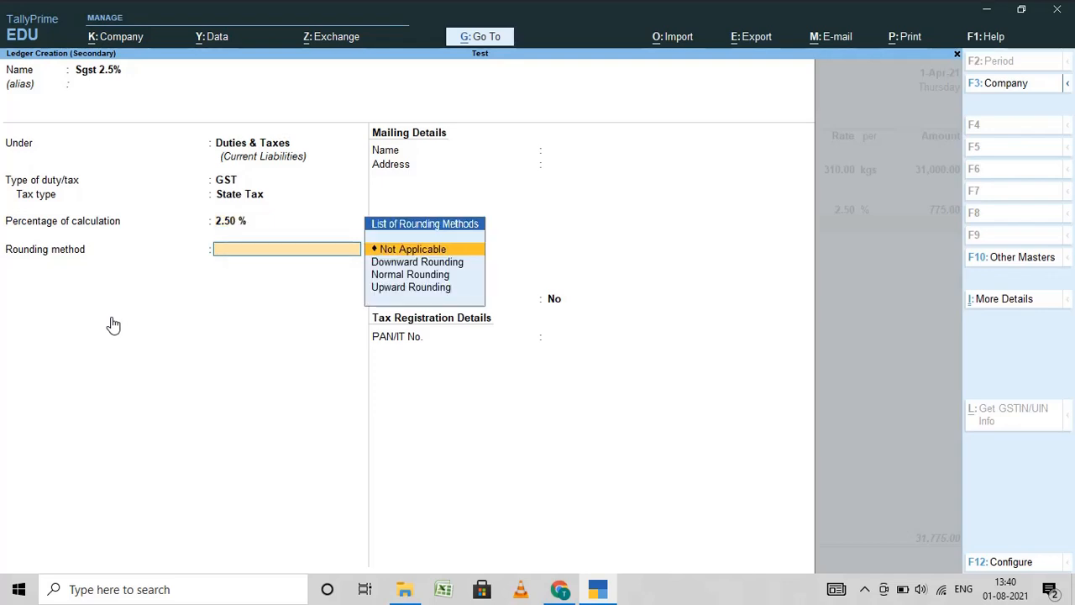
key("Return")
key("Return")
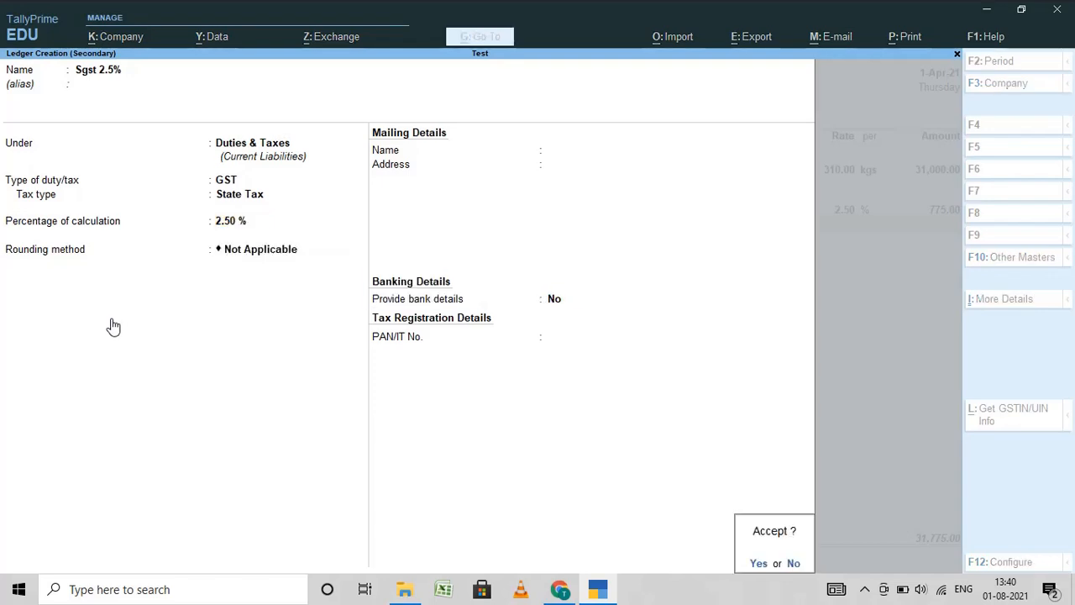
key("Return")
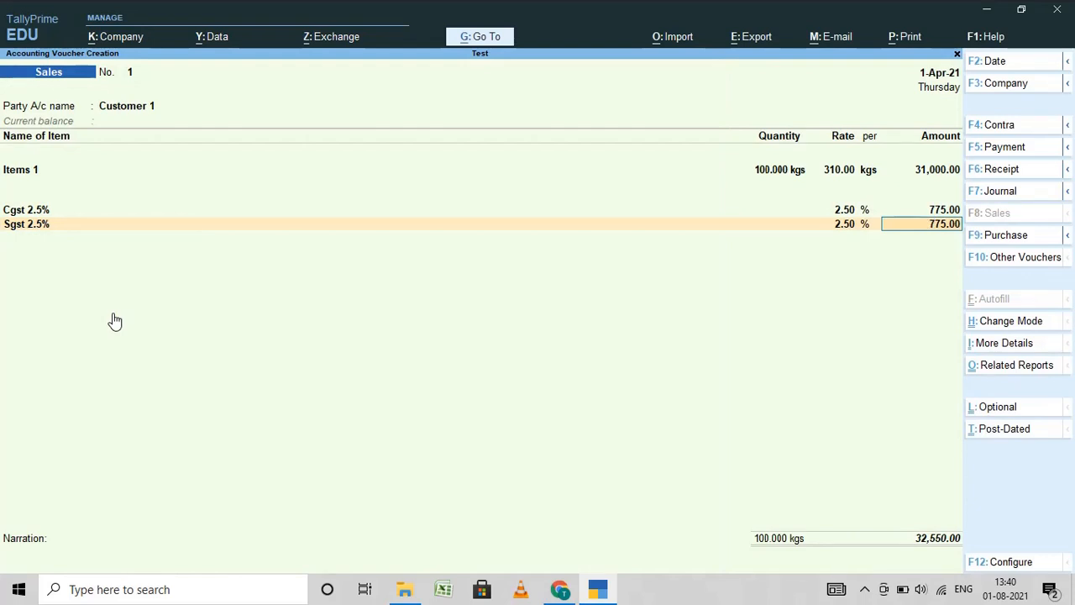
key("Return")
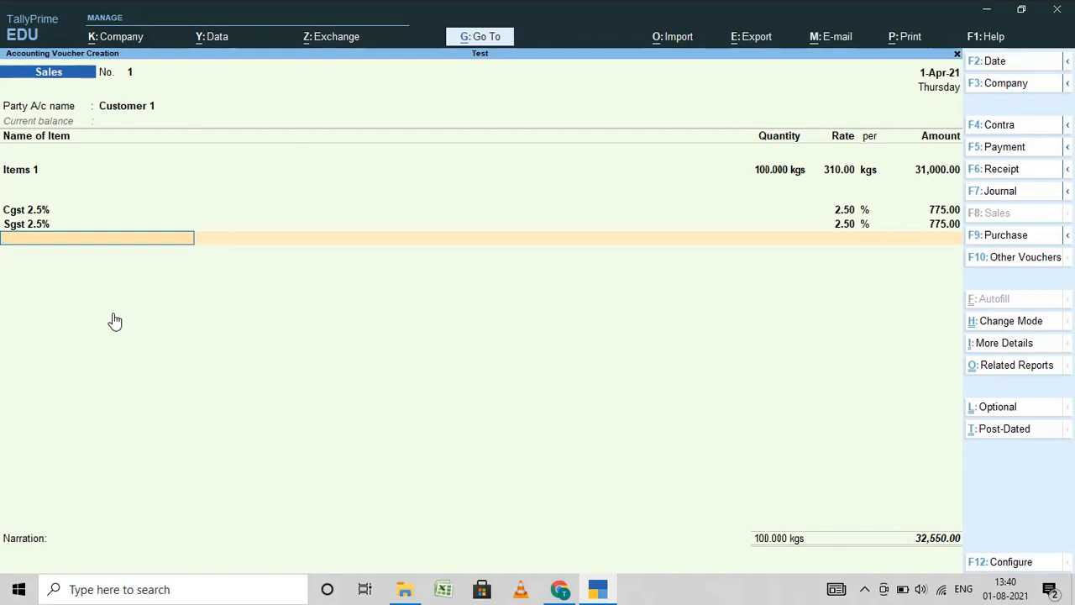
- End the voucher's ledger lines, leave the narration blank and save the sales voucher
key("Return")
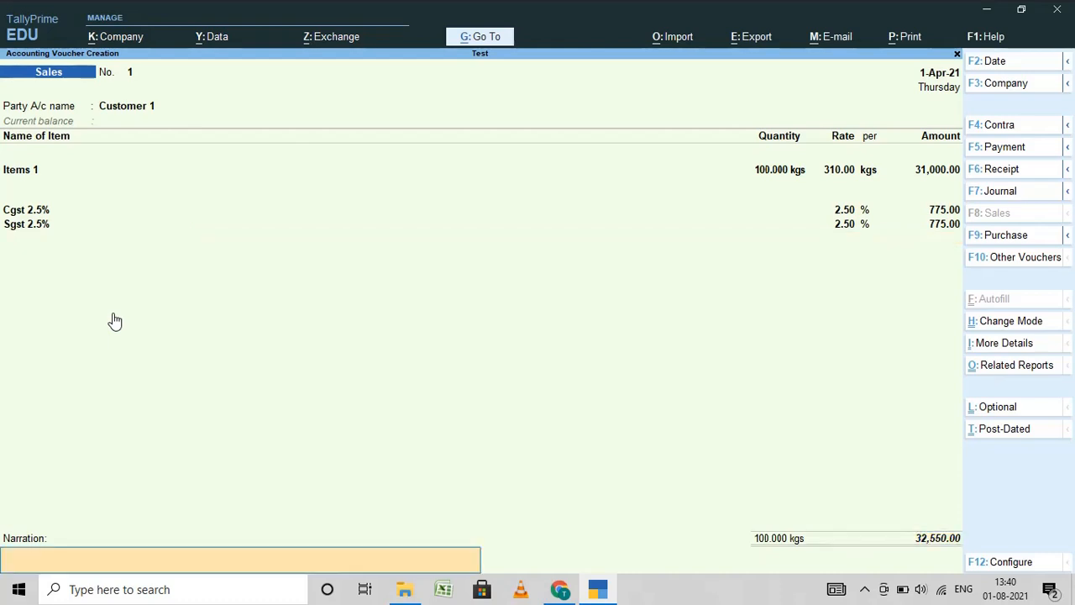
key("Return")
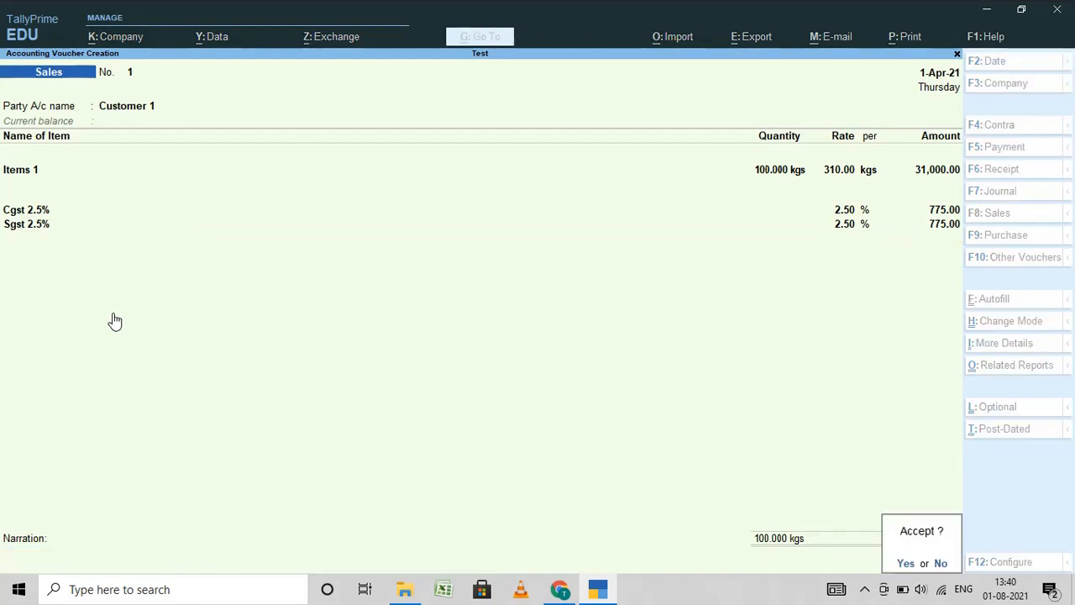
key("Return")
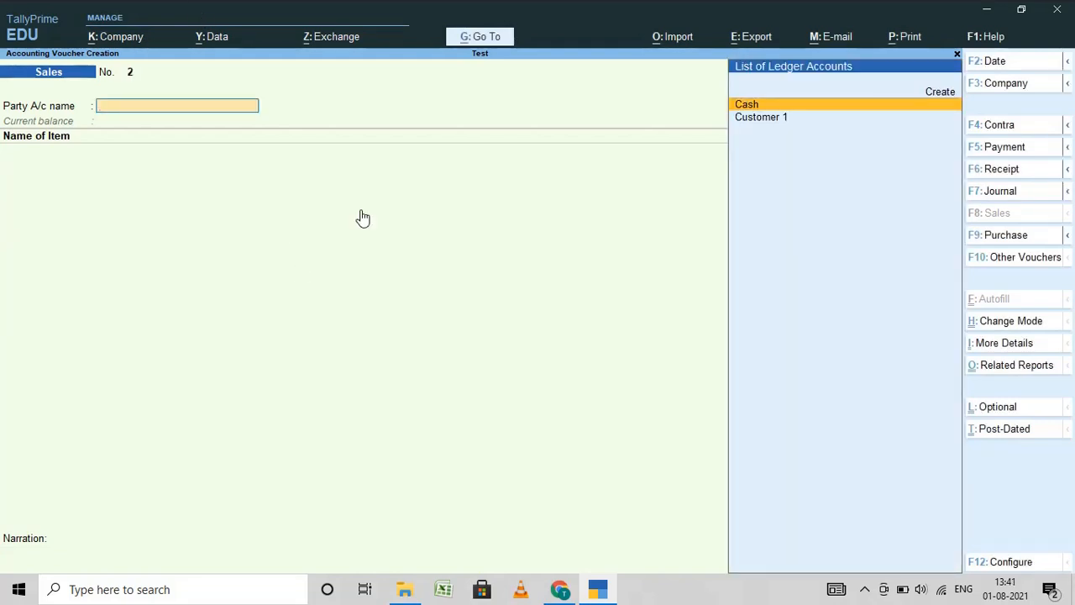
- Switch to a purchase voucher and start a new party ledger named Supplier 1, without an alias
left_click(1005, 239)
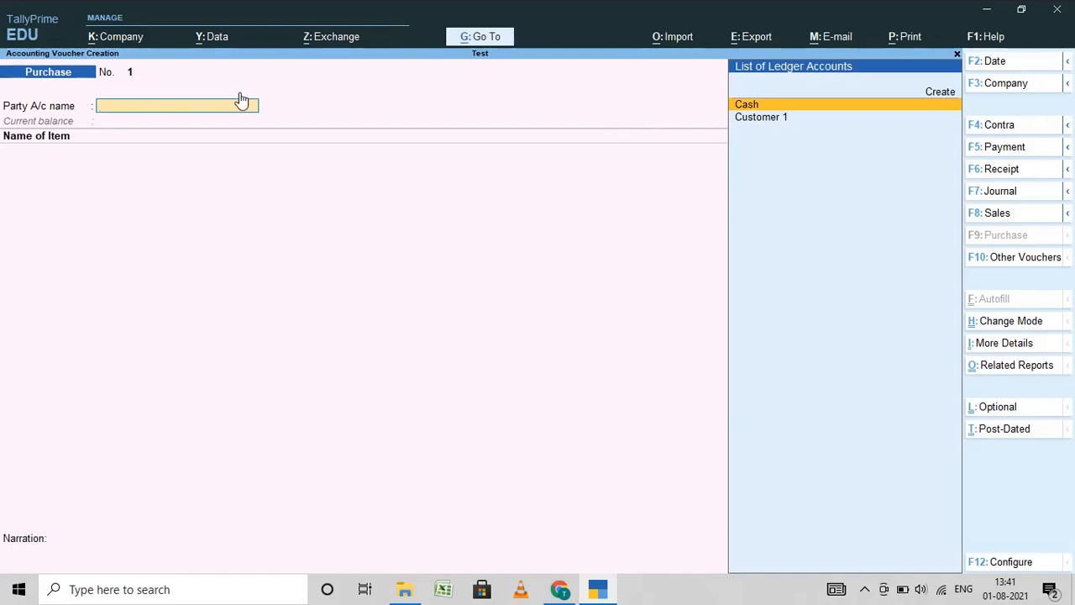
type("S")
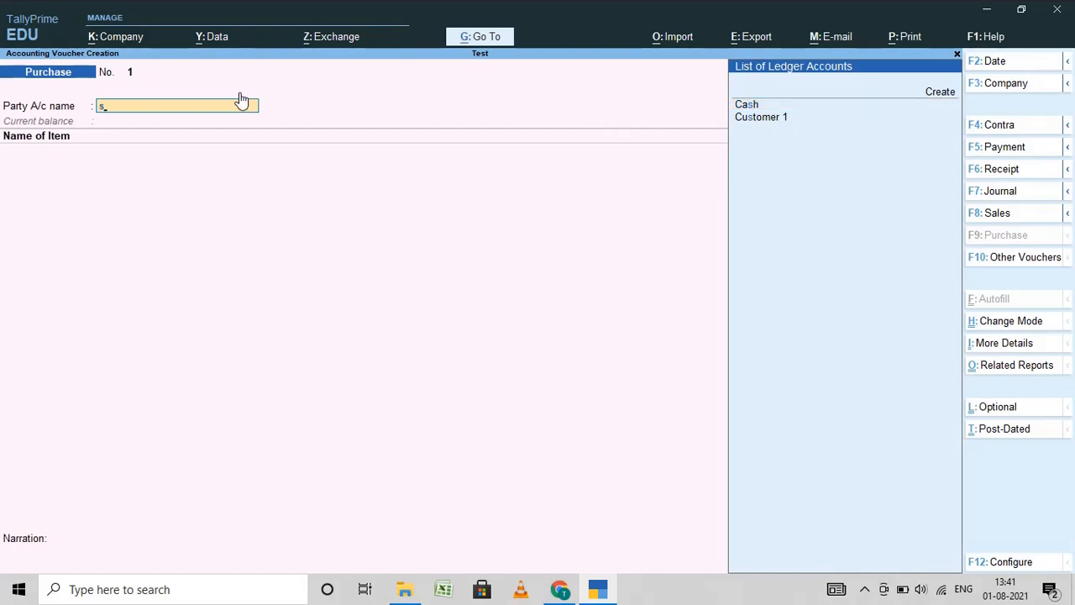
key("Return")
key("Return")
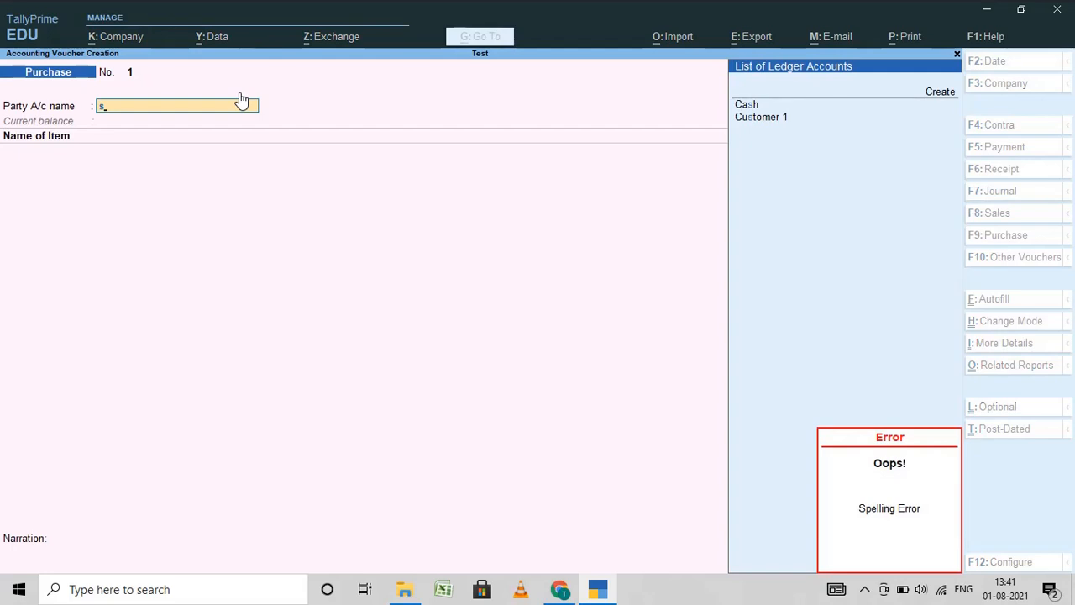
key("alt+c")
type("Suppl")
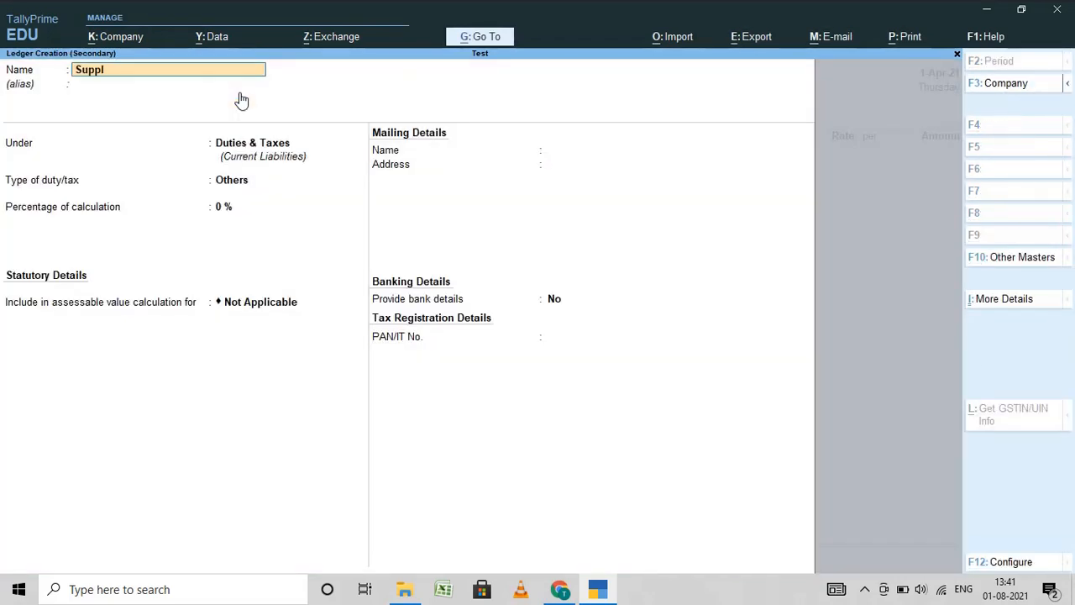
type("ier 1")
key("Return")
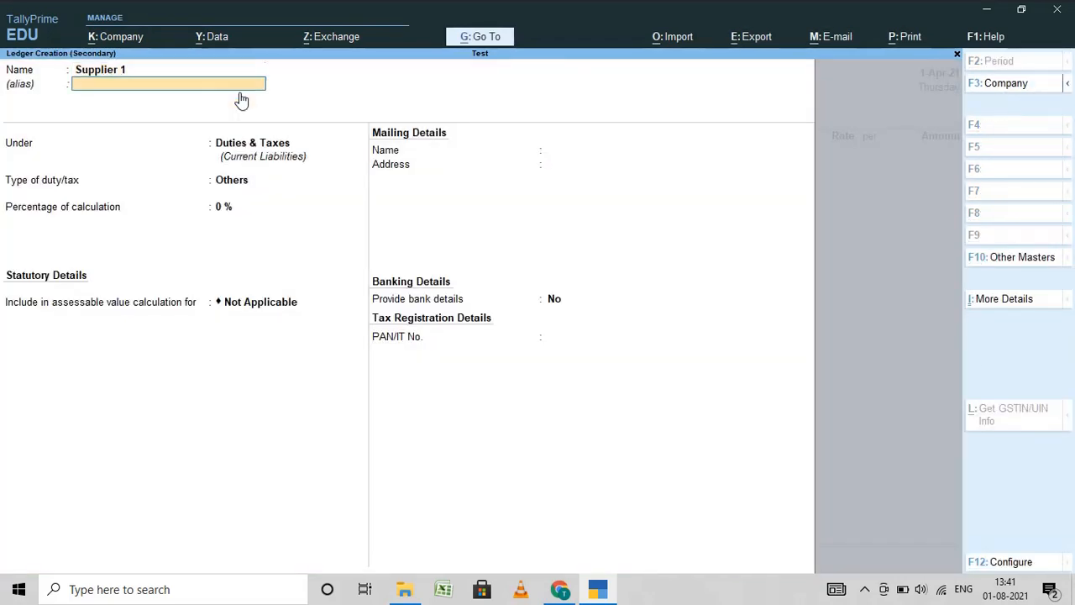
key("Return")
- Place the Supplier 1 ledger under Sundry Creditors, keeping bill-by-bill balances on, credit-day checking off and Tamil Nadu, India as its location
type("Sundr")
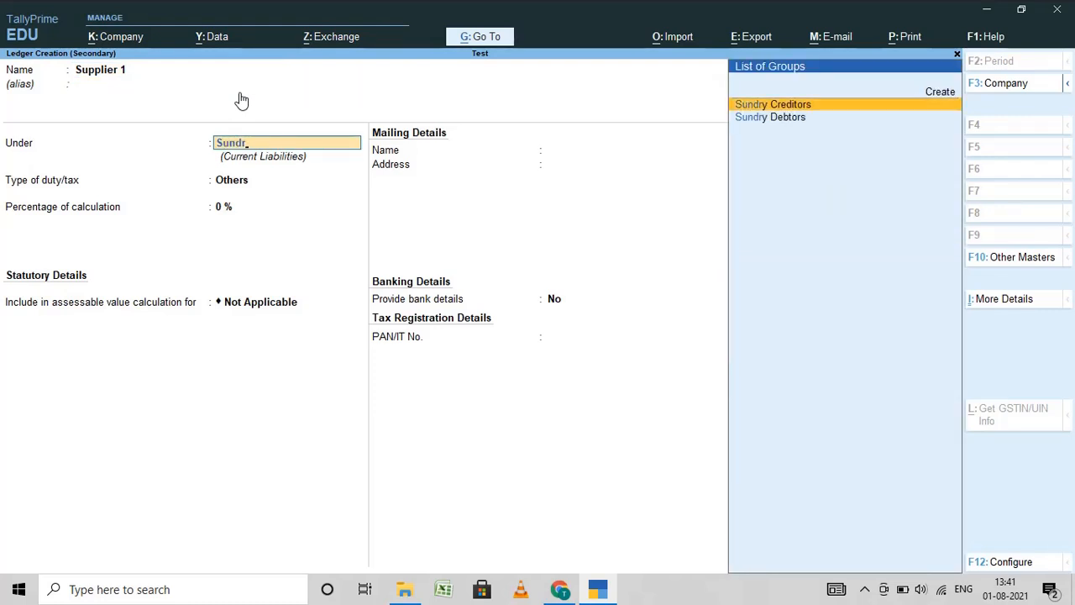
key("Return")
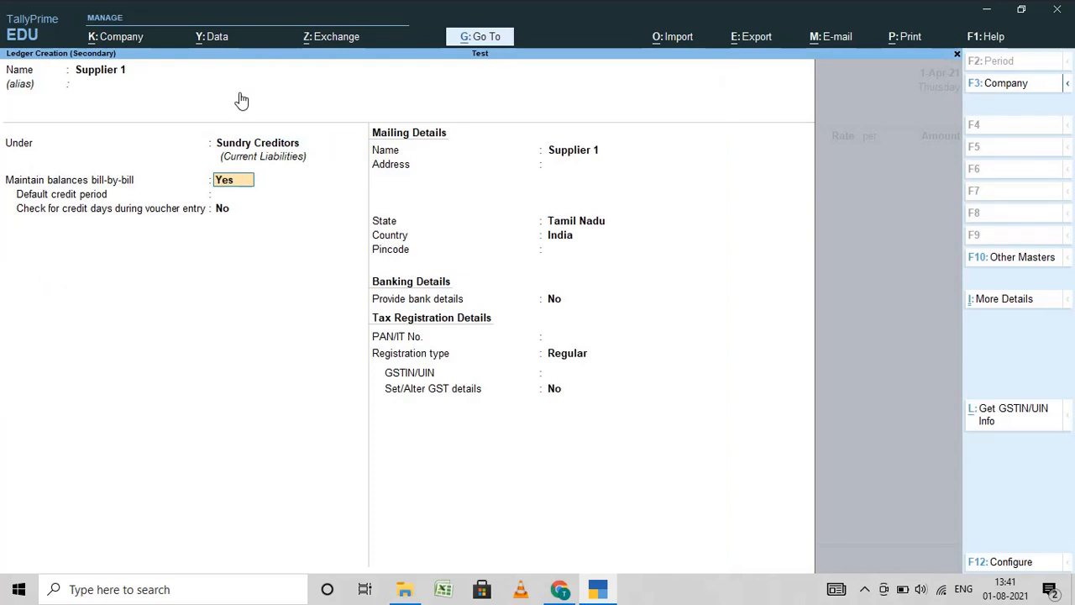
key("Return")
key("Return")
key("Return")
key("Return")
key("Return")
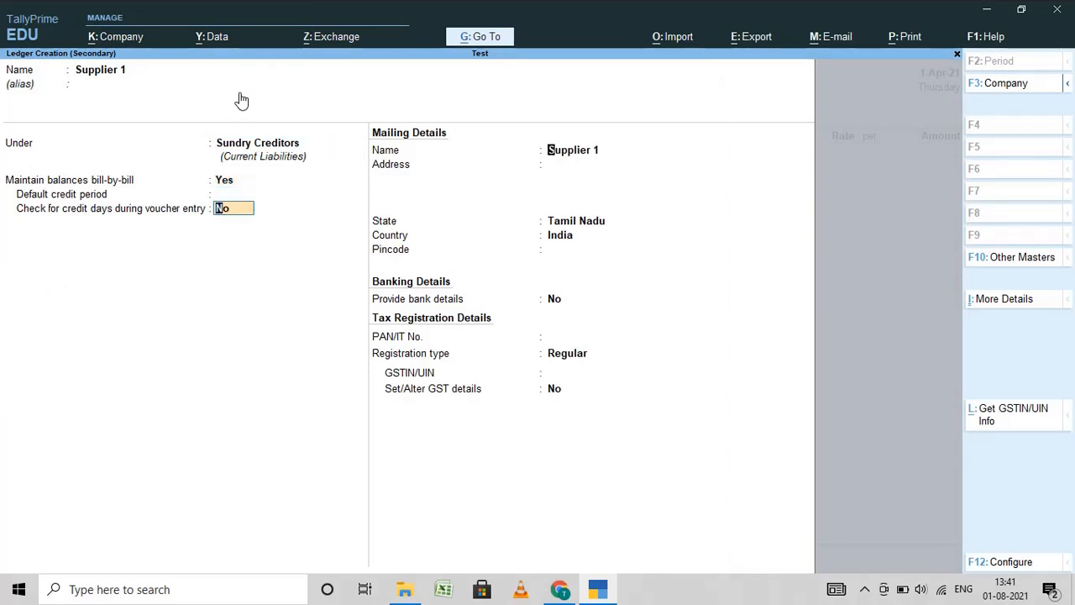
key("Return")
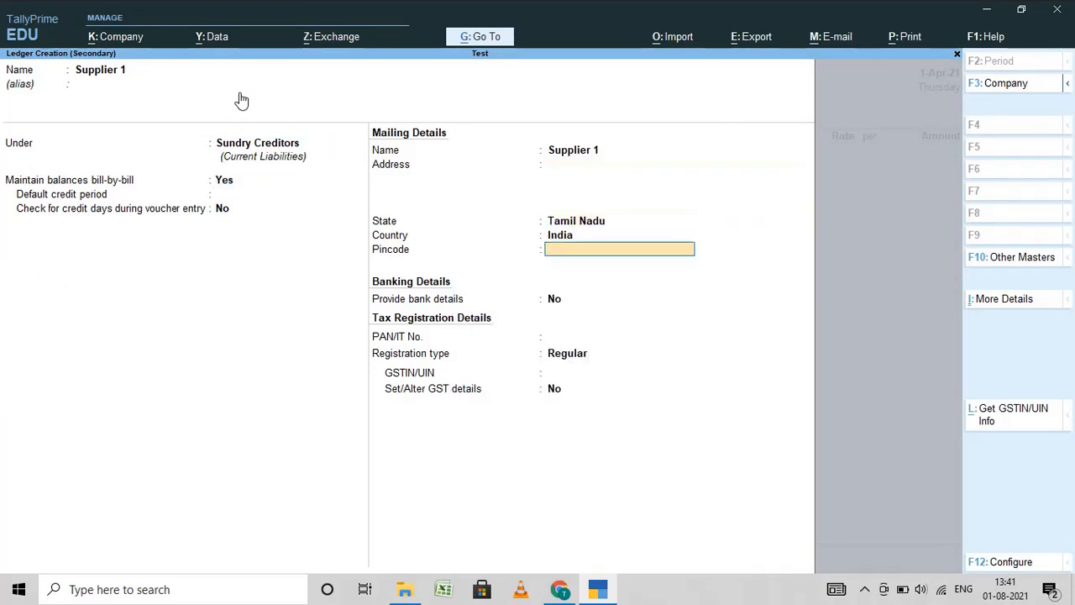
- Leave the pincode, bank details, PAN and GSTIN unfilled, keep the registration type Regular and save the Supplier 1 ledger
key("Return")
key("Return")
key("Return")
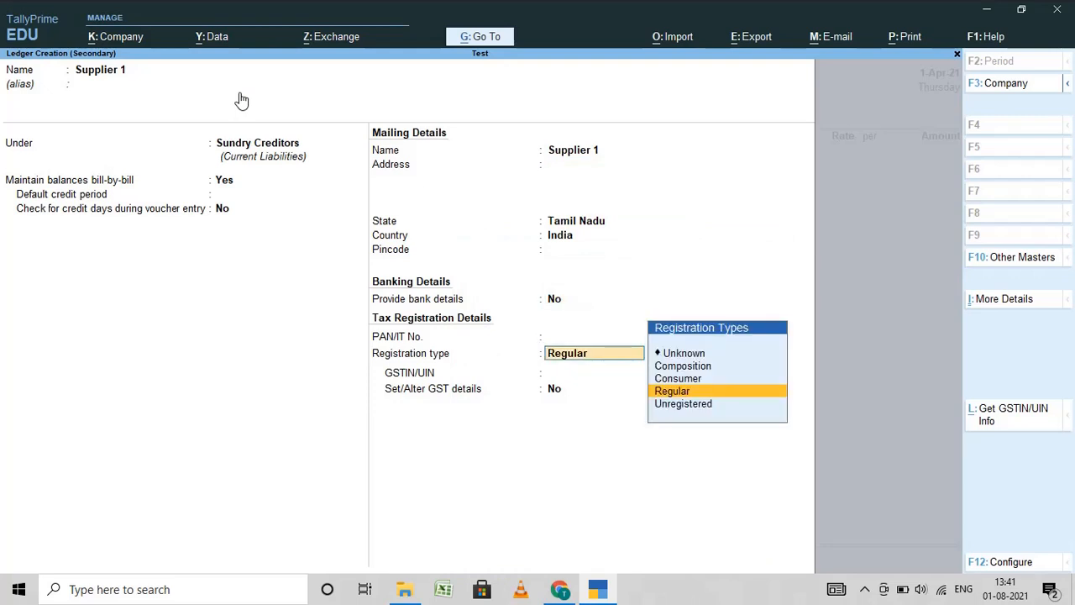
key("Return")
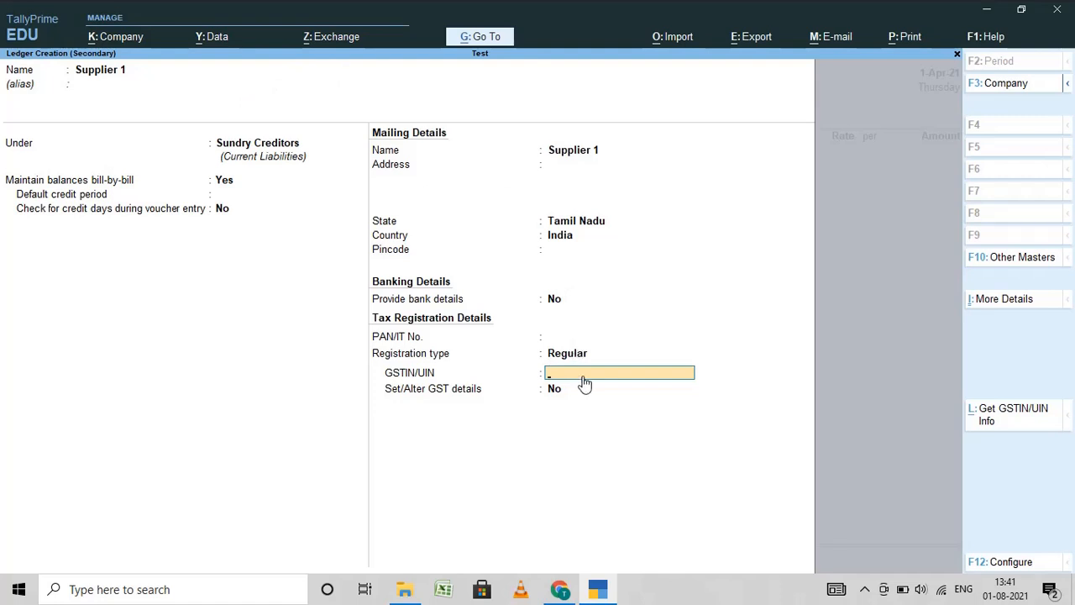
key("Return")
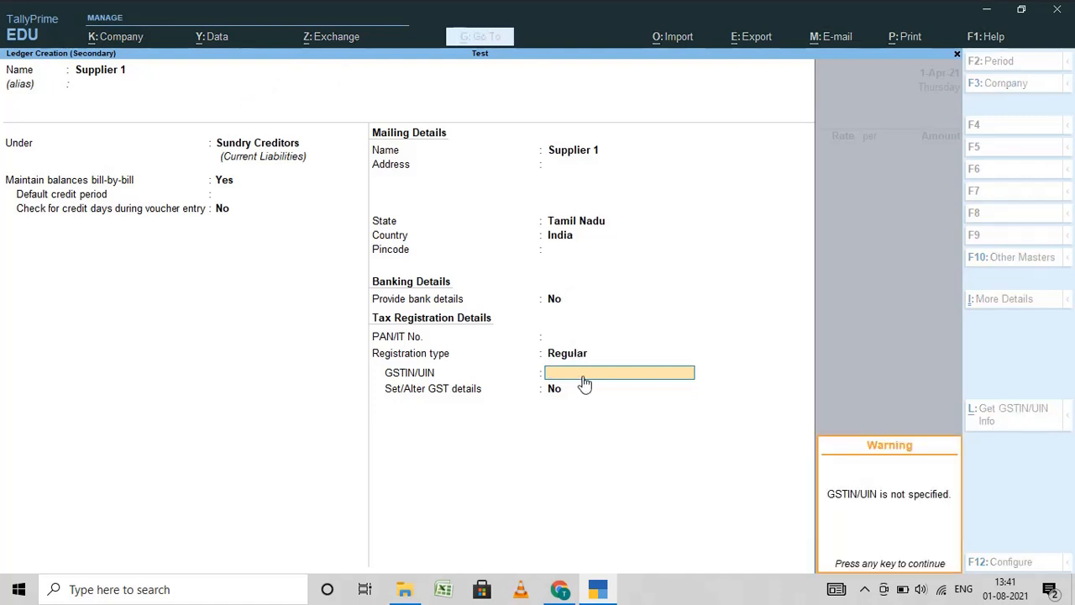
key("Return")
key("Return")
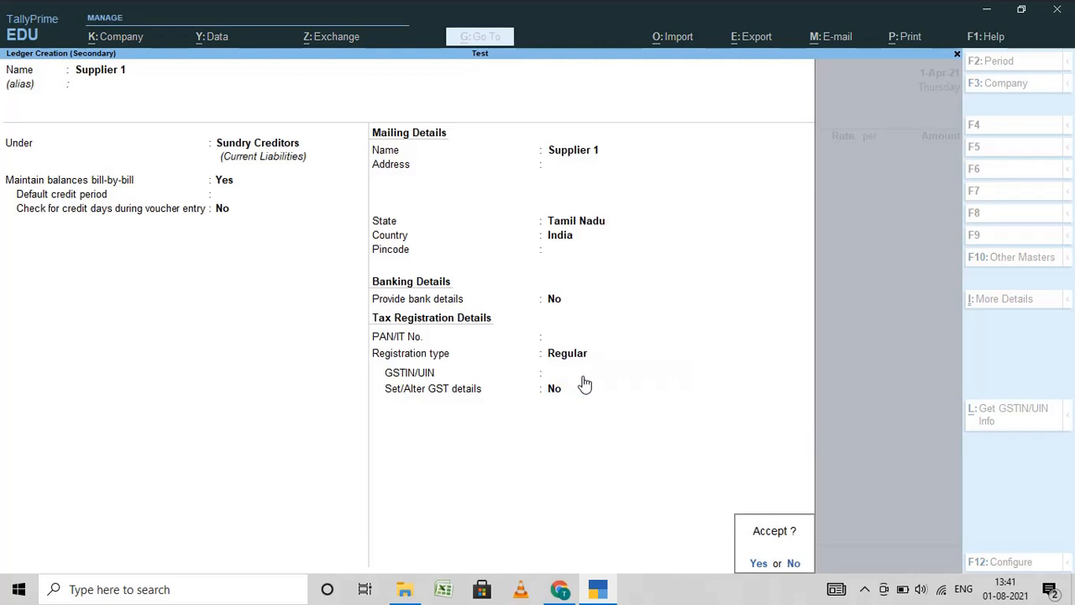
key("Return")
- Leave all receipt details of the purchase voucher blank, from the receipt note number through the motor vehicle number
key("Return")
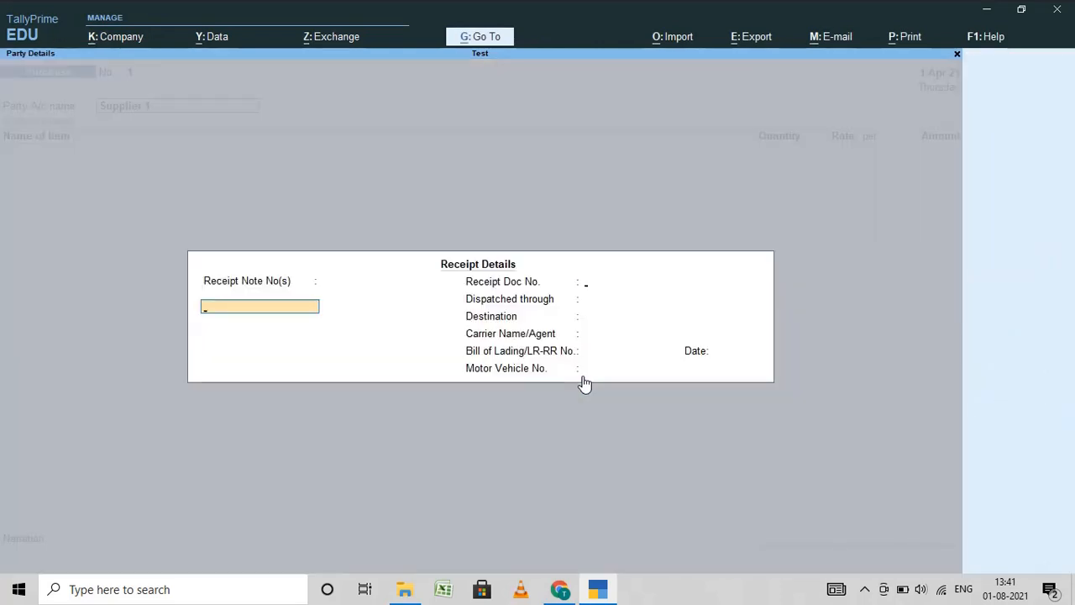
key("Return")
key("Return")
key("Return")
key("Return")
key("Return")
key("Return")
key("Return")
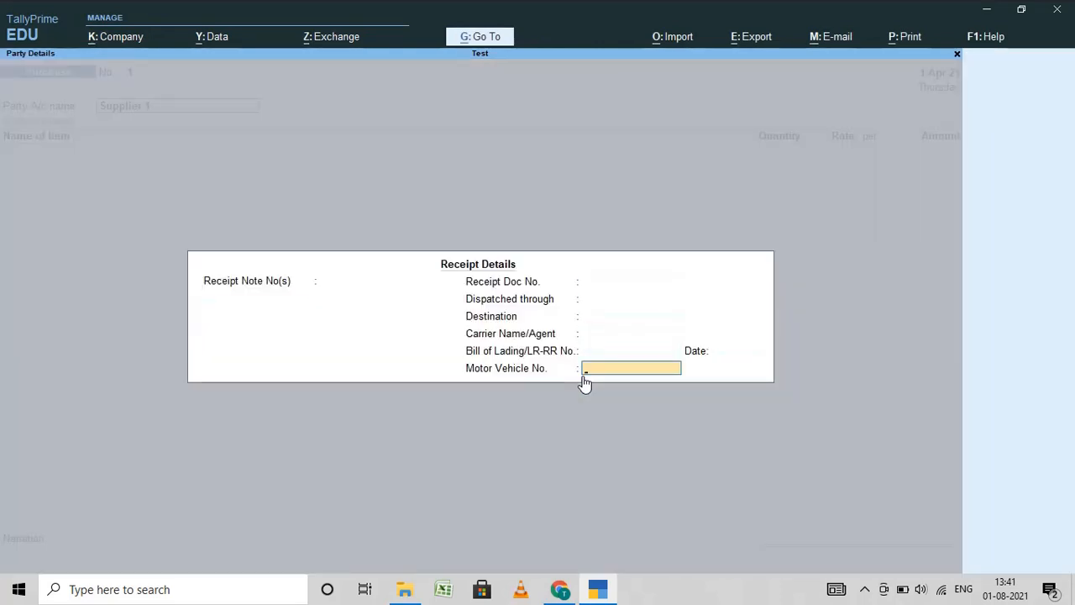
key("Return")
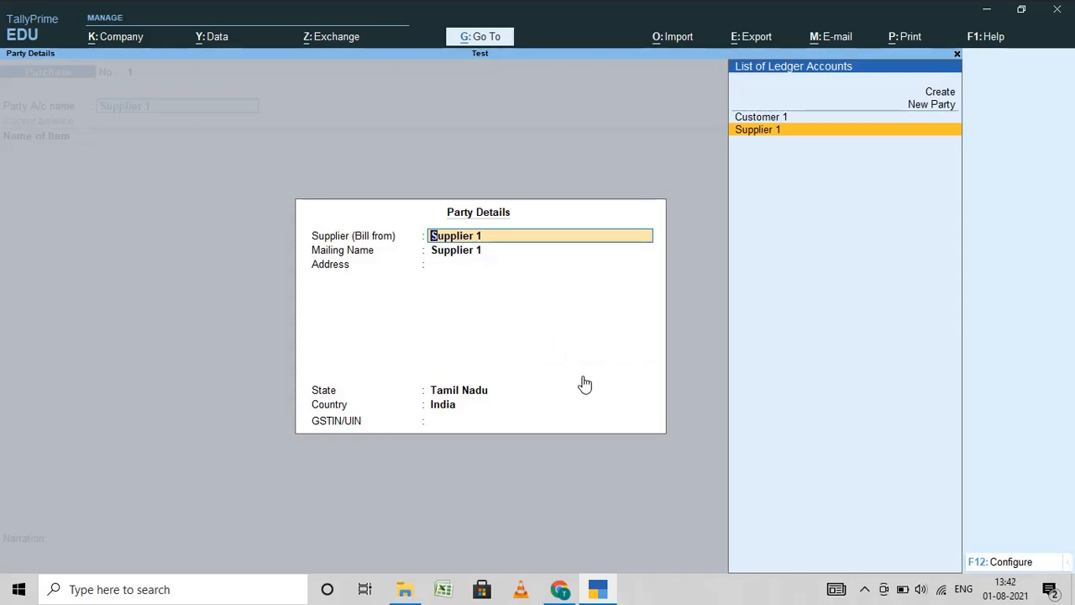
- Select Supplier 1 as the bill-from supplier and accept its party details with Tamil Nadu as the state
key("Up")
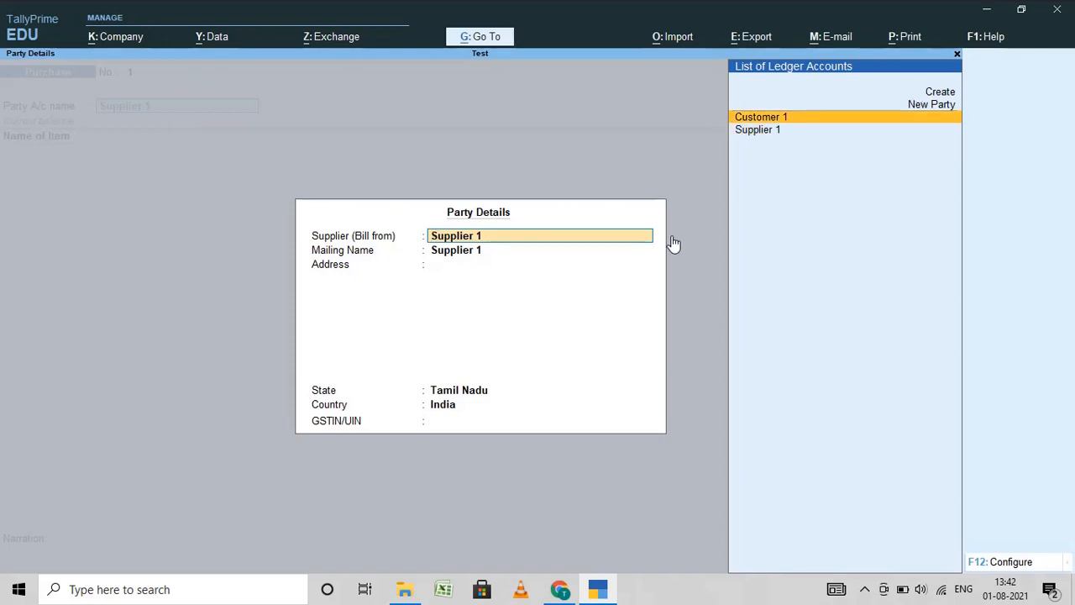
left_click(752, 133)
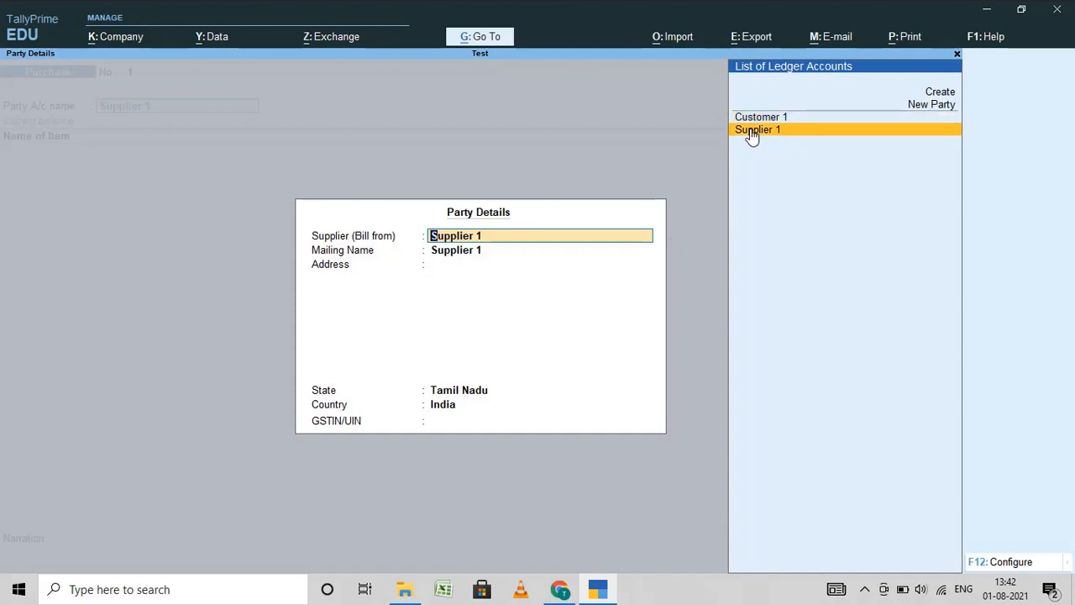
key("Return")
key("Return")
key("Return")
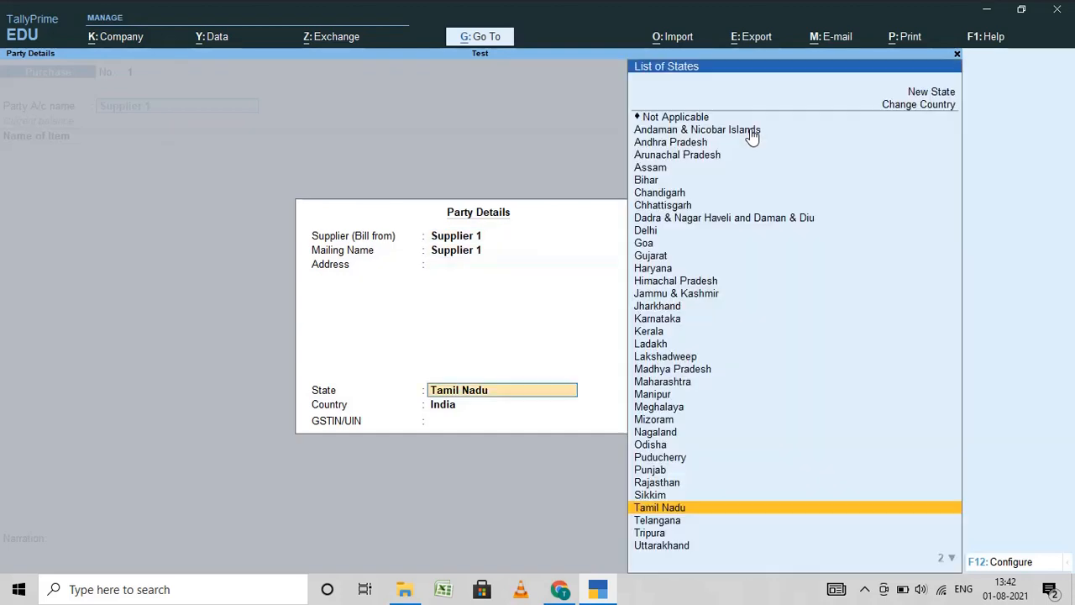
key("Return")
key("Return")
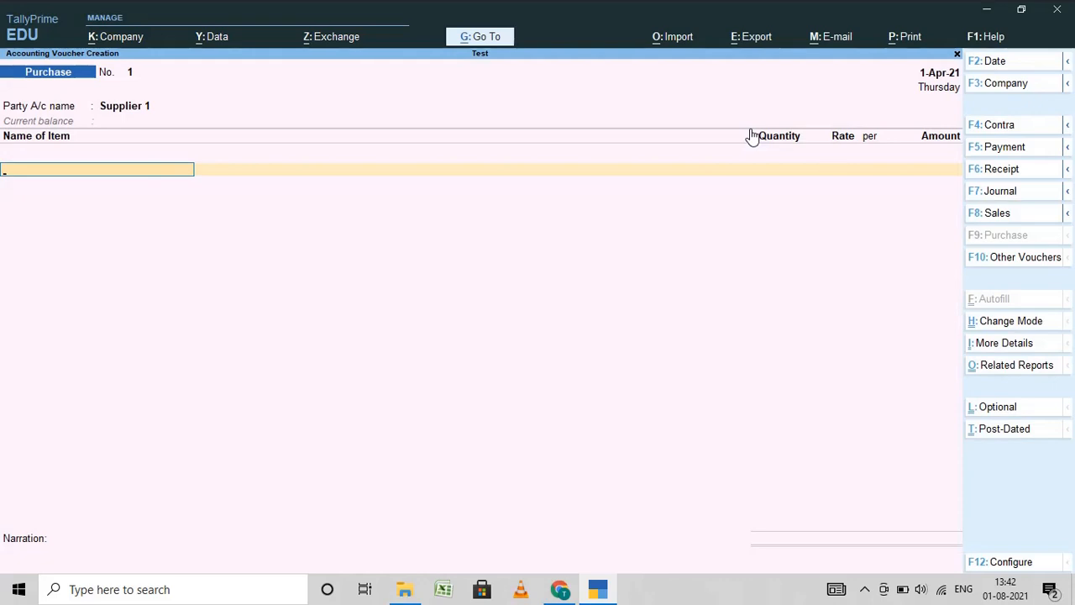
- Add Items 1 to the purchase voucher with a quantity of 300 kgs at a rate of 165 per kg
type("It")
key("Return")
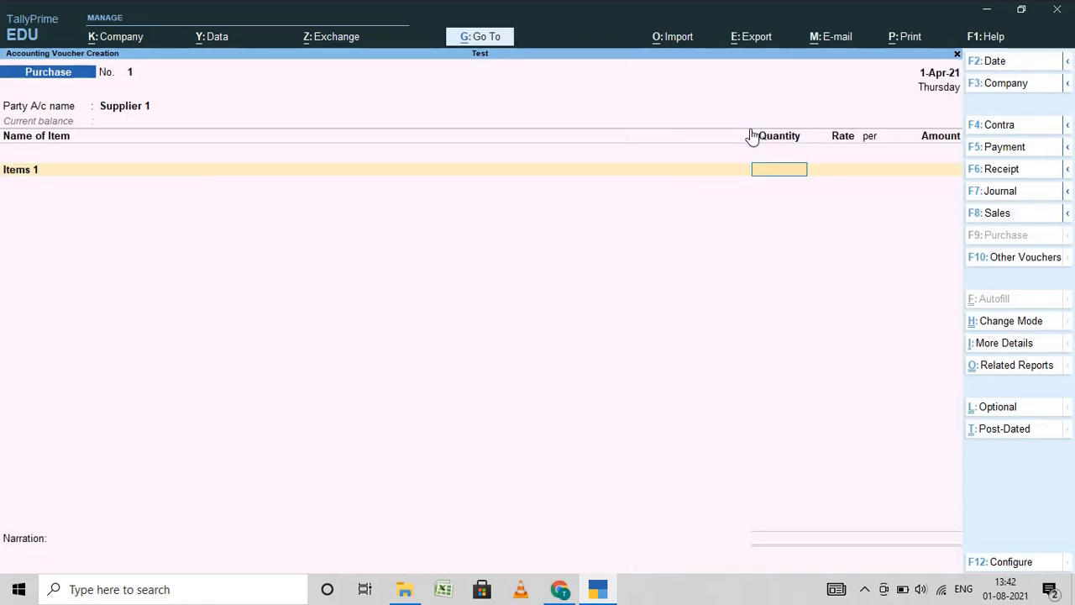
type("300")
key("Return")
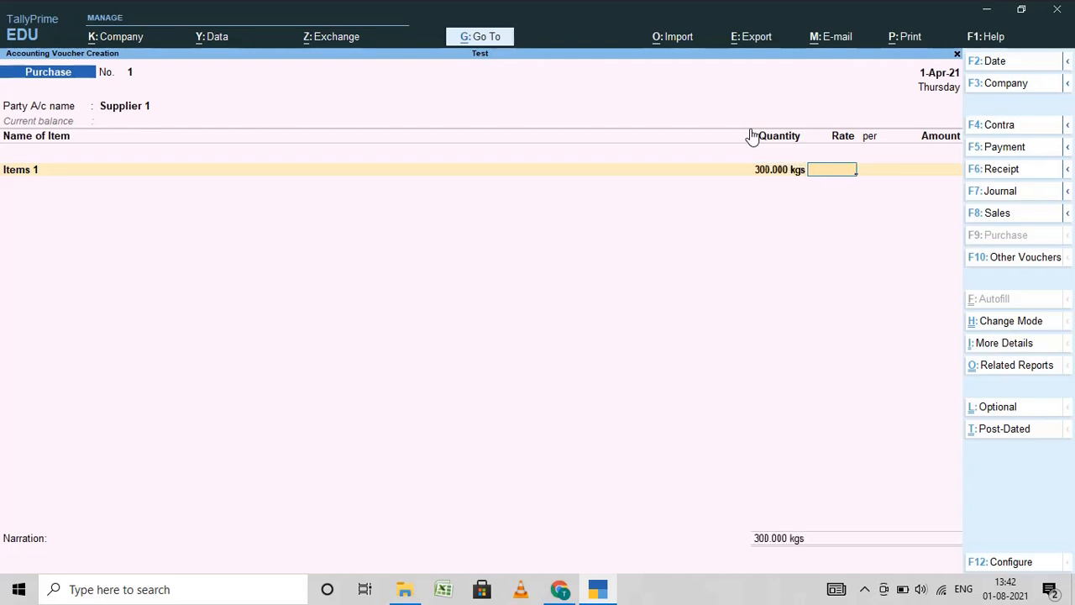
type("165")
key("Return")
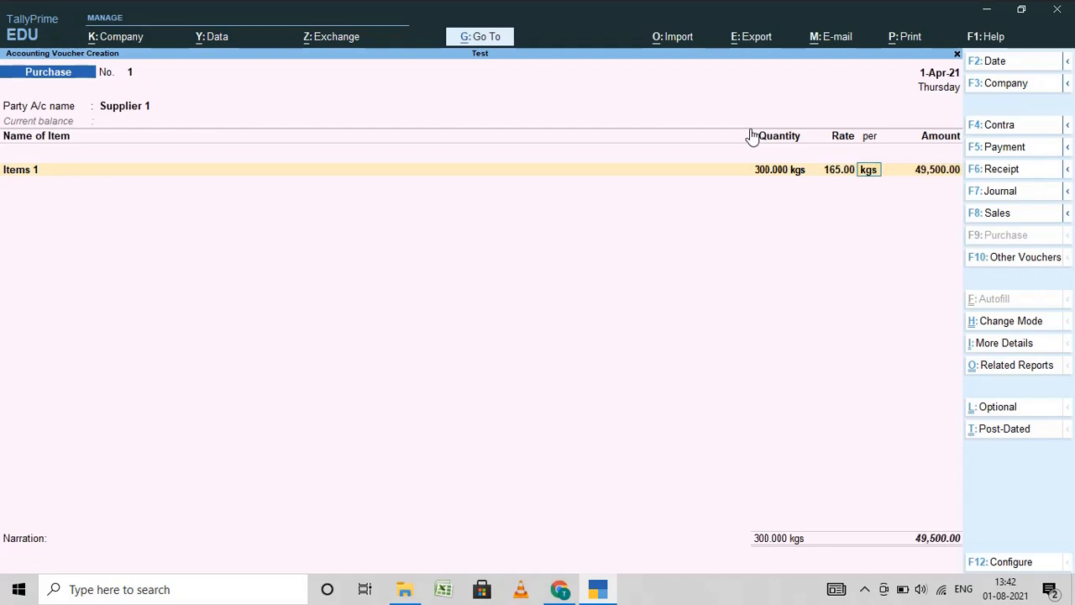
key("Return")
key("Return")
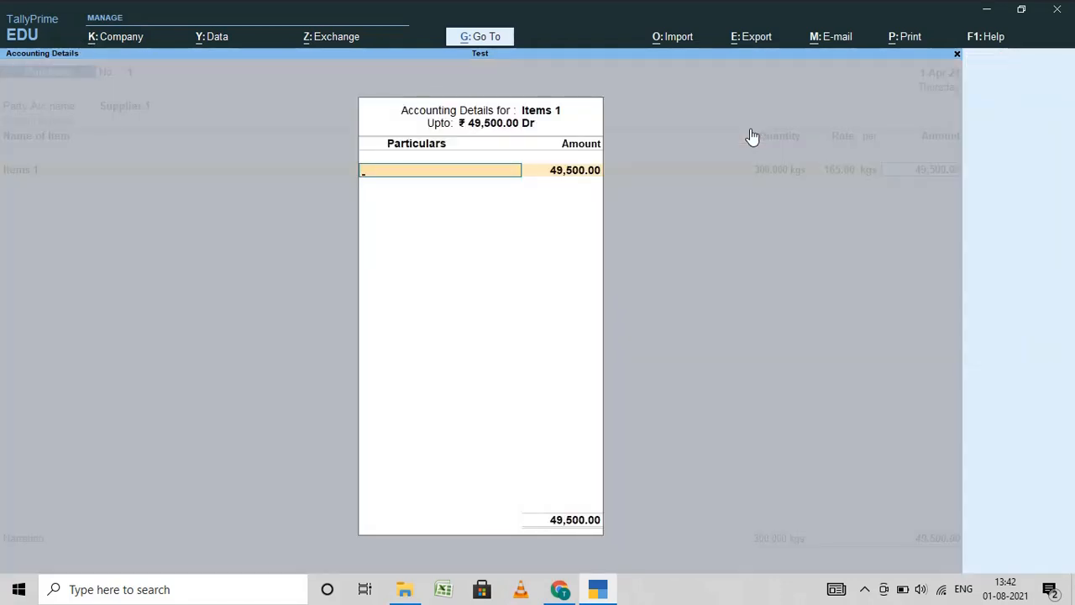
type("c")
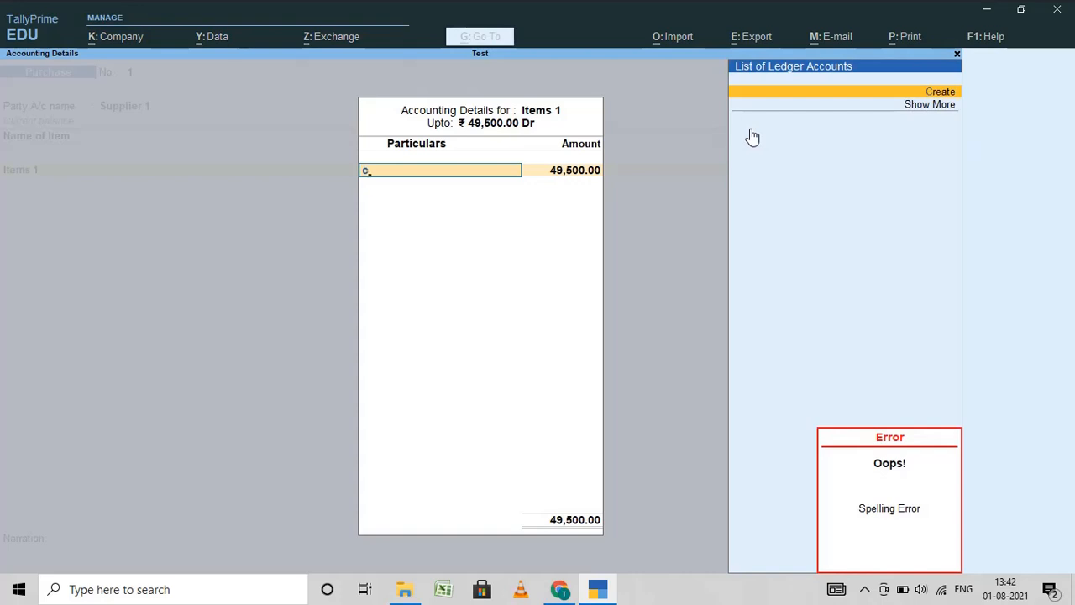
key("BackSpace")
type("s")
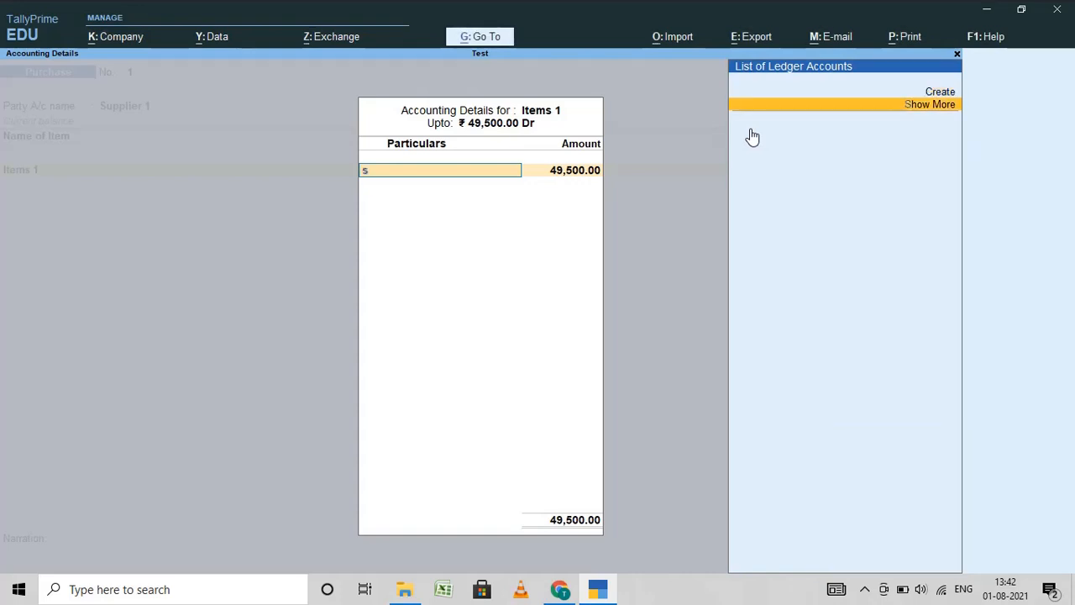
type("g")
key("BackSpace")
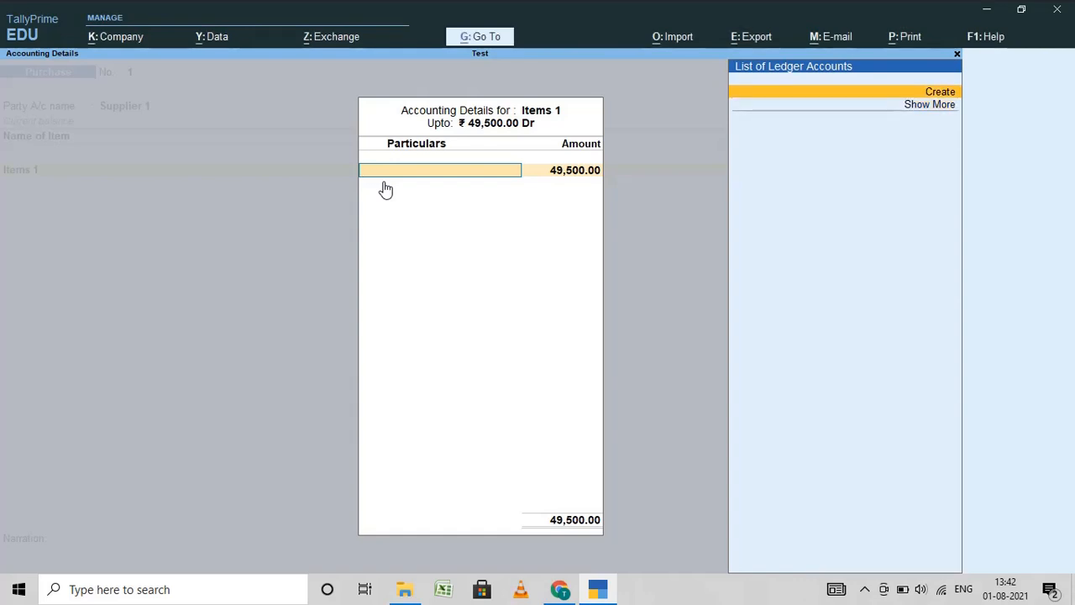
- Create a new ledger named Purchase 5% for the item's accounting details, without an alias
key("Return")
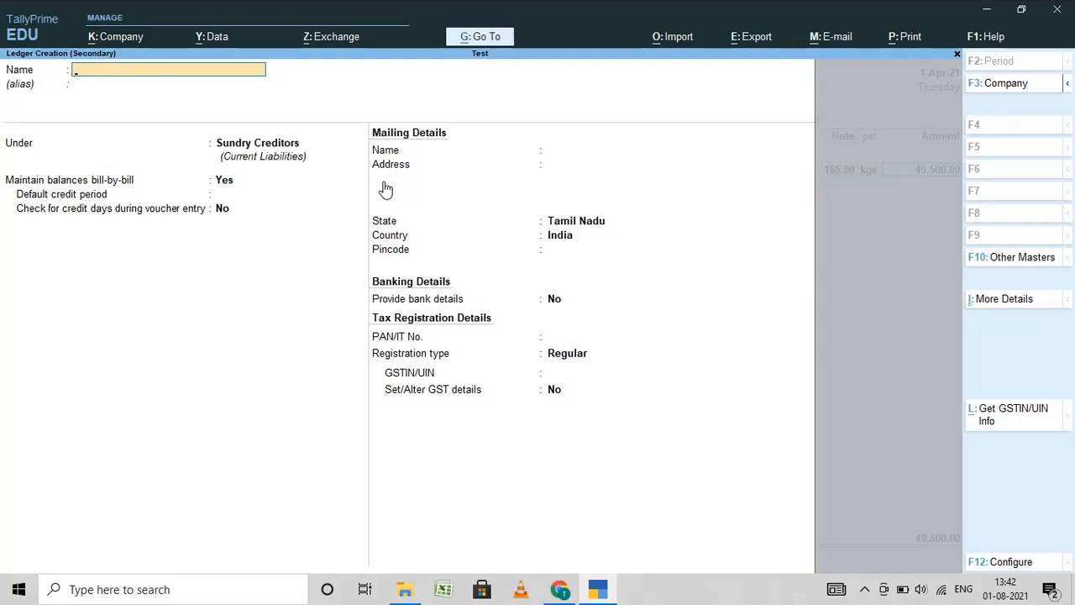
type("Pyrchase")
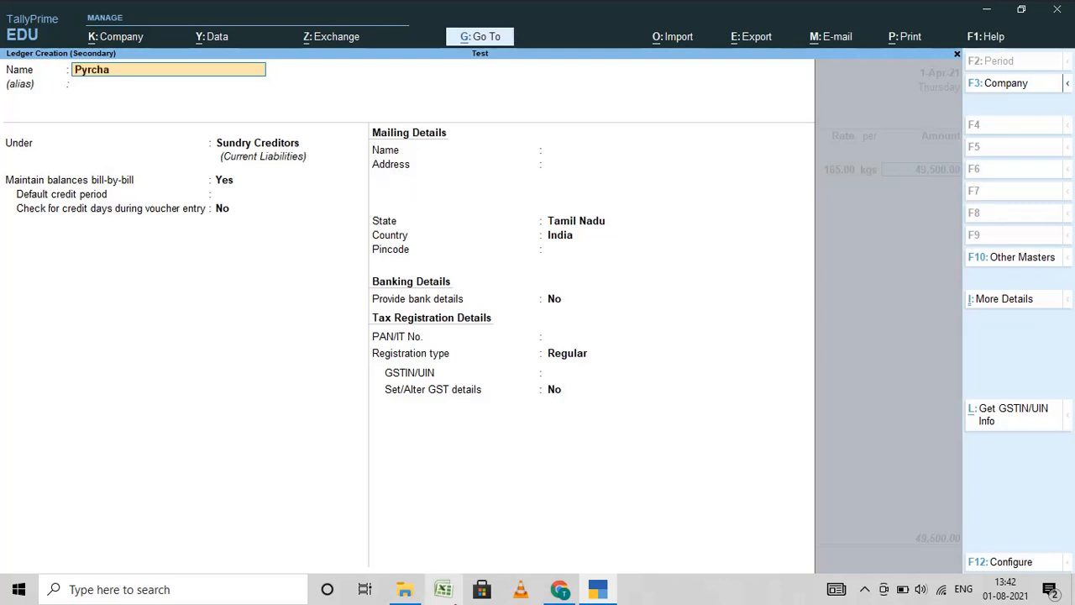
key("BackSpace")
key("BackSpace")
key("BackSpace")
key("BackSpace")
key("BackSpace")
key("BackSpace")
key("BackSpace")
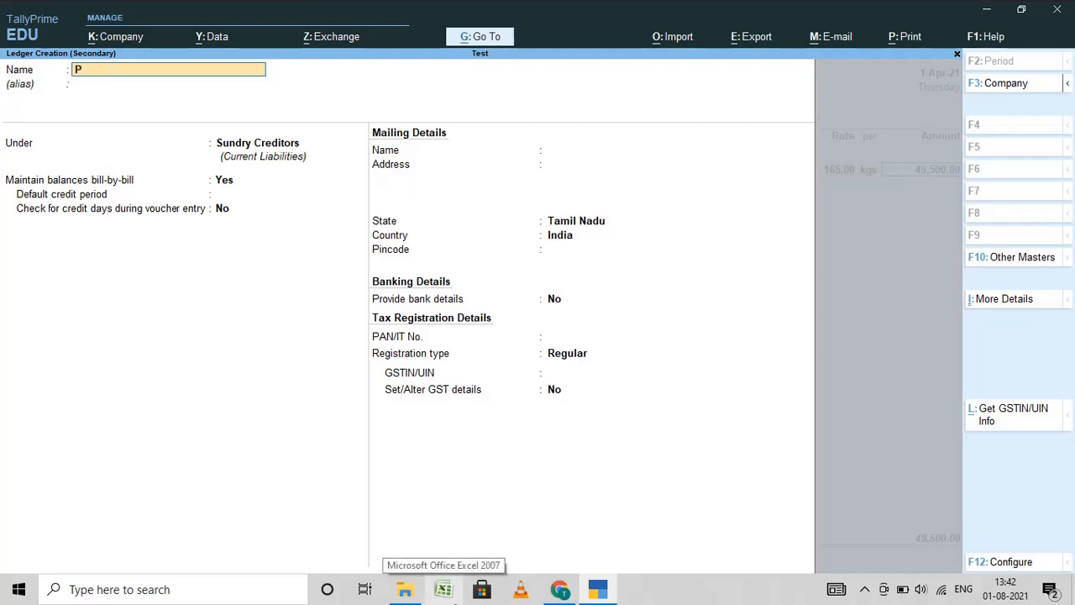
type("urchase 5")
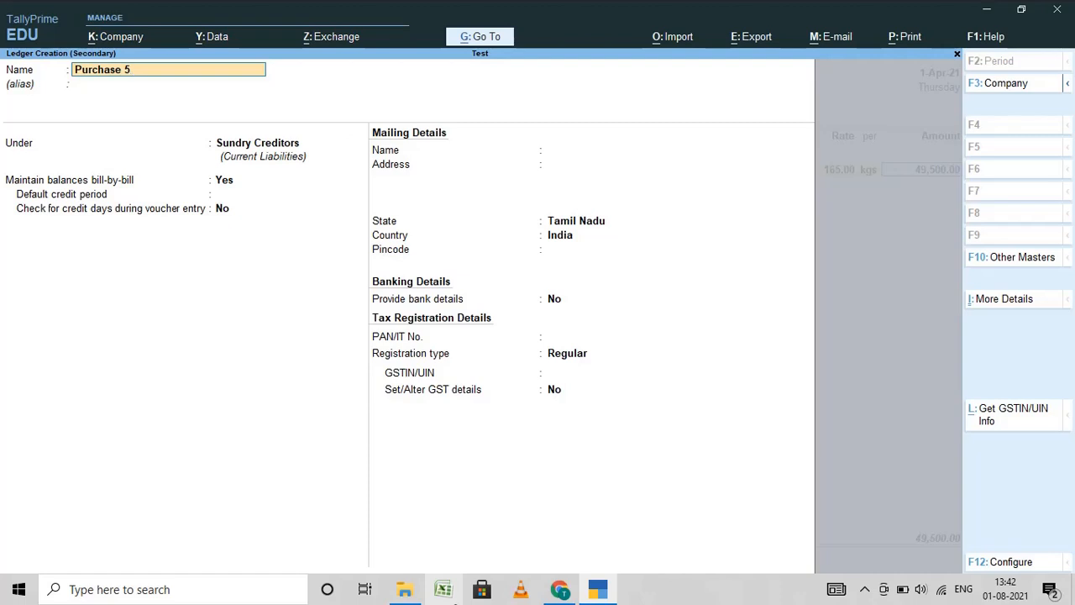
type("%")
key("Return")
key("Return")
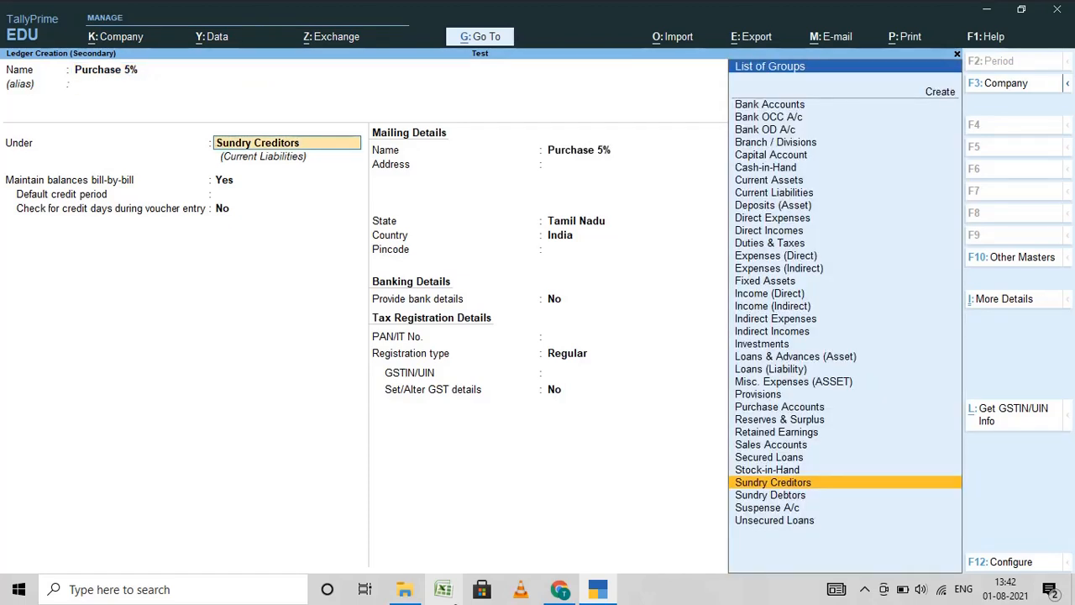
- Put the Purchase 5% ledger under Purchase Accounts with the type of ledger Not Applicable
type("Pur")
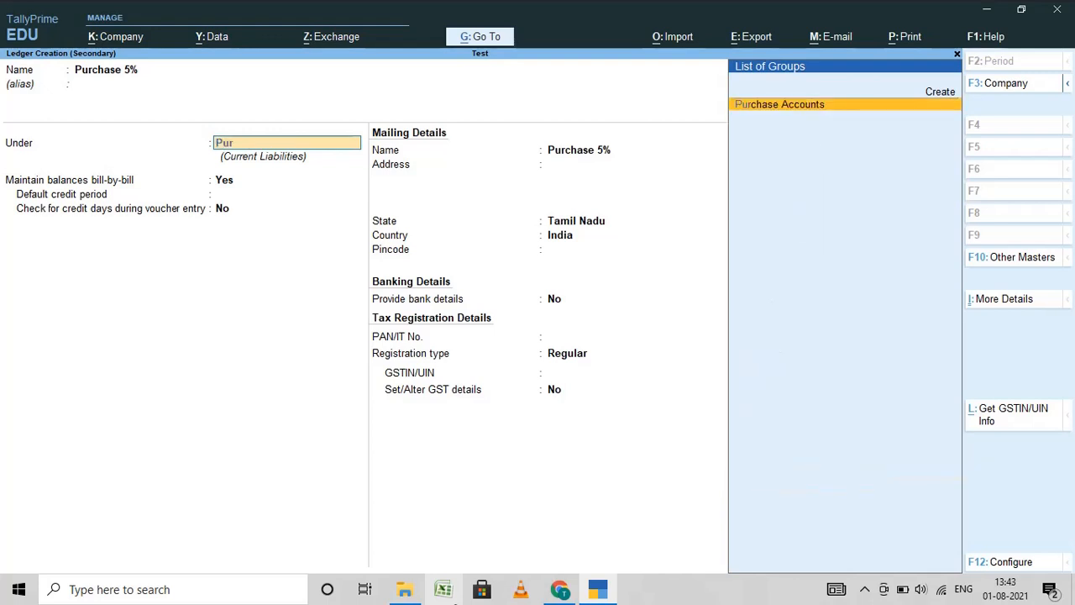
key("Return")
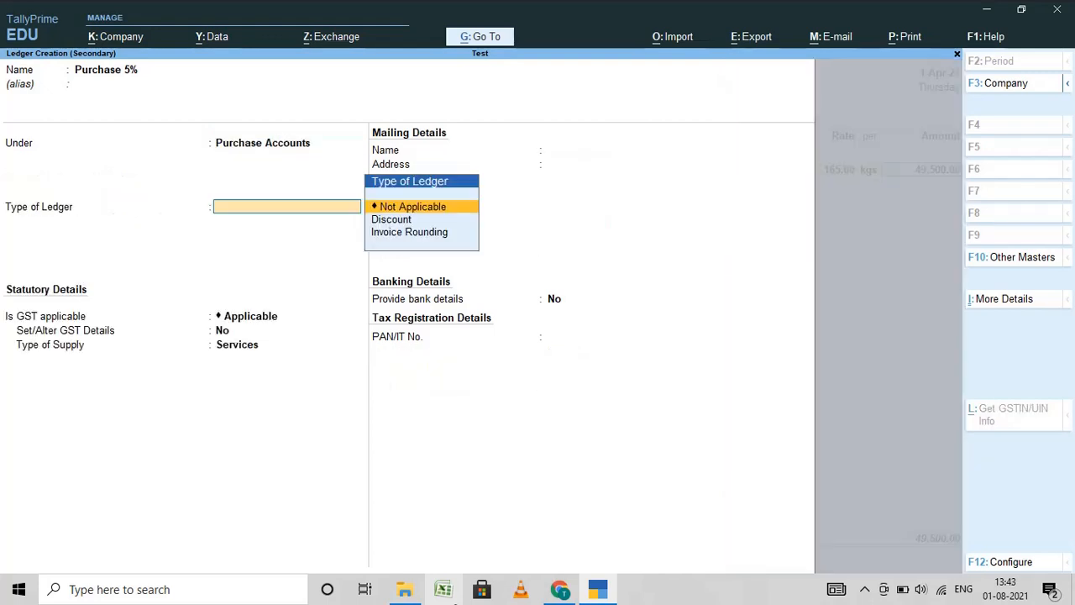
key("Return")
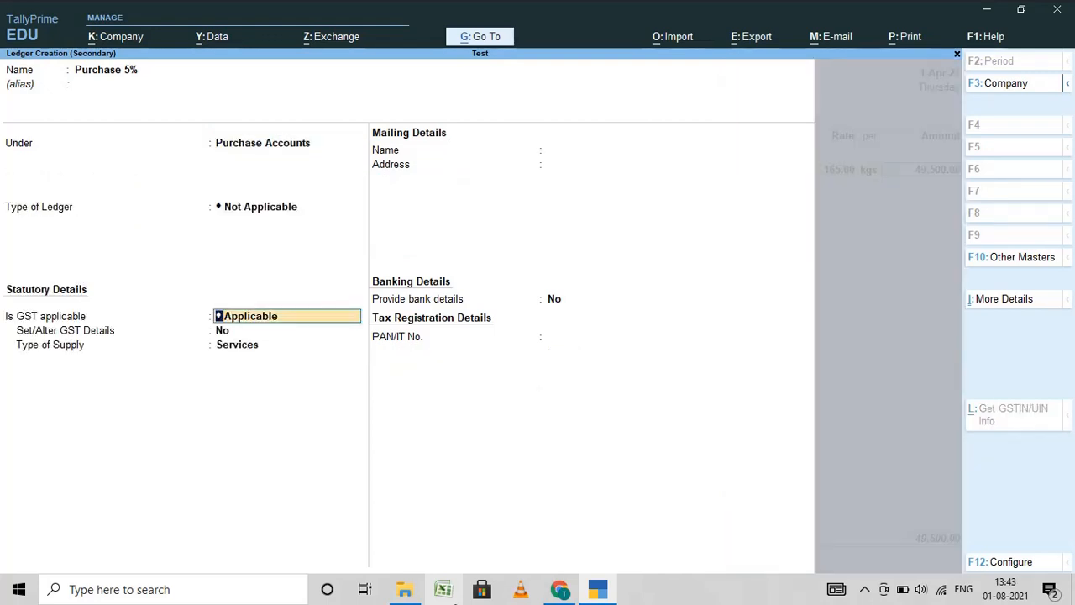
key("BackSpace")
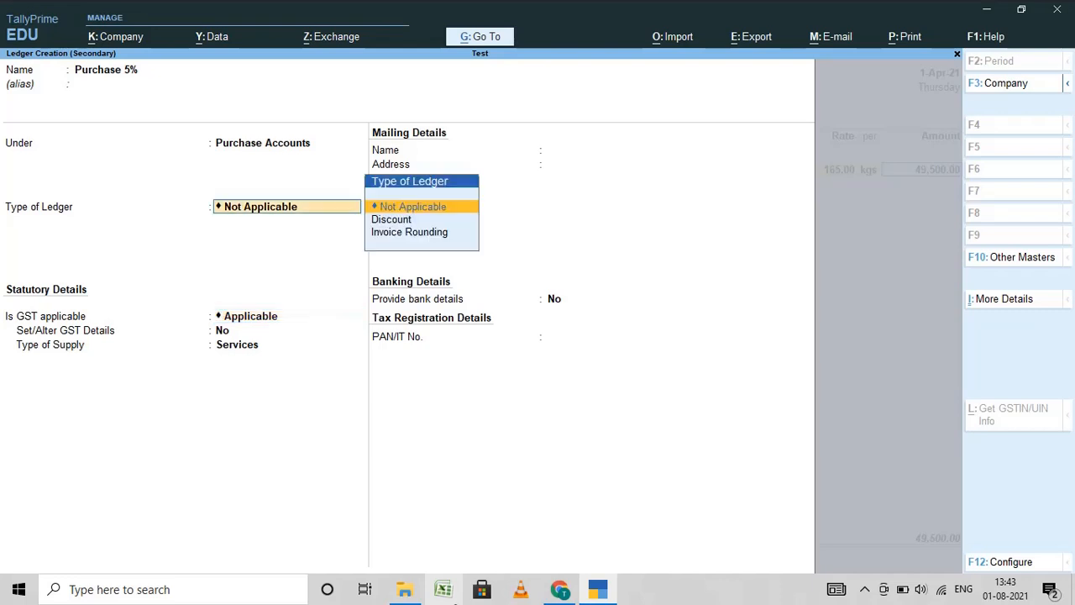
key("Return")
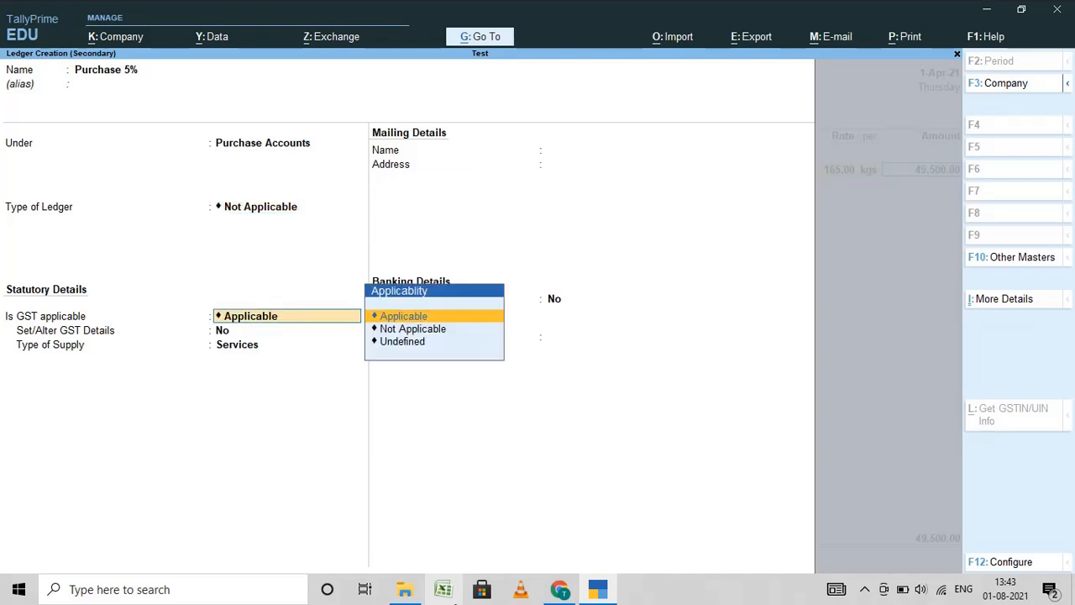
- Keep GST Applicable for the Purchase 5% ledger without altering GST details, and set its type of supply to Goods
key("Return")
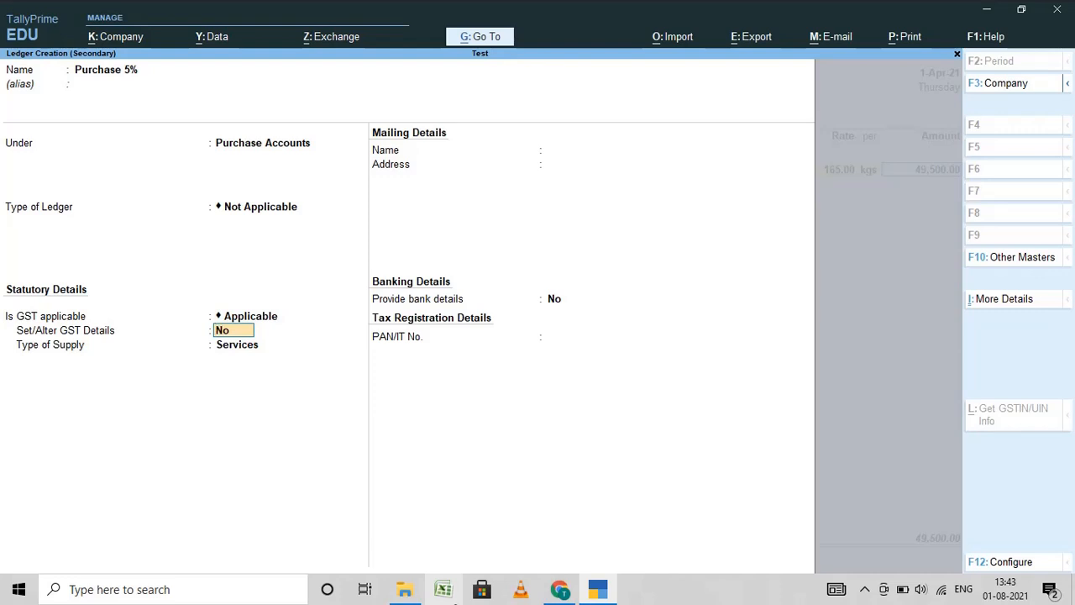
key("Return")
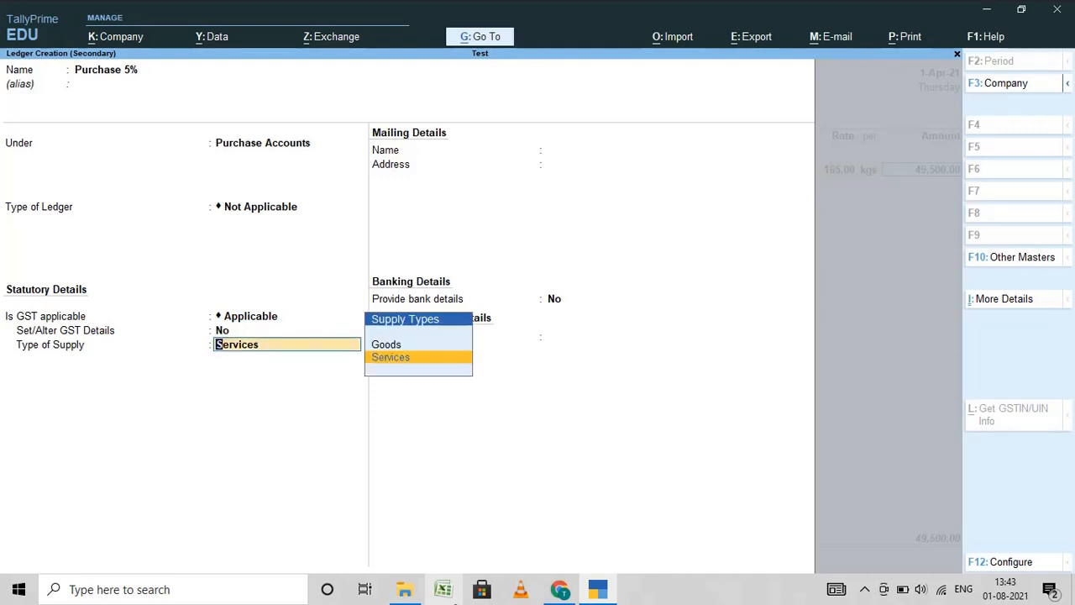
key("Up")
key("Return")
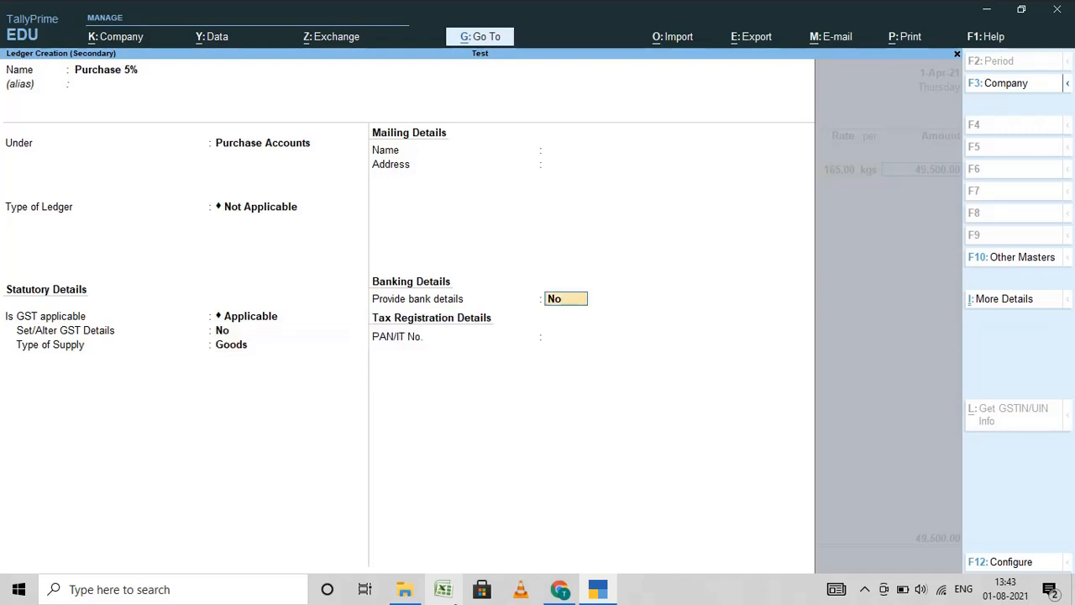
- Save the Purchase 5% ledger without providing bank details
key("Return")
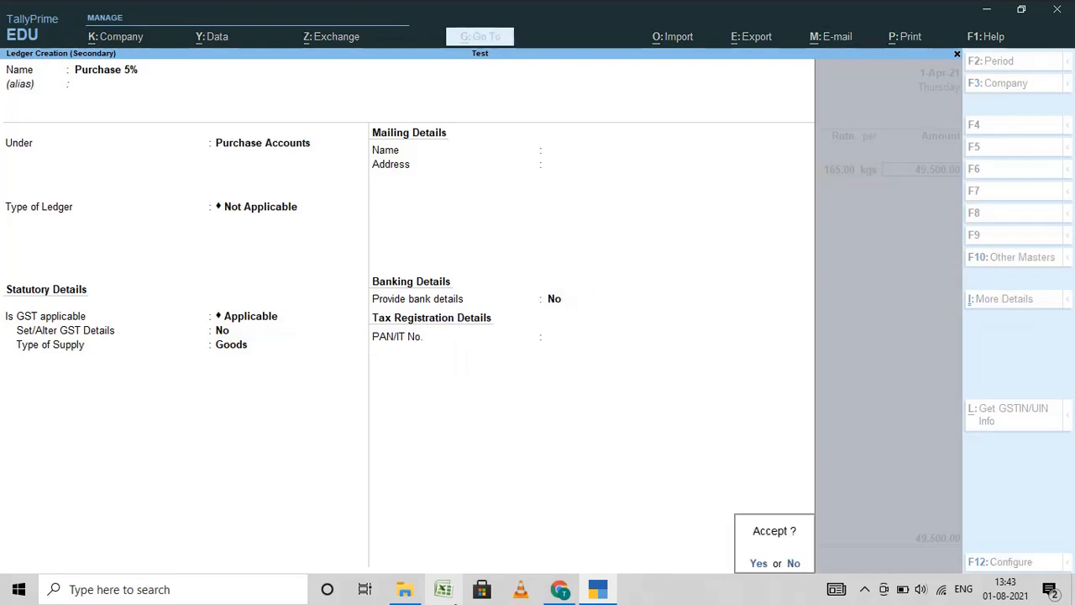
key("Return")
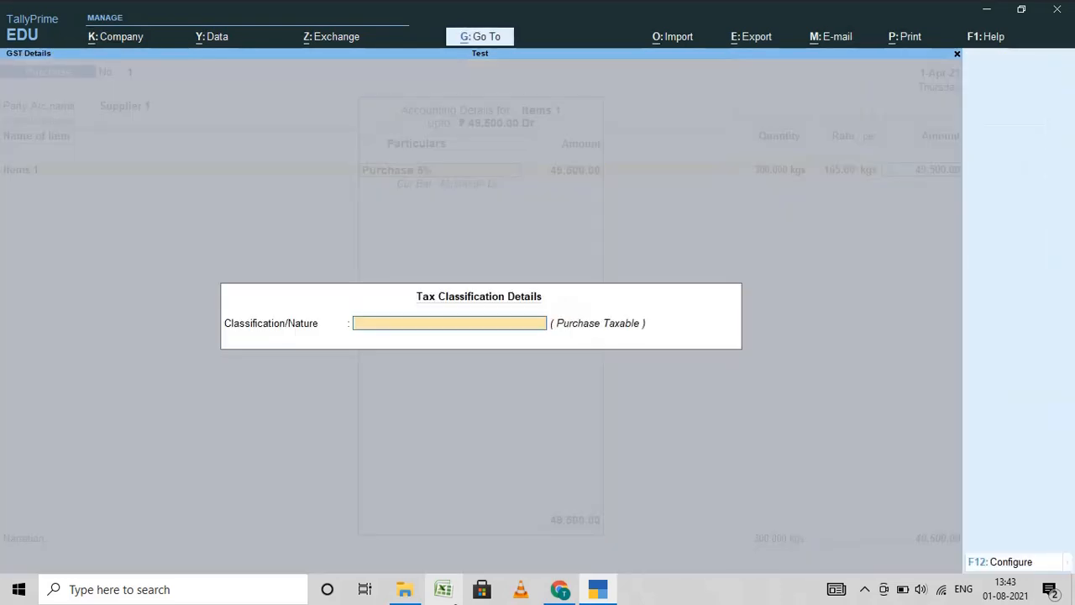
- Classify the Items 1 purchase as Purchase Taxable and allocate its full amount to the Purchase 5% ledger
type("Ta")
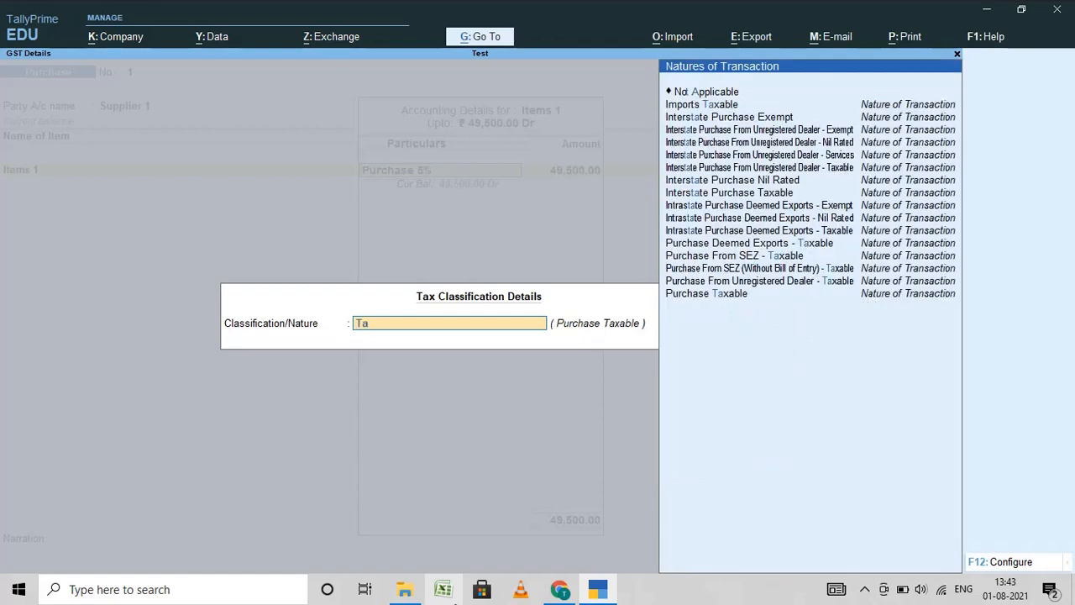
key("Down")
key("Down")
key("Down")
key("Down")
key("Down")
key("Down")
key("Down")
key("Down")
key("Down")
key("Down")
key("Down")
key("Down")
key("Down")
key("Down")
key("Down")
key("Down")
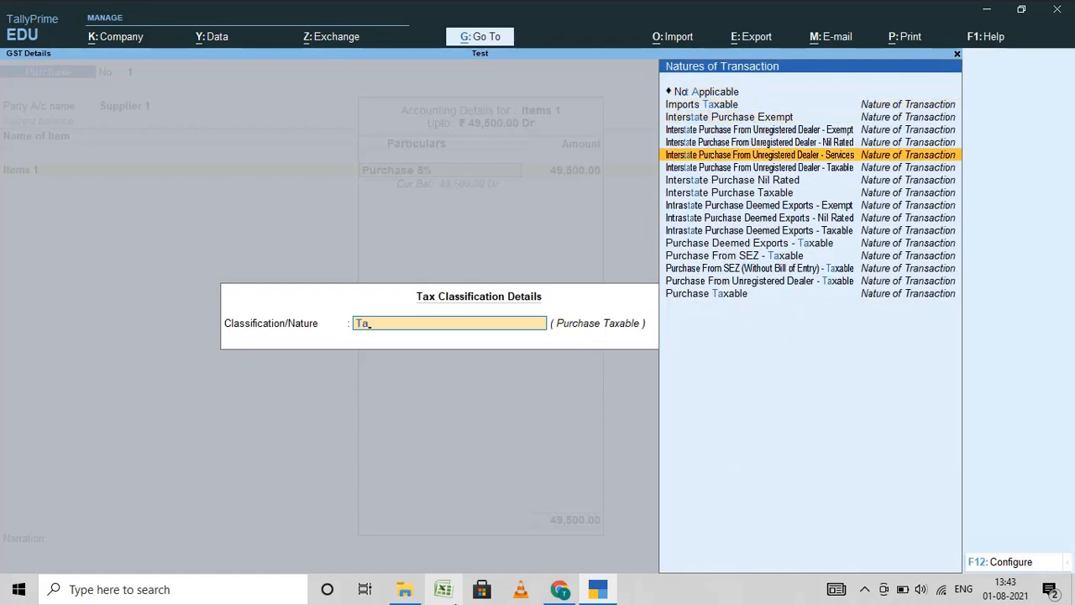
key("Return")
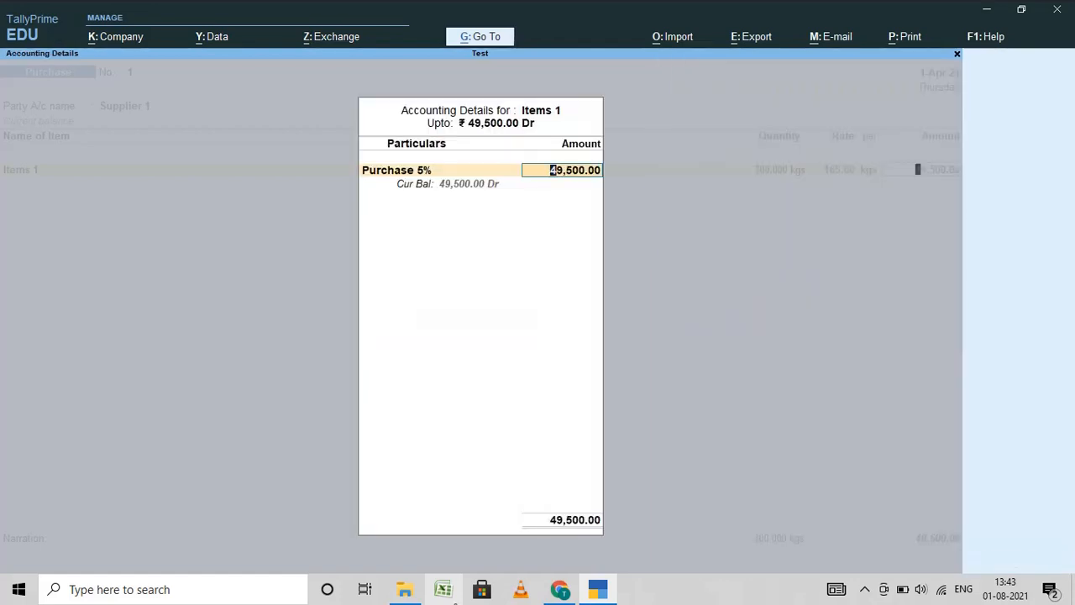
key("Return")
key("Return")
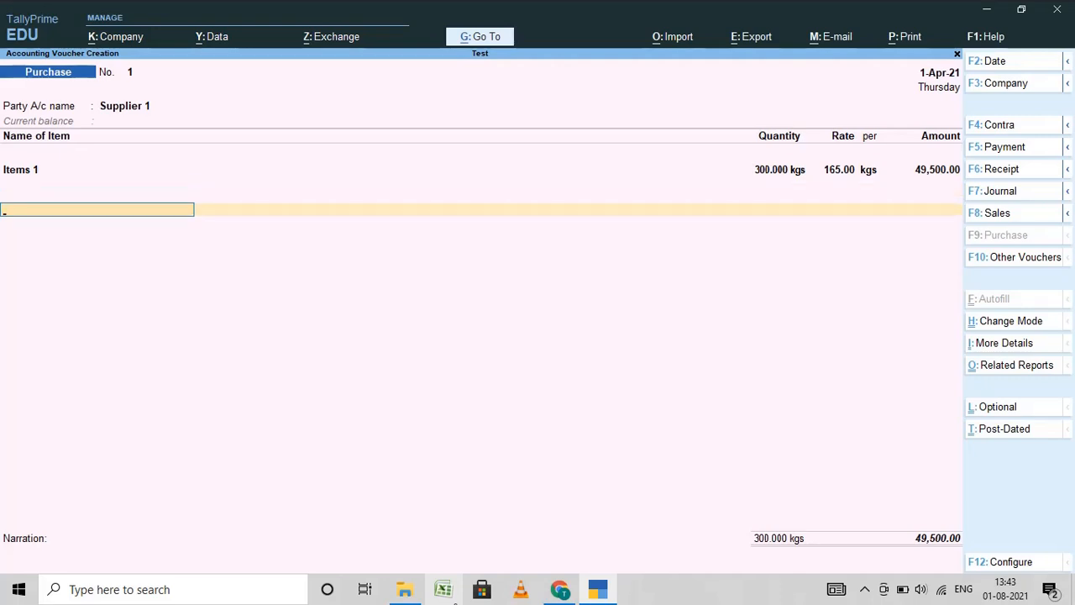
- Add the Cgst 2.5% and Sgst 2.5% tax ledgers below Items 1 in the purchase voucher
type("Cgst")
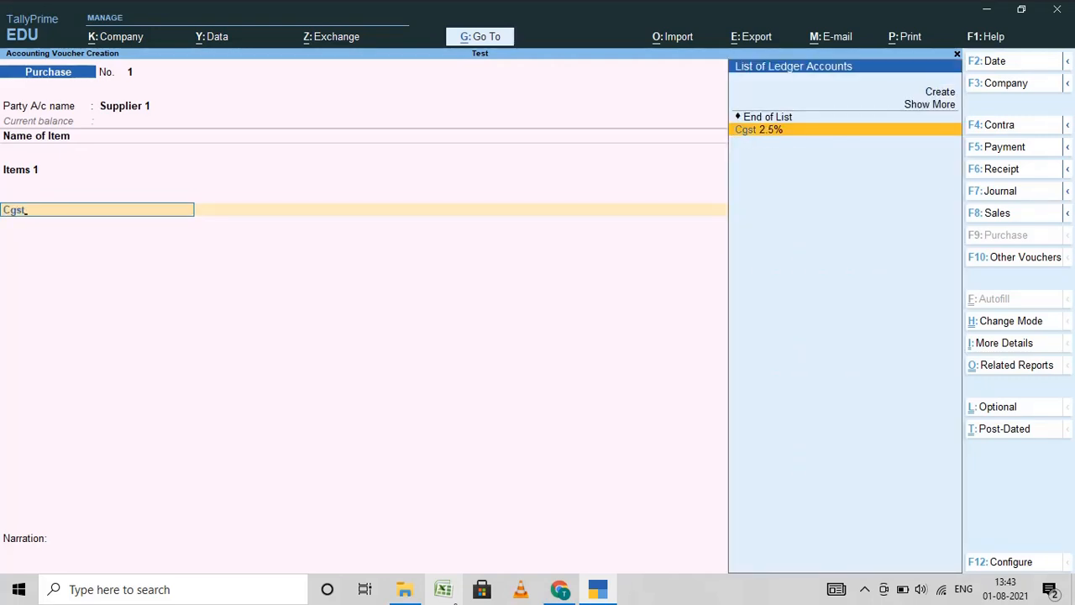
key("Return")
key("Return")
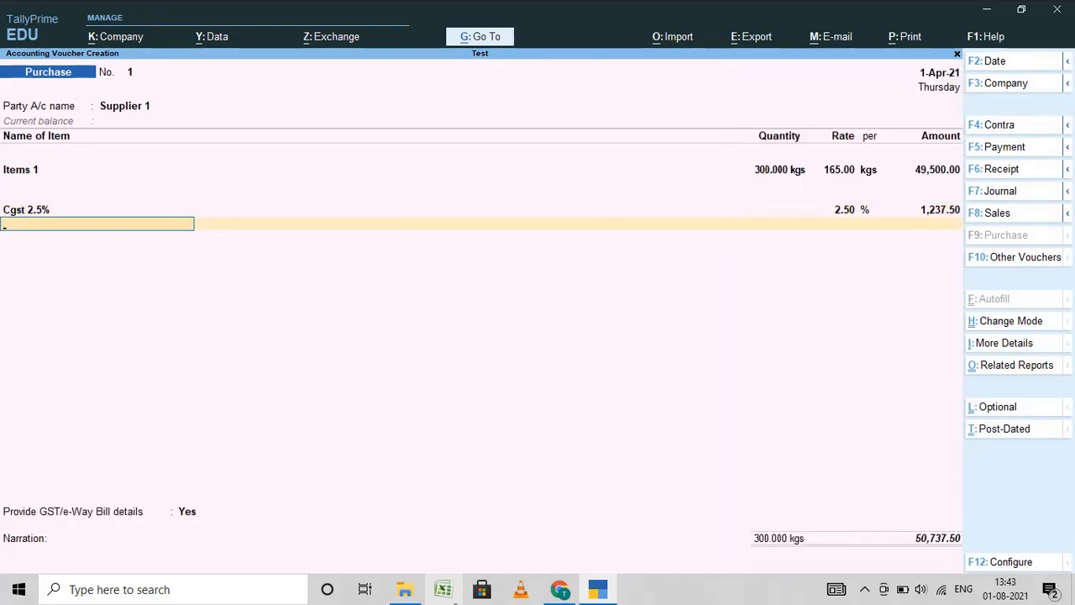
type("Sgst")
key("Return")
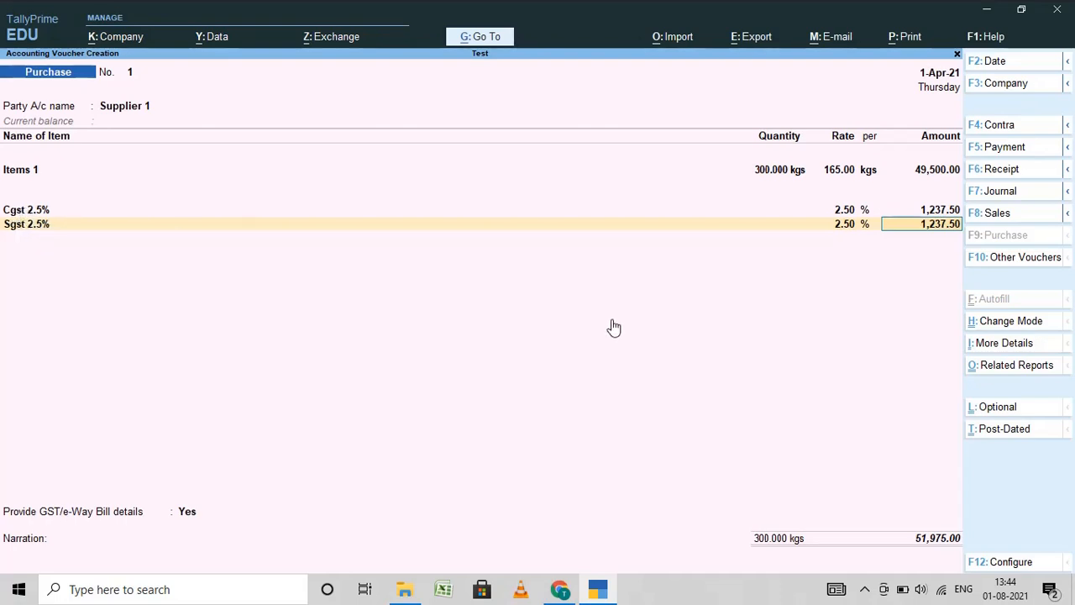
key("Return")
key("Return")
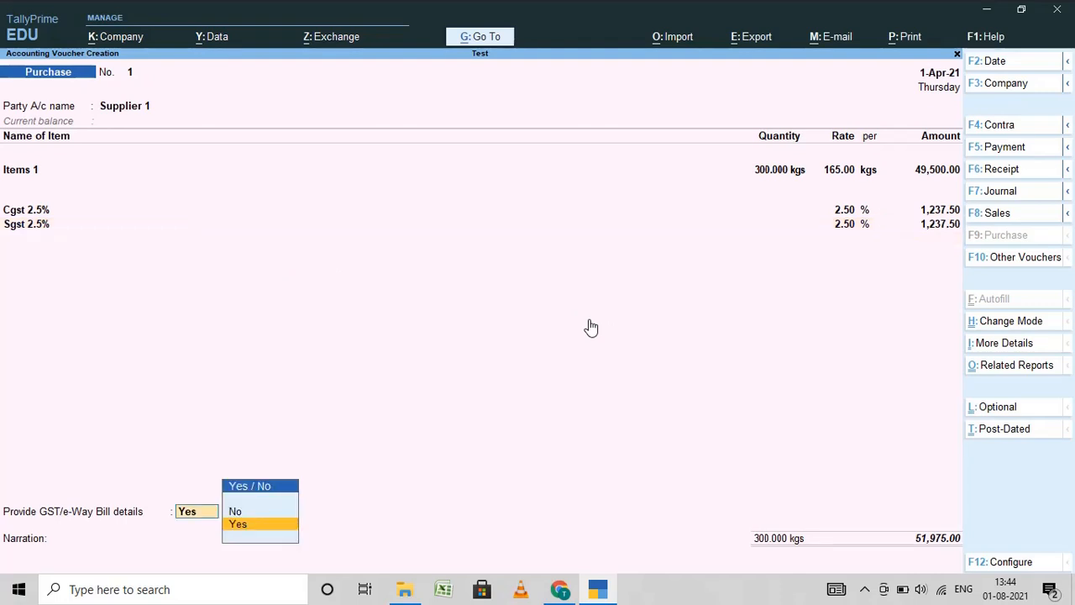
- Set Provide GST/e-Way Bill details to No and save the purchase voucher without a narration
key("Down")
key("Return")
key("Return")
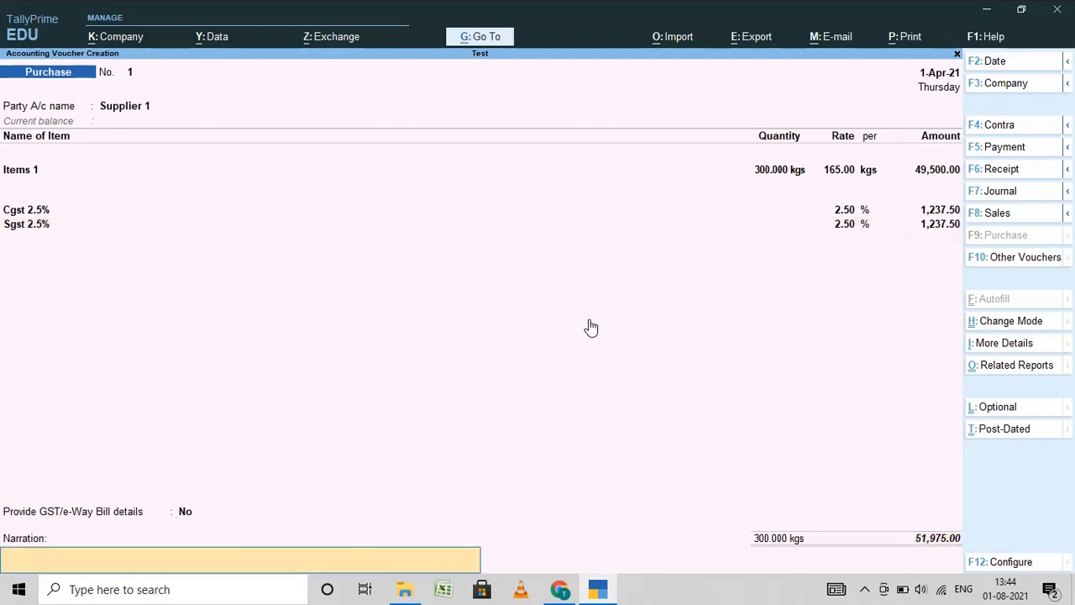
key("Return")
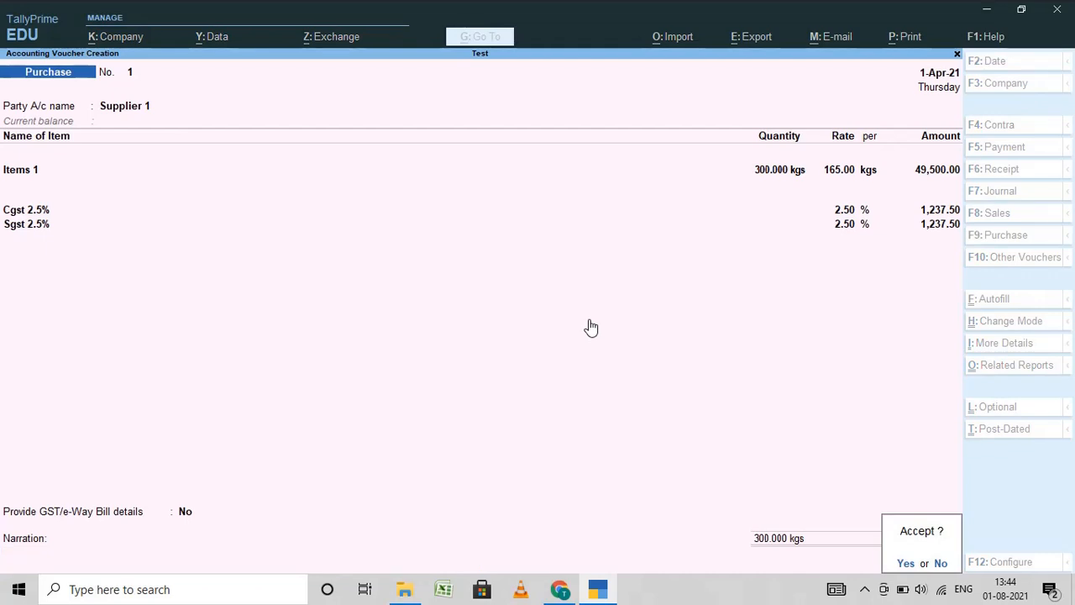
key("Return")
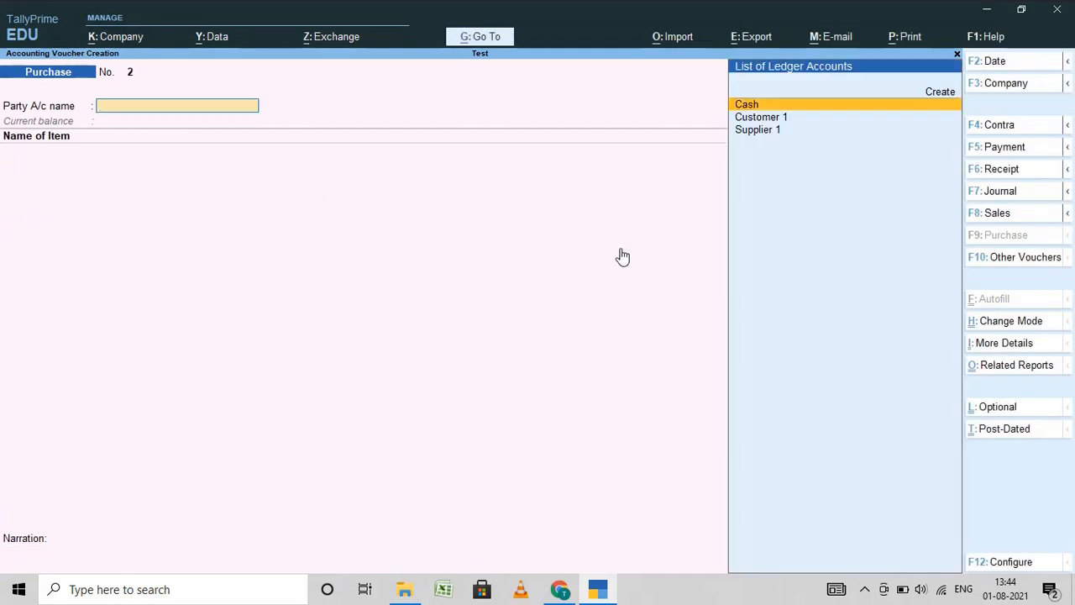
- View the Ledger Vouchers report for Customer 1 and return to the ledger selection
left_click(487, 39)
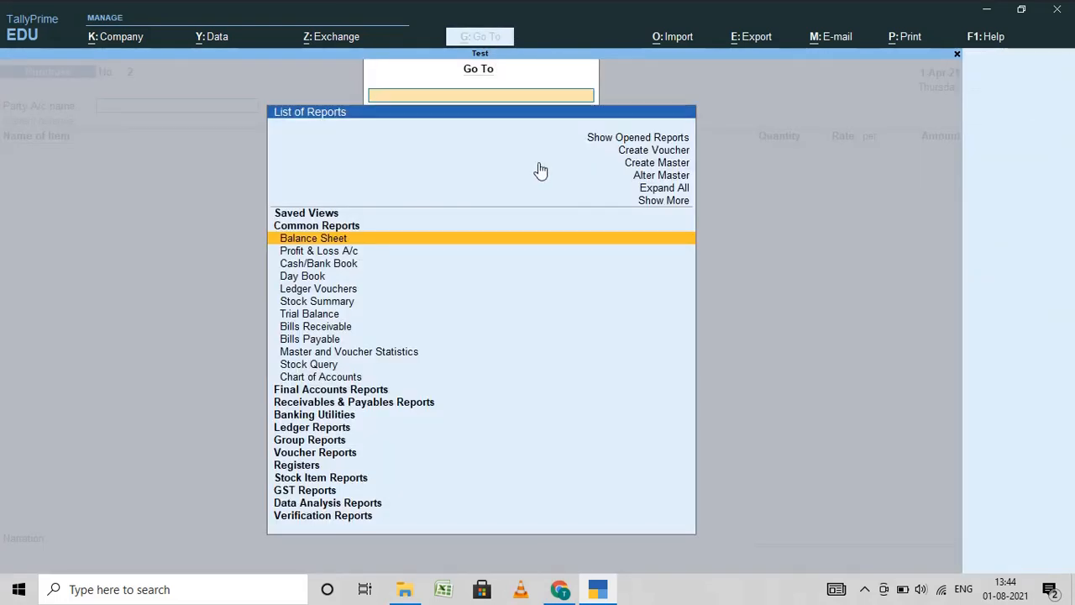
left_click(331, 291)
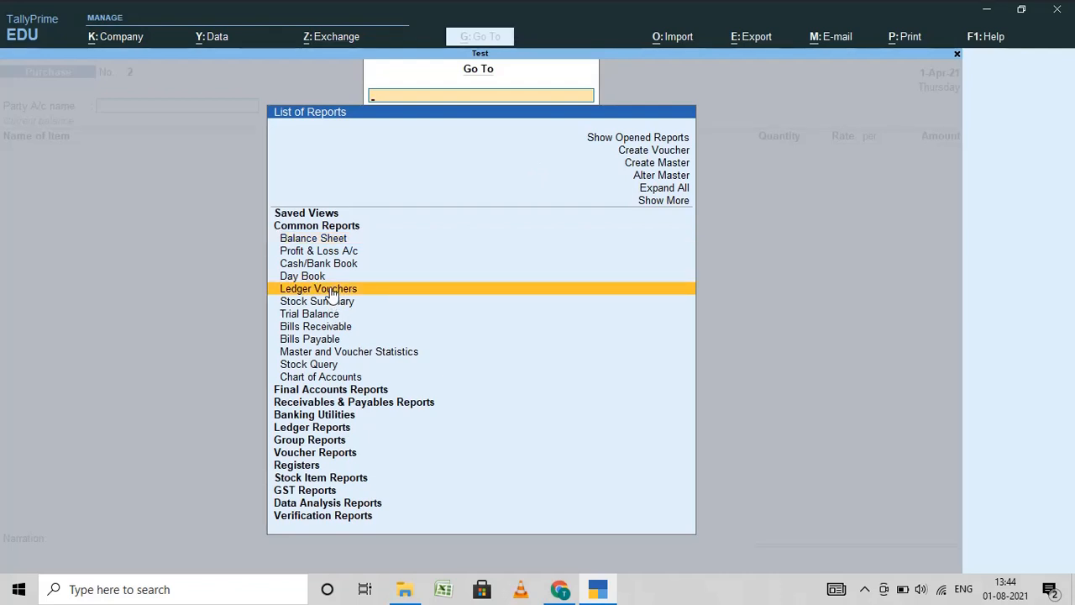
left_click(332, 290)
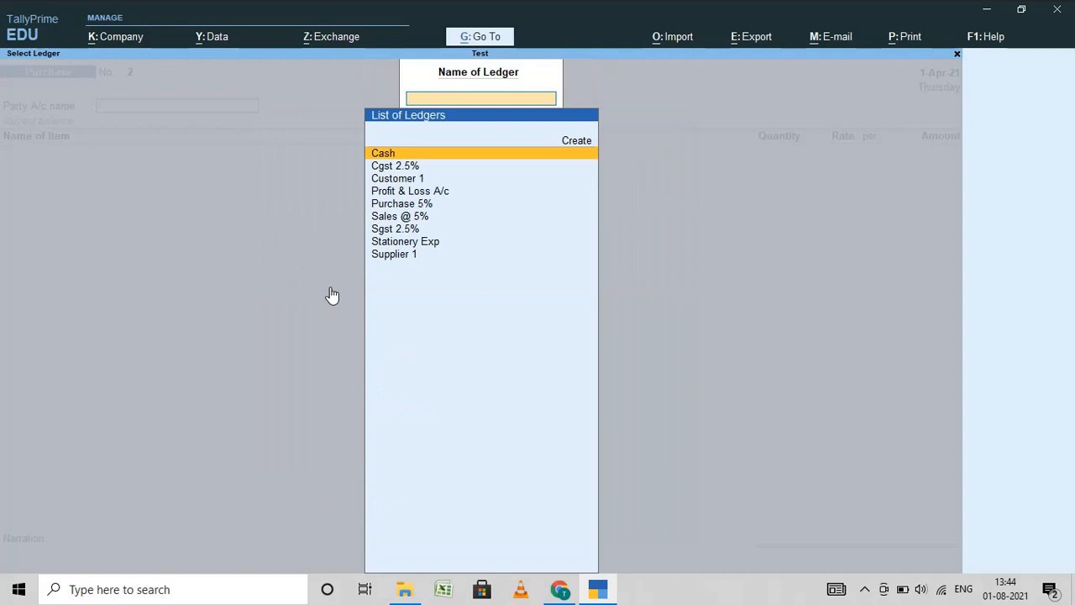
key("Down")
key("Down")
key("Return")
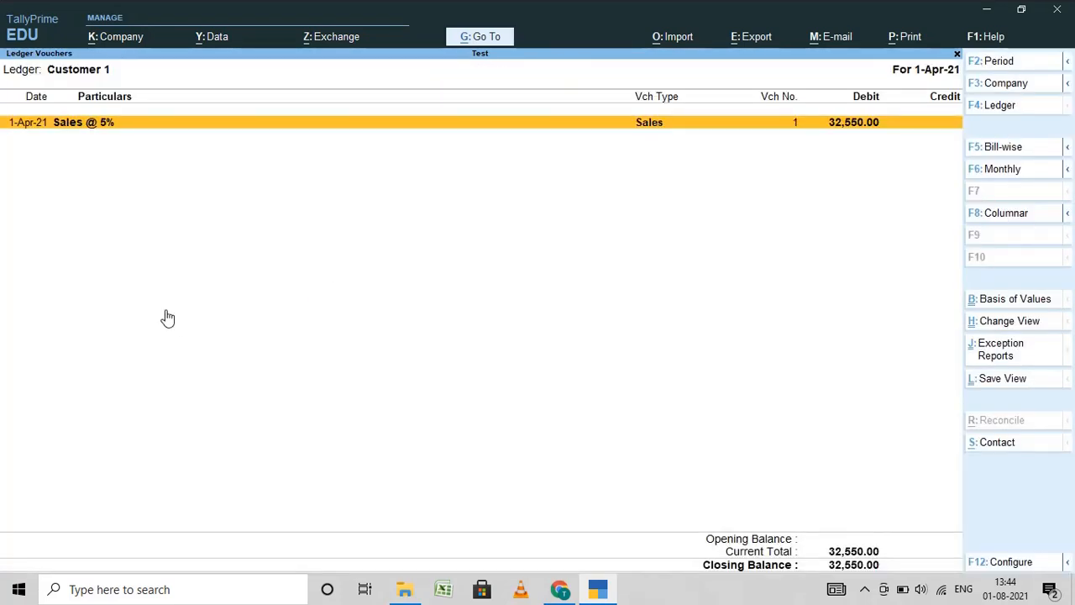
key("F4")
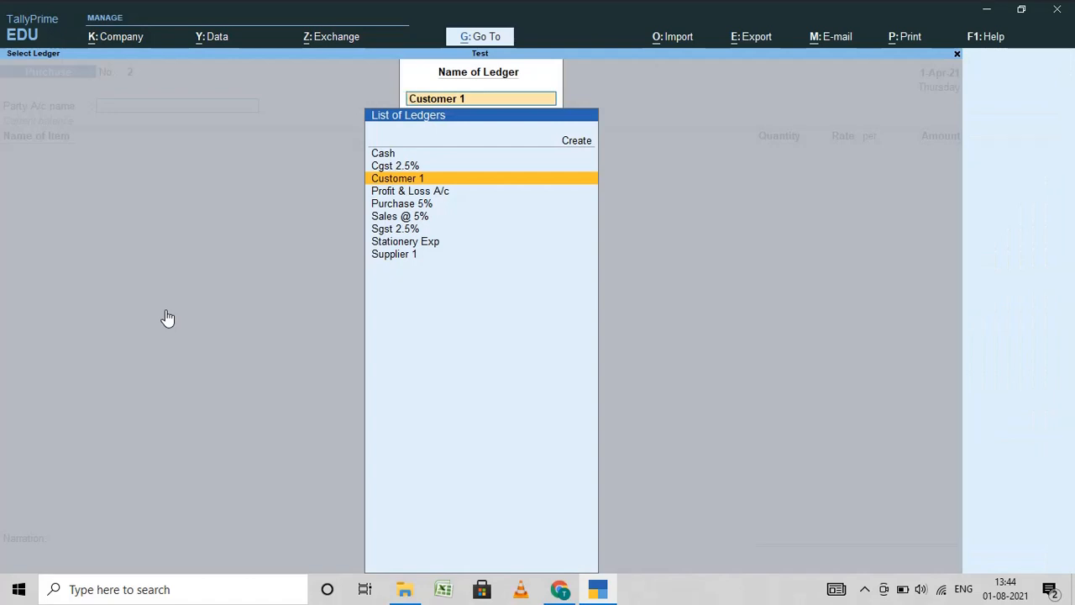
key("BackSpace")
- View the Stock Summary report and return to the blank purchase voucher
left_click(477, 37)
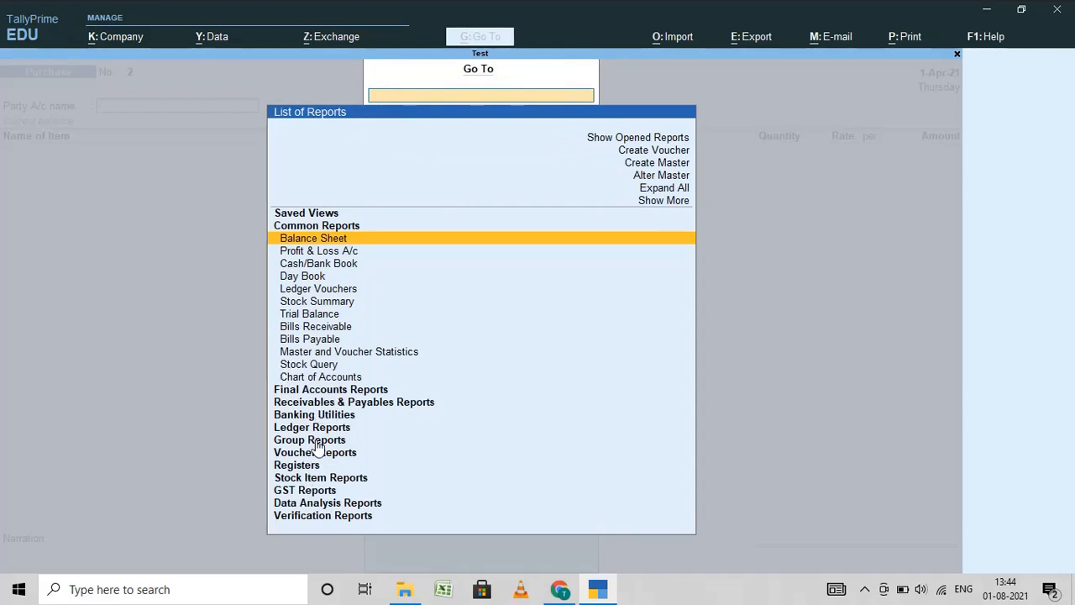
left_click(328, 303)
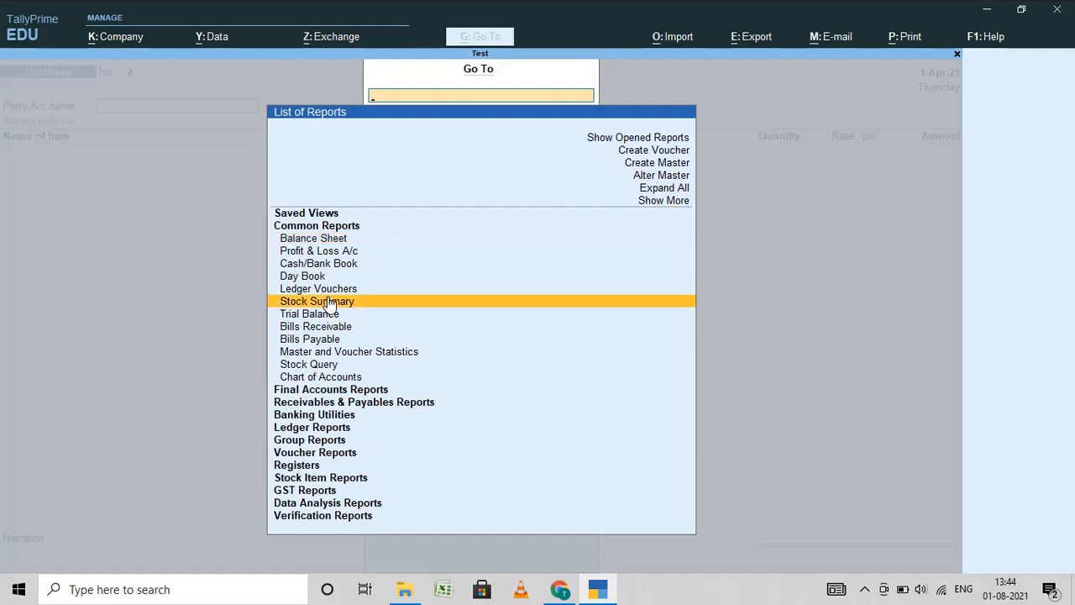
left_click(330, 304)
key("Escape")
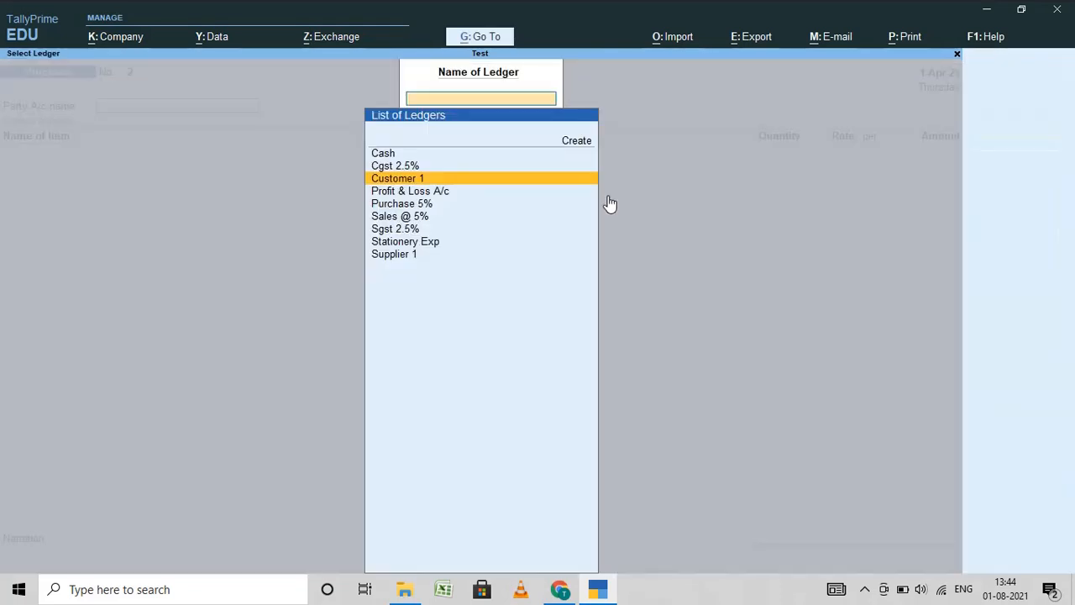
key("Escape")
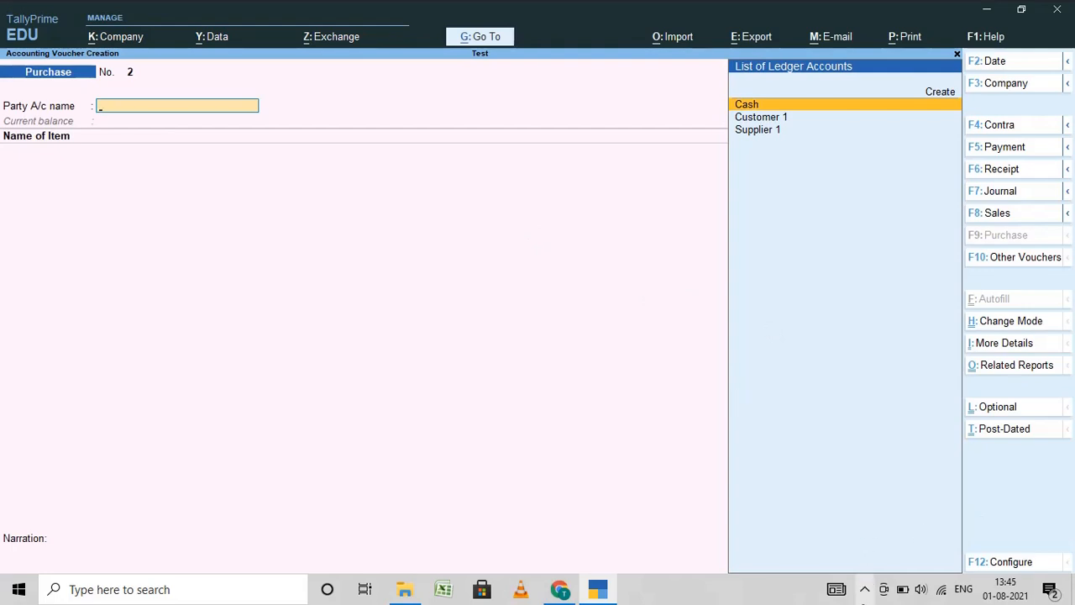
left_click(864, 590)
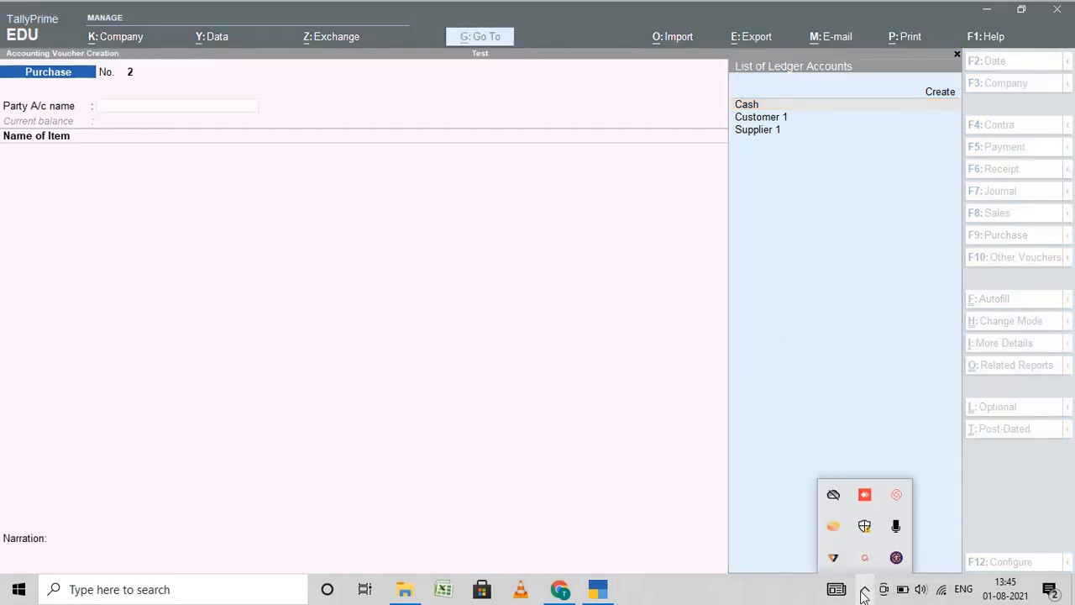
left_click(865, 558)
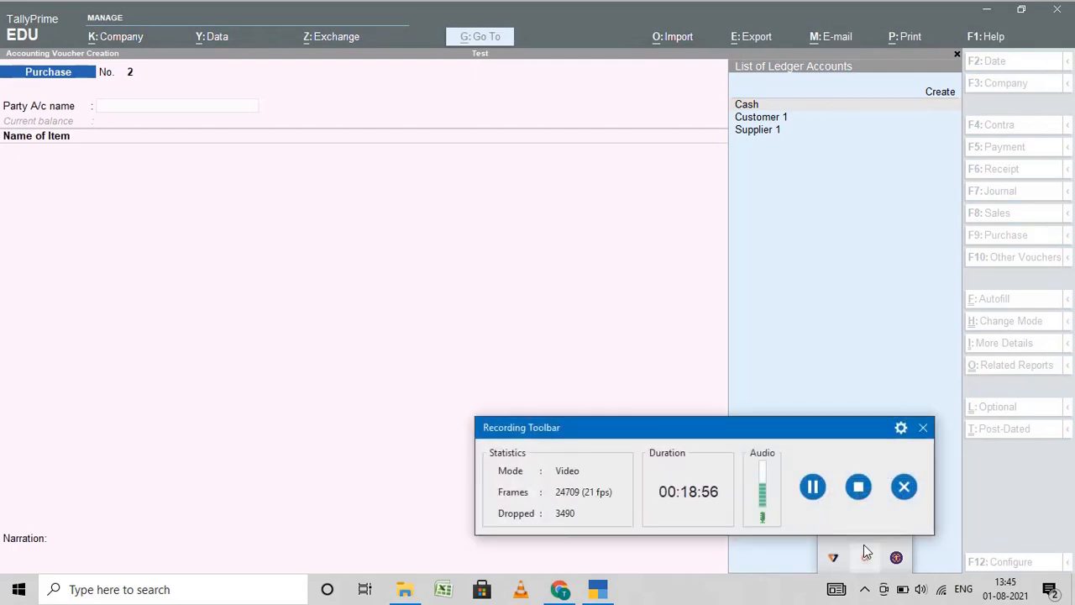